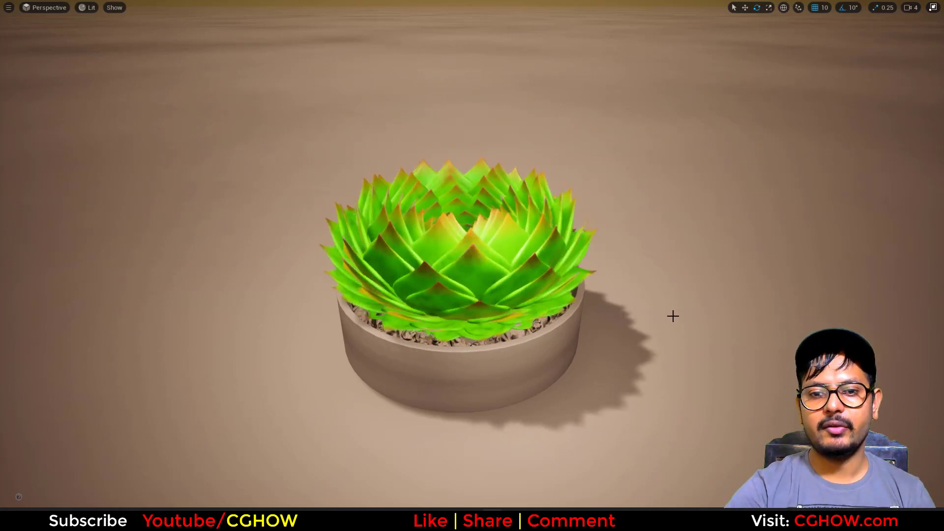
Examine the potted succulent from several distances and angles, and leave the fullscreen viewport
right_click_drag(673, 316, 665, 321)
key("s")
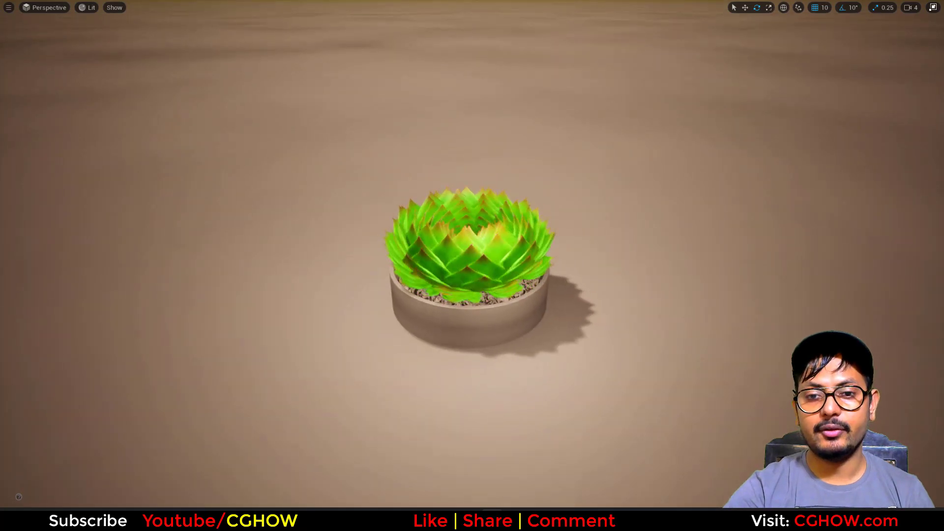
key("w")
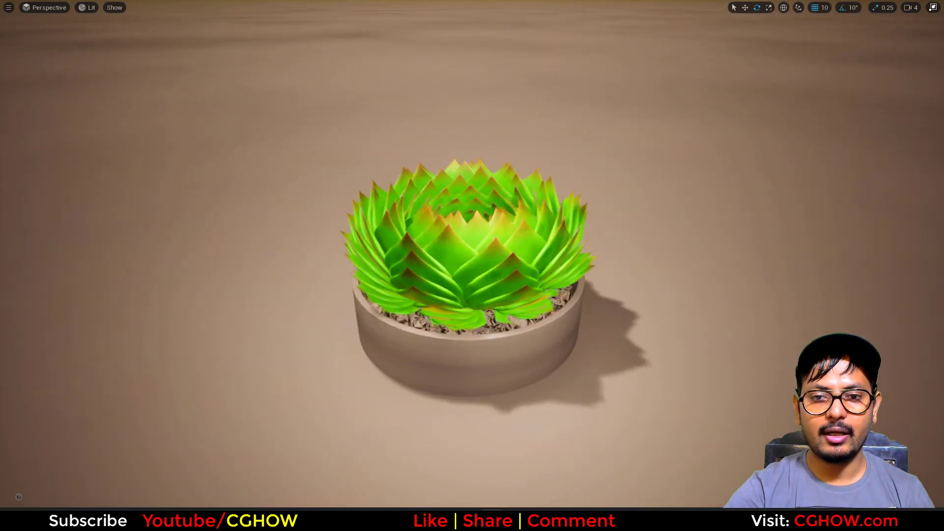
right_click_drag(659, 315, 658, 295, "alt")
key("F11")
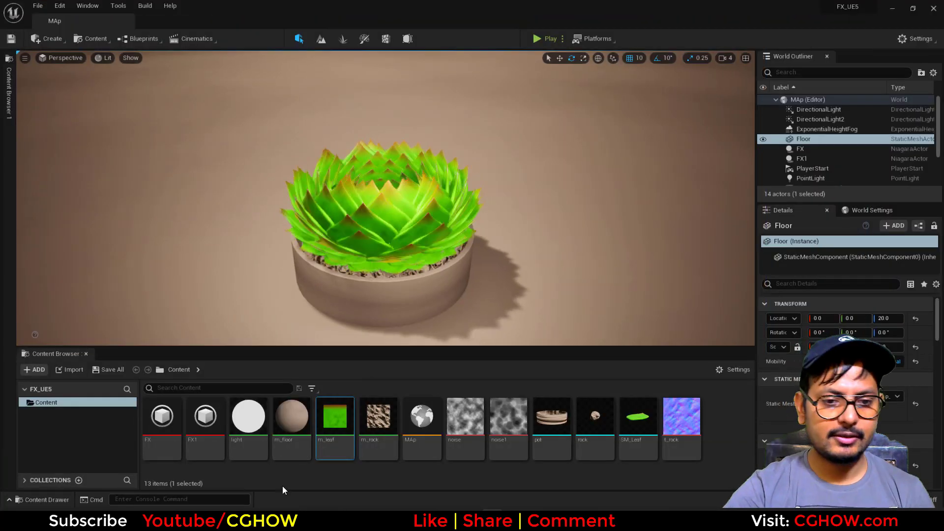
Switch to the browser and examine the succulent reference video in the 80 LEVEL tweet
key("alt+Tab")
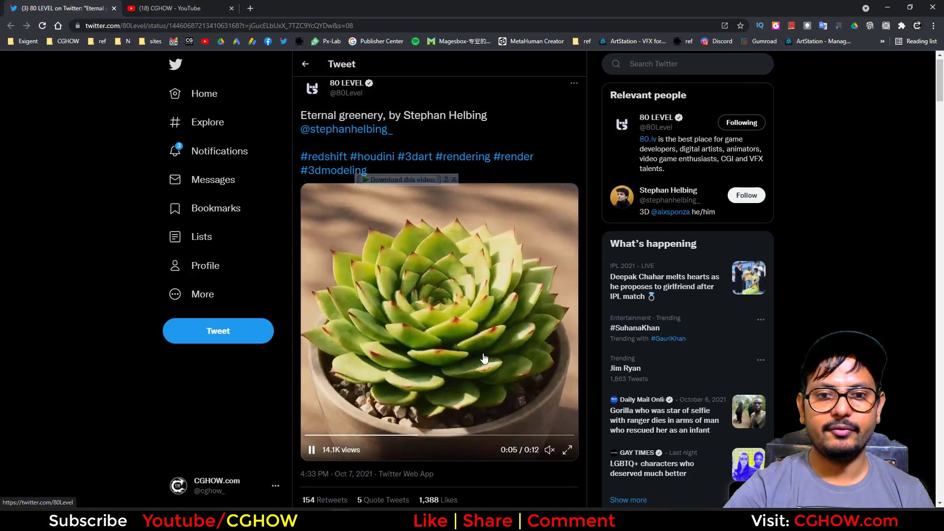
scroll(417, 234, "down", 1)
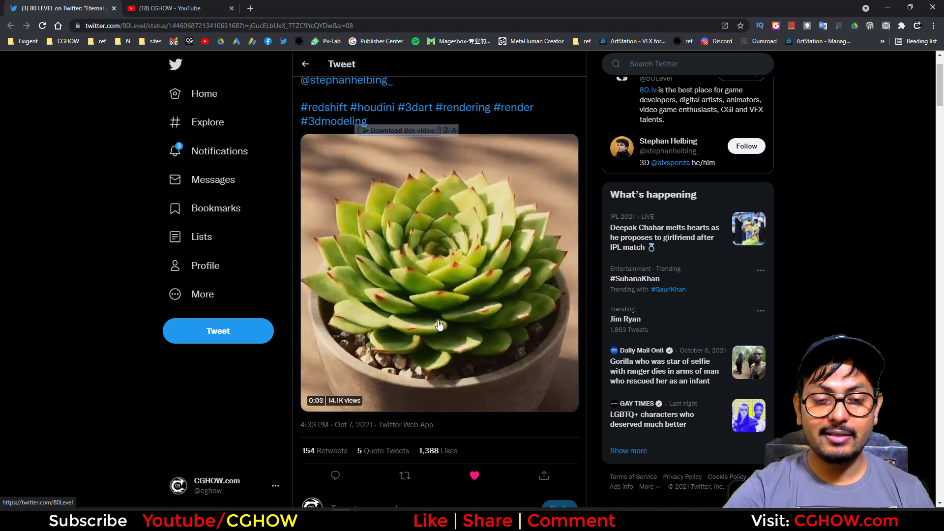
scroll(393, 246, "up", 1)
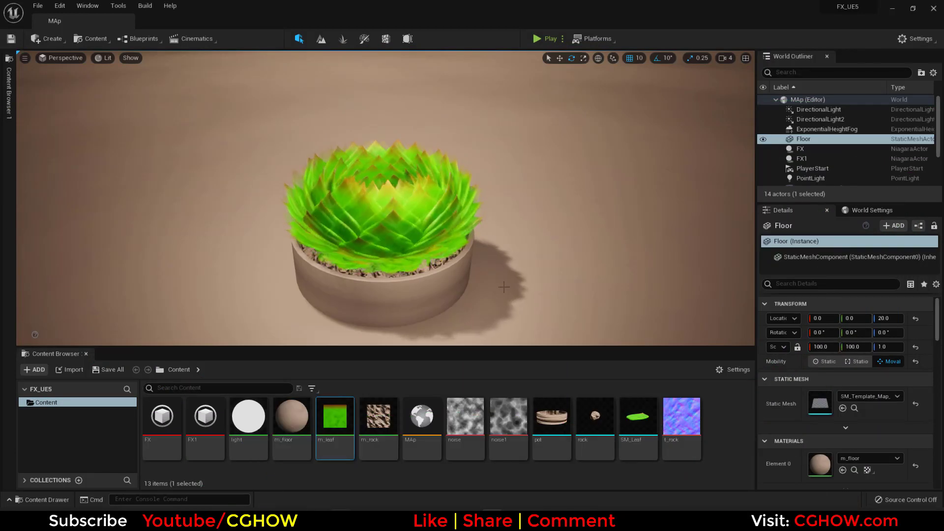
Try moving the pot sideways away from the plant, and undo the move
scroll(408, 250, "down", 3)
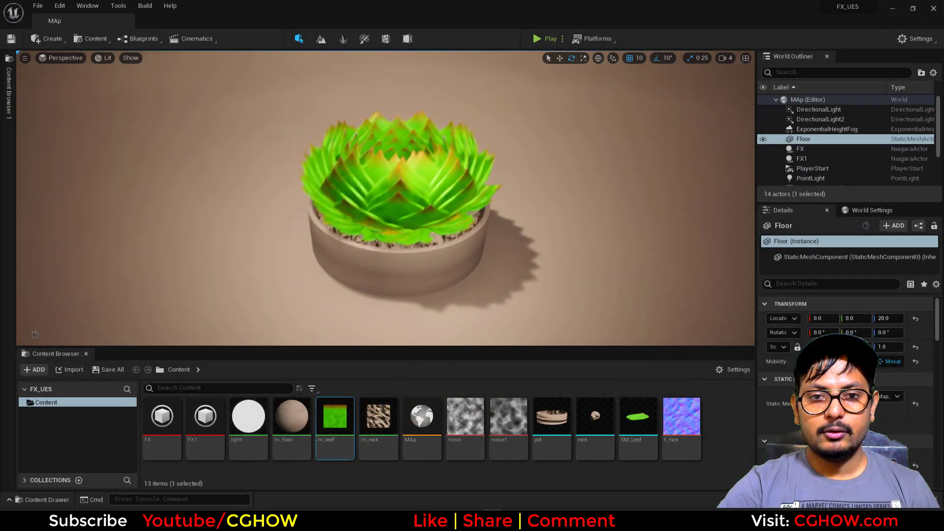
right_click_drag(408, 249, 478, 267)
left_click(418, 238)
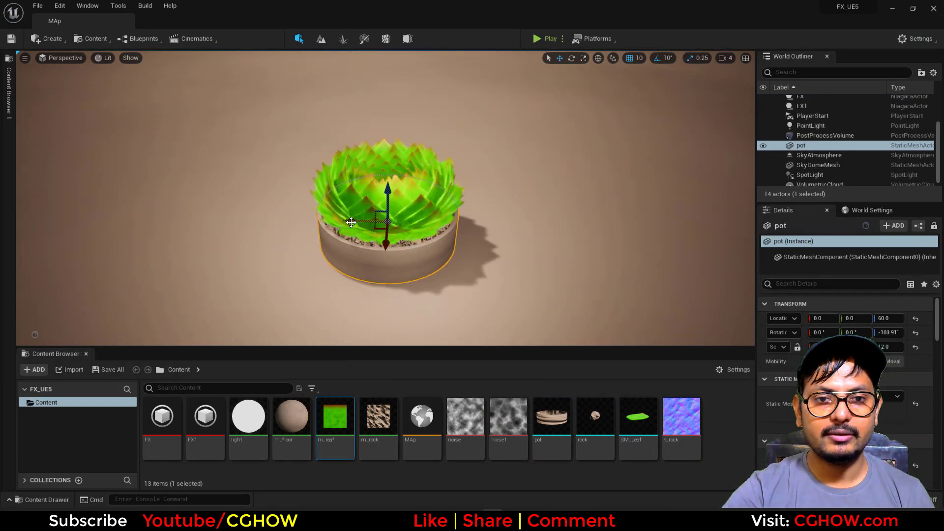
left_click_drag(351, 221, 160, 216)
key("ctrl+z")
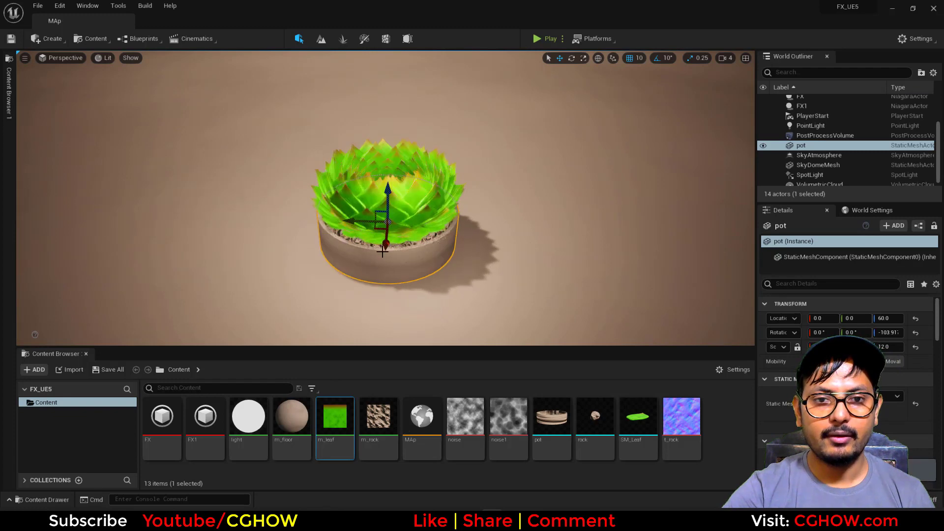
Try moving the FX1 rock particle system sideways out of the pot, and undo the move
left_click(406, 244)
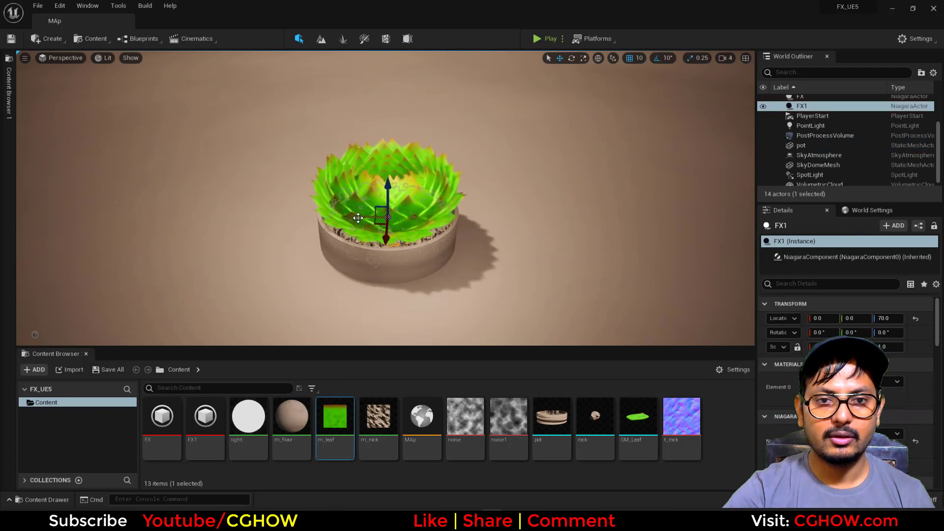
left_click_drag(350, 217, 117, 212)
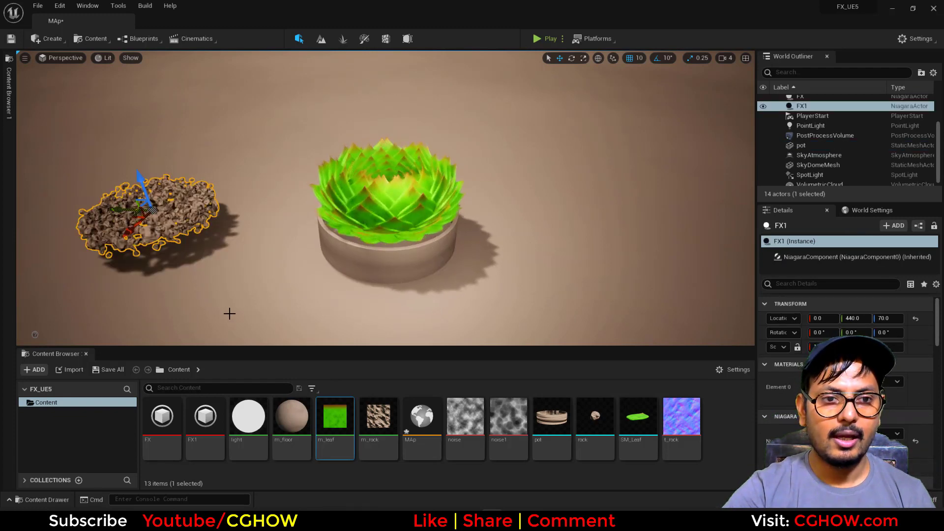
key("ctrl+z")
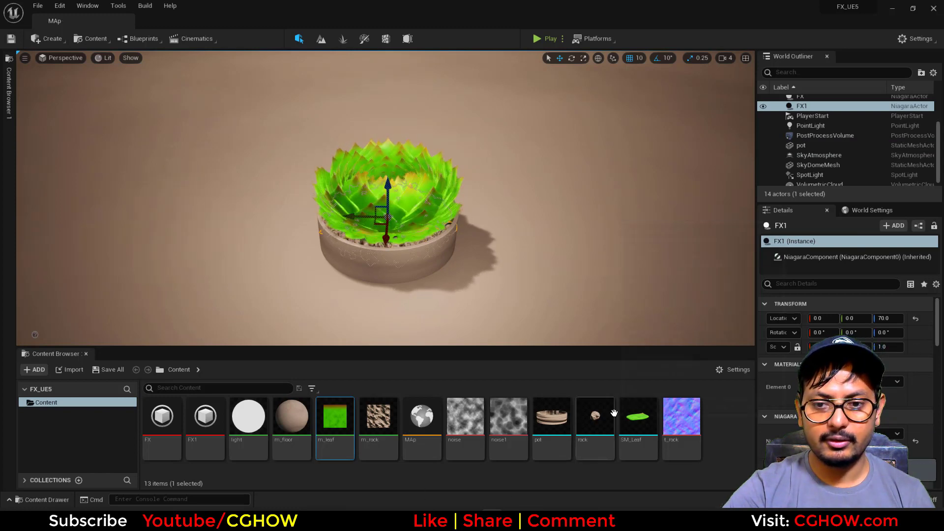
Open the rock static mesh and examine its shape from another side
double_click(595, 416)
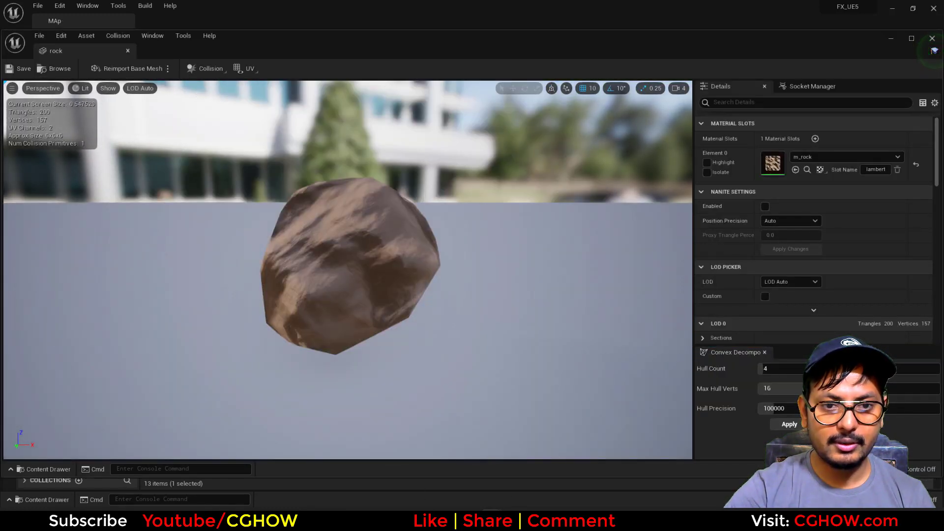
left_click_drag(340, 261, 466, 97, "alt")
Open the rock's m_rock material, examine its node graph and preview sphere from several sides, and close it
double_click(779, 161)
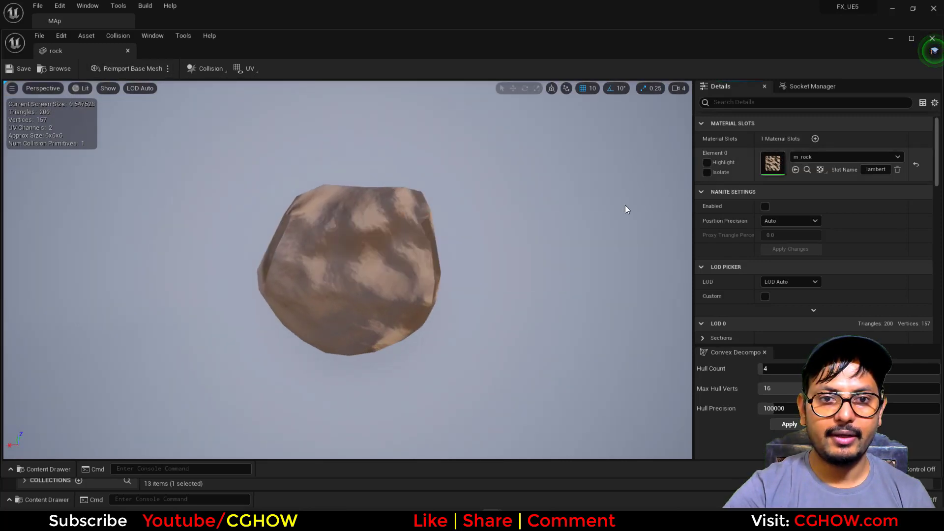
left_click(485, 305)
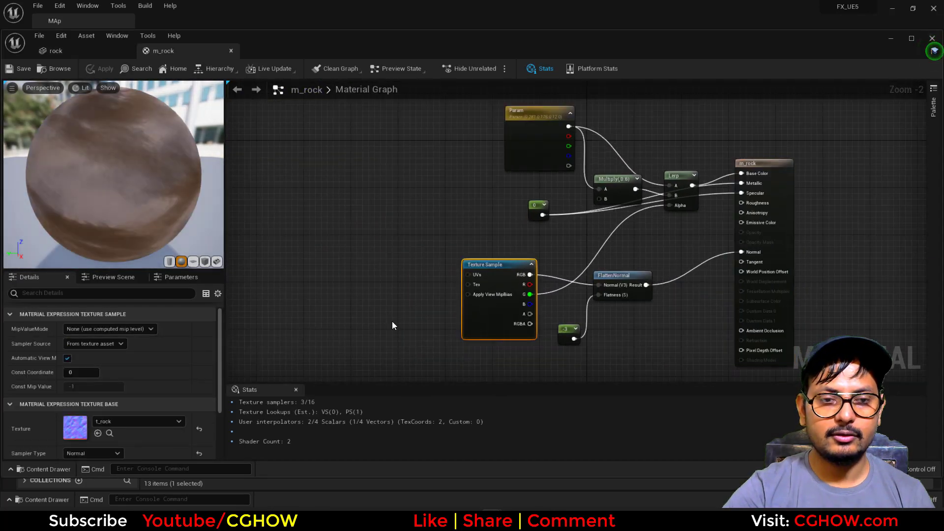
left_click_drag(128, 172, 93, 182)
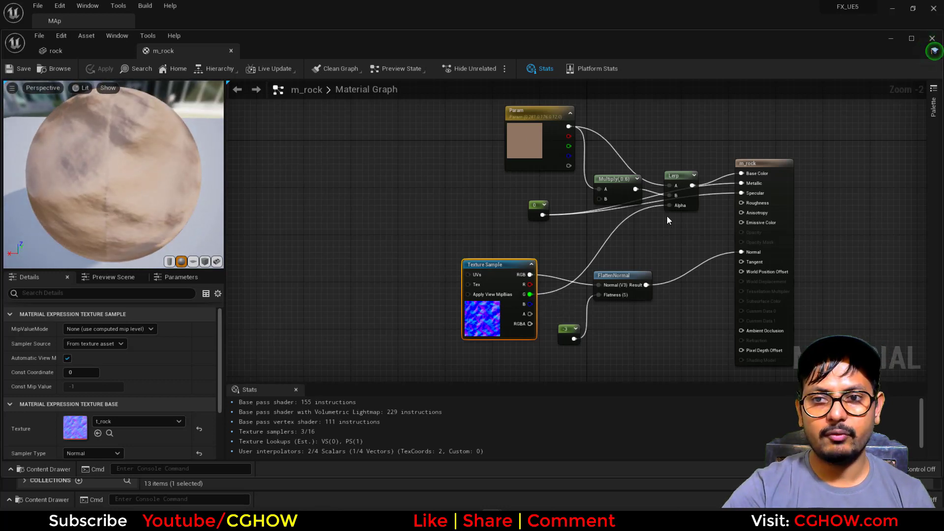
scroll(626, 167, "up", 1)
left_click_drag(207, 170, 84, 156)
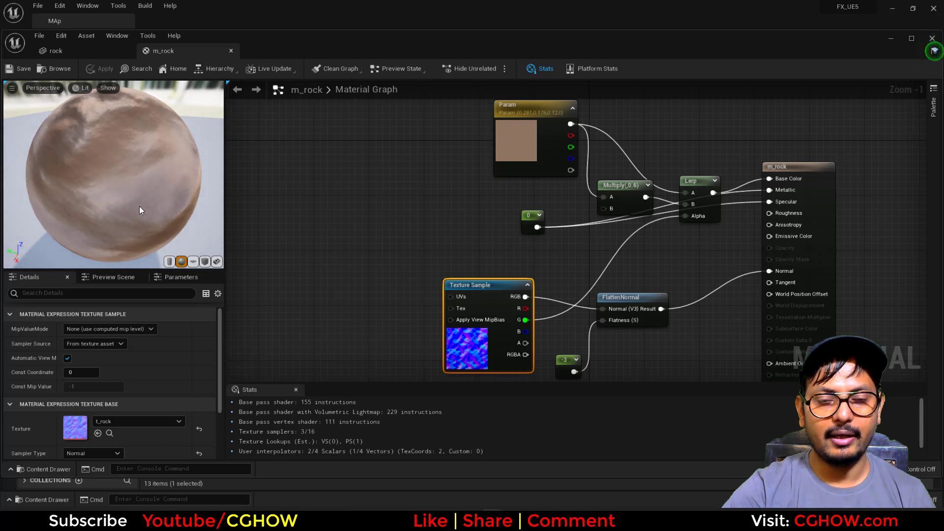
left_click_drag(140, 206, 106, 187)
right_click_drag(631, 315, 584, 266)
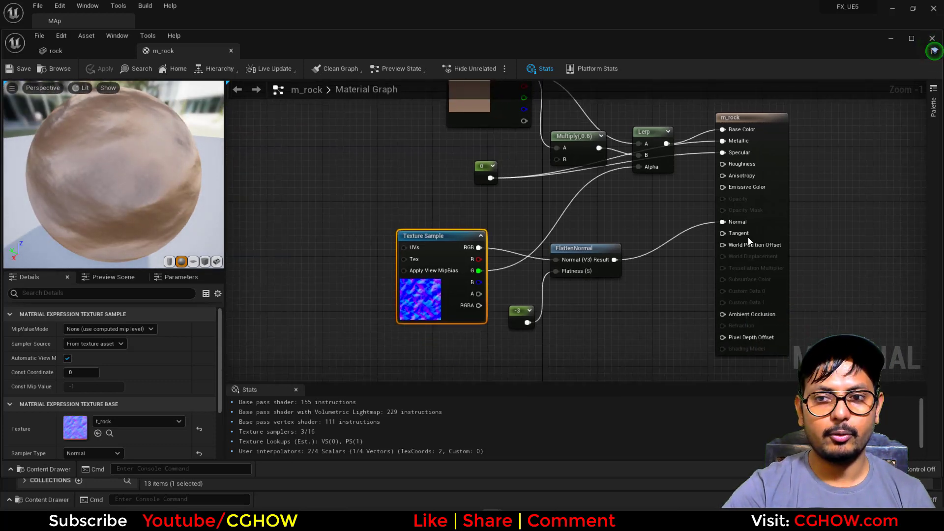
right_click_drag(700, 205, 621, 187)
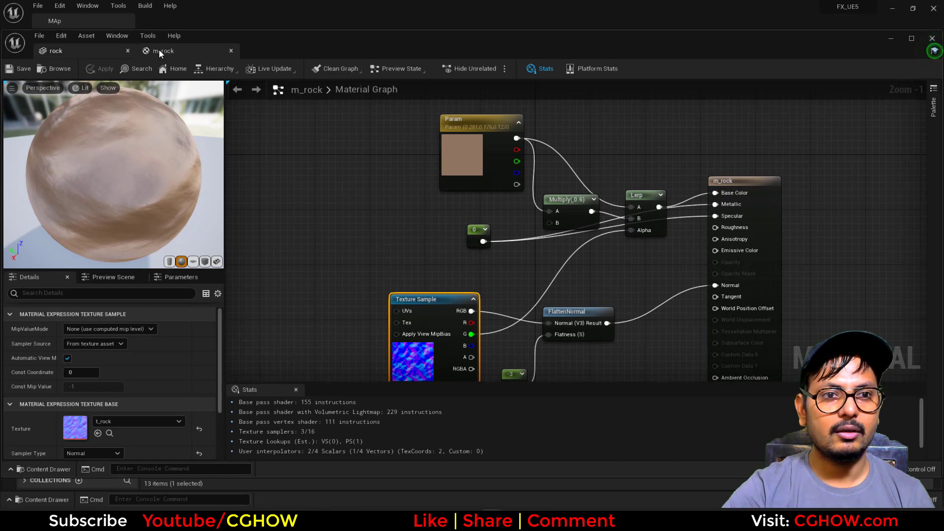
left_click(231, 50)
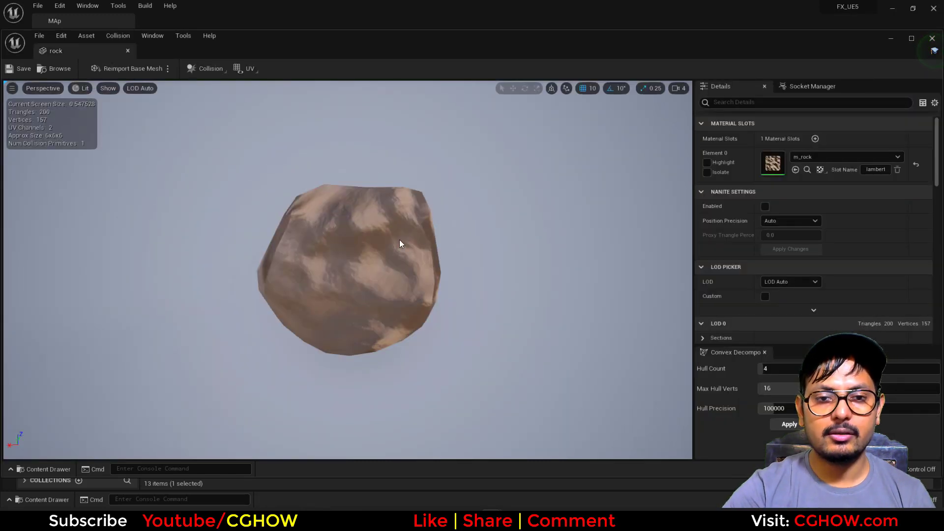
Compare the rock mesh with the succulent reference tweet in the browser, return to Unreal Editor and close the mesh
left_click_drag(396, 228, 354, 271)
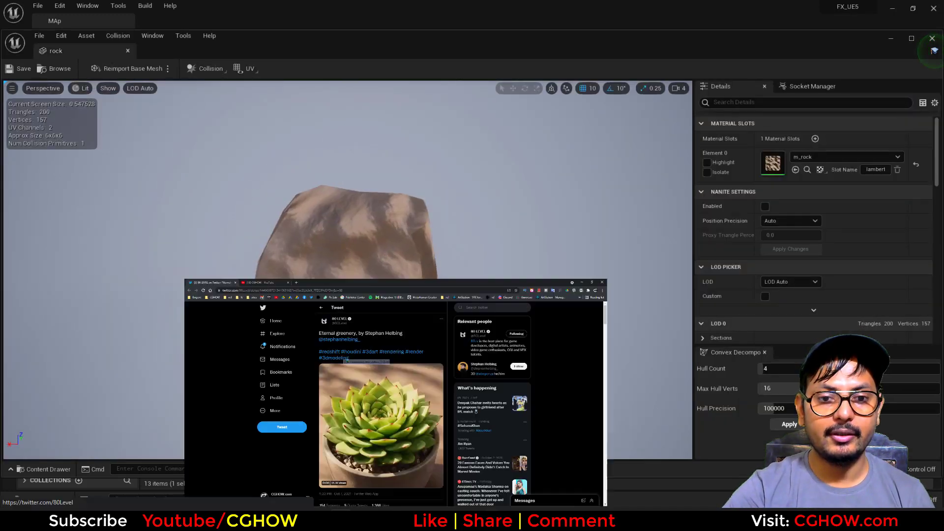
left_click(344, 506)
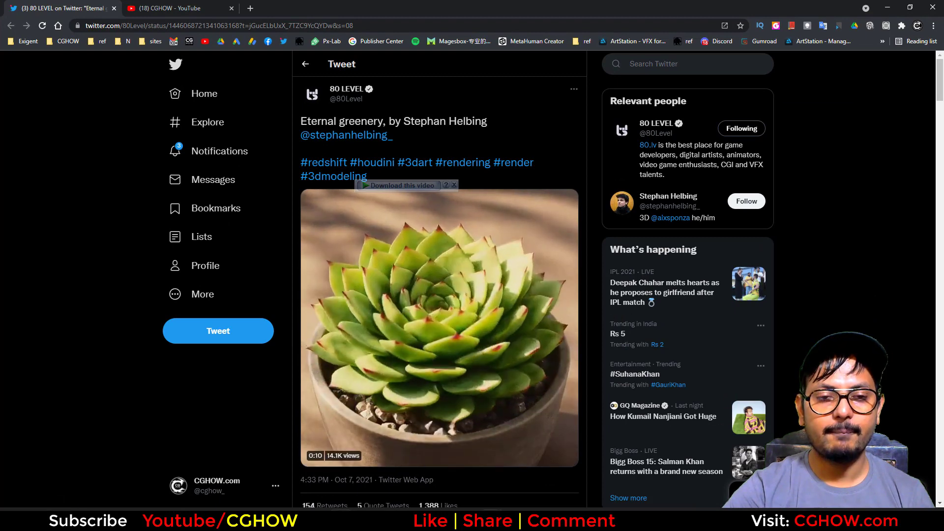
key("alt+Tab")
left_click(127, 52)
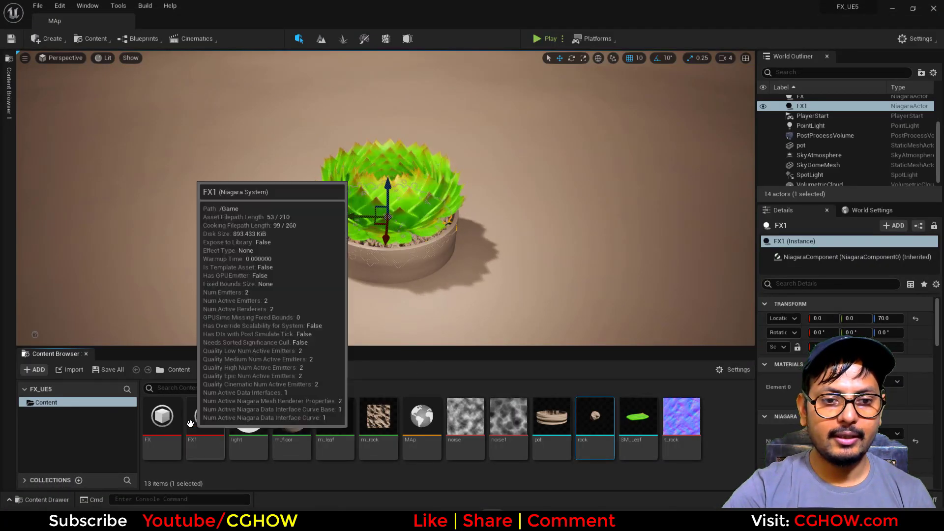
Open the FX1 Niagara system and examine its rock particles from several angles in the preview
double_click(205, 417)
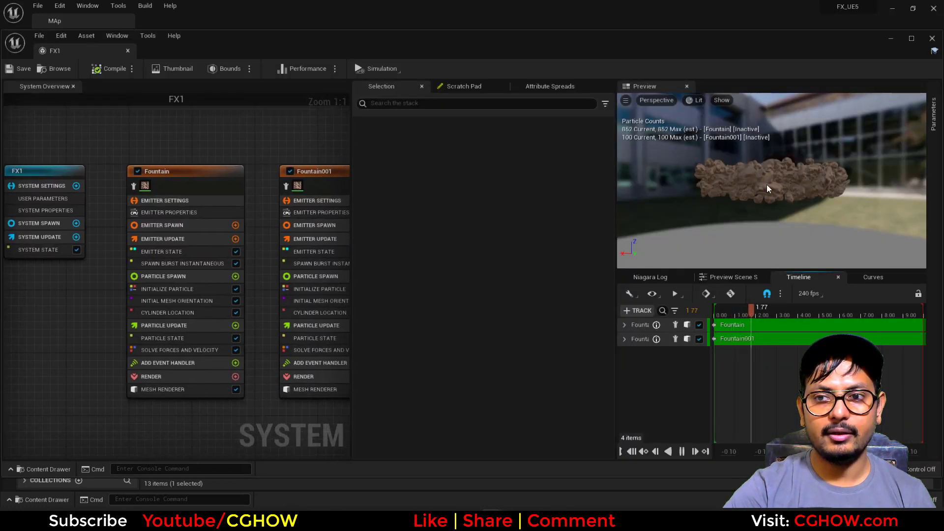
left_click_drag(766, 189, 664, 226)
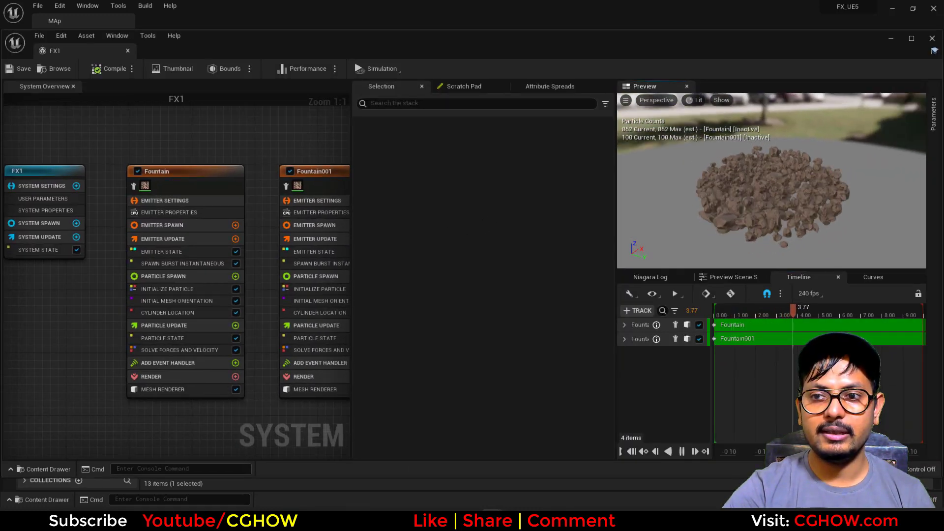
left_click_drag(765, 155, 763, 150)
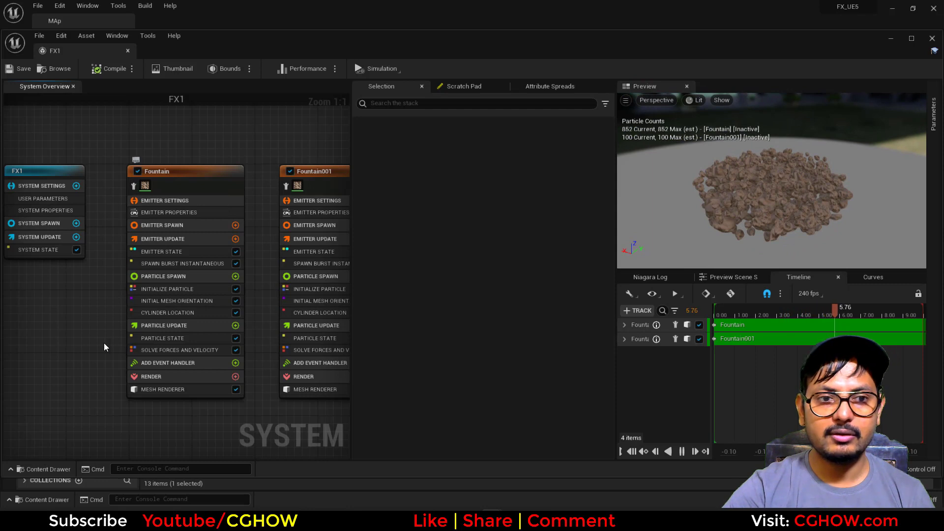
right_click_drag(69, 314, 61, 279)
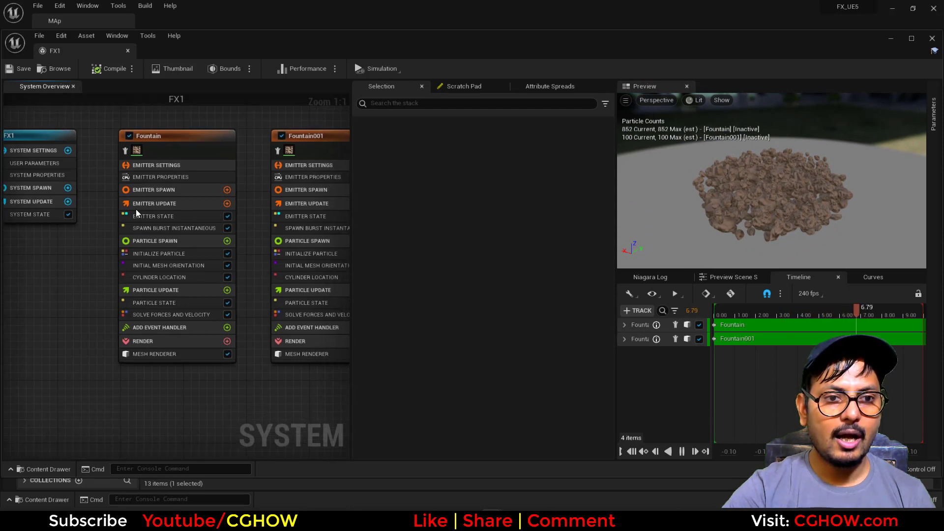
Review the Fountain emitter's Mesh Renderer, Spawn Burst Instantaneous, Initialize Particle and Particle State settings
left_click(160, 354)
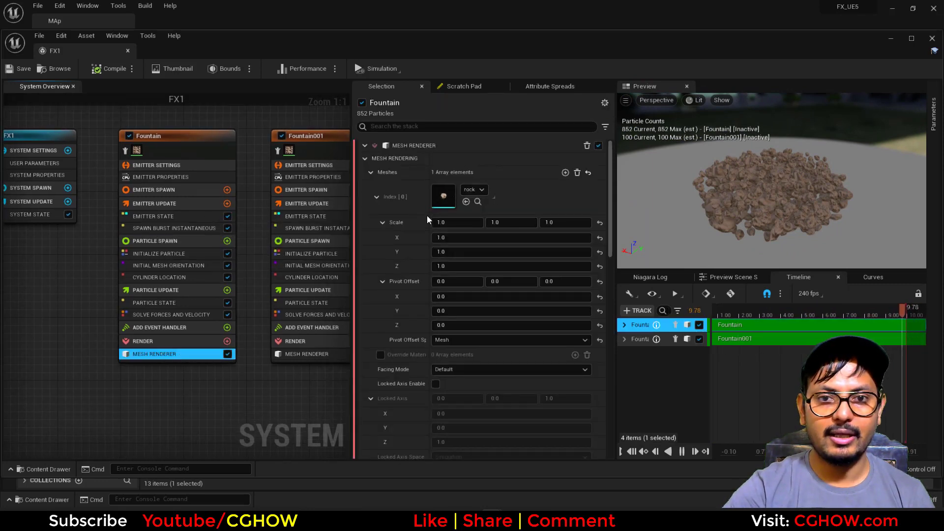
left_click(150, 231)
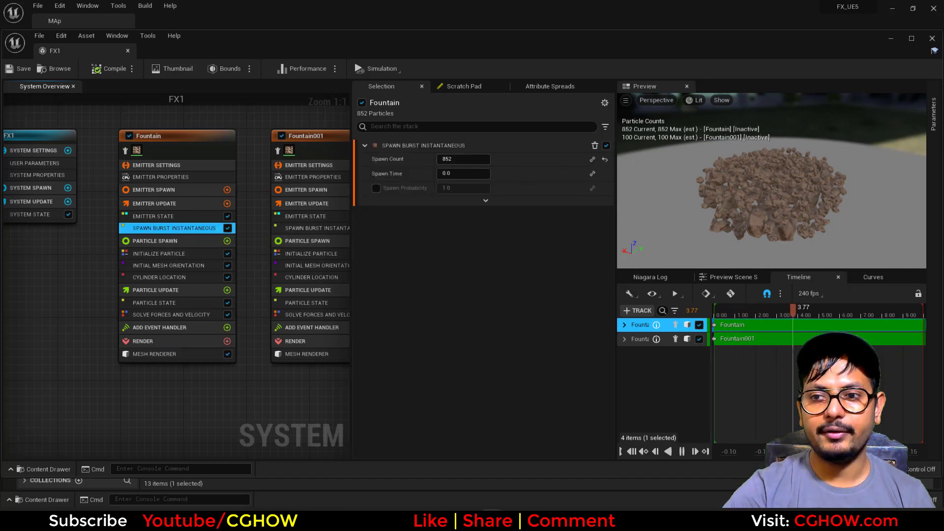
left_click(170, 255)
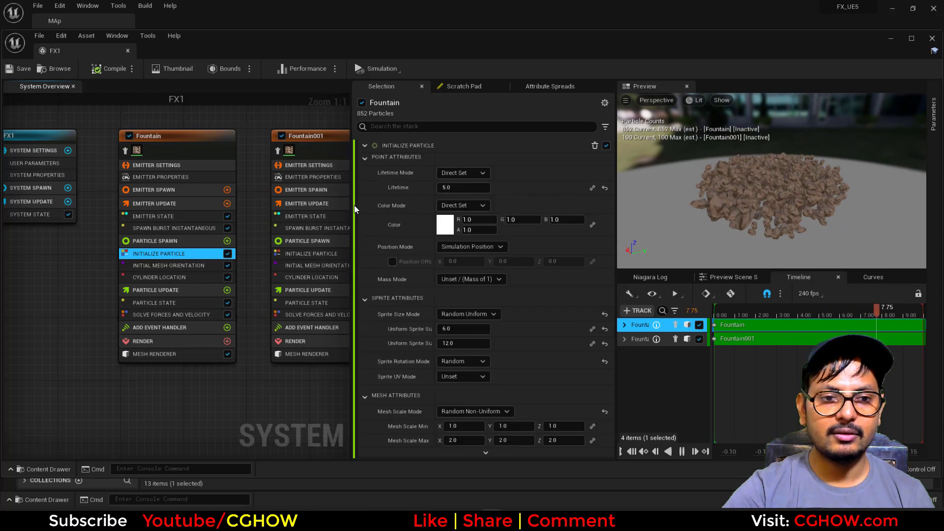
left_click(175, 303)
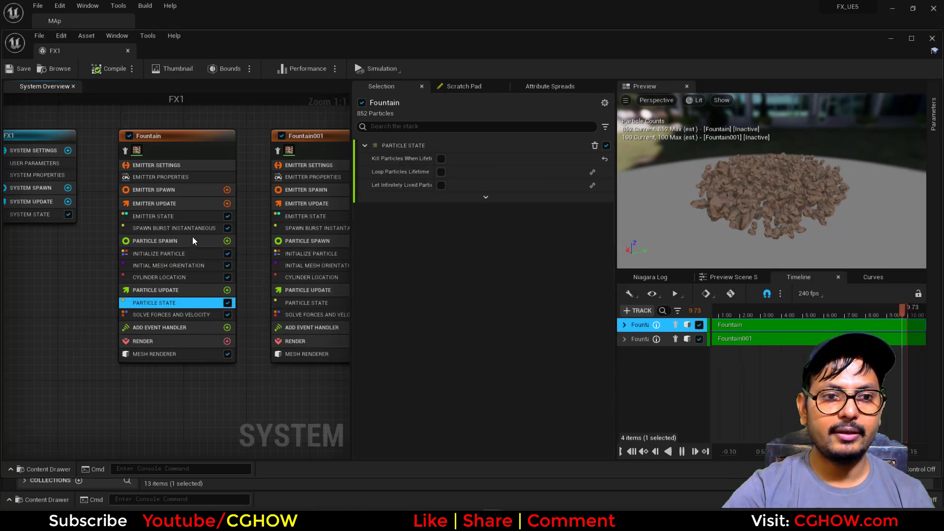
Review the Fountain emitter's Emitter State, Initial Mesh Orientation and Cylinder Location settings
left_click(165, 217)
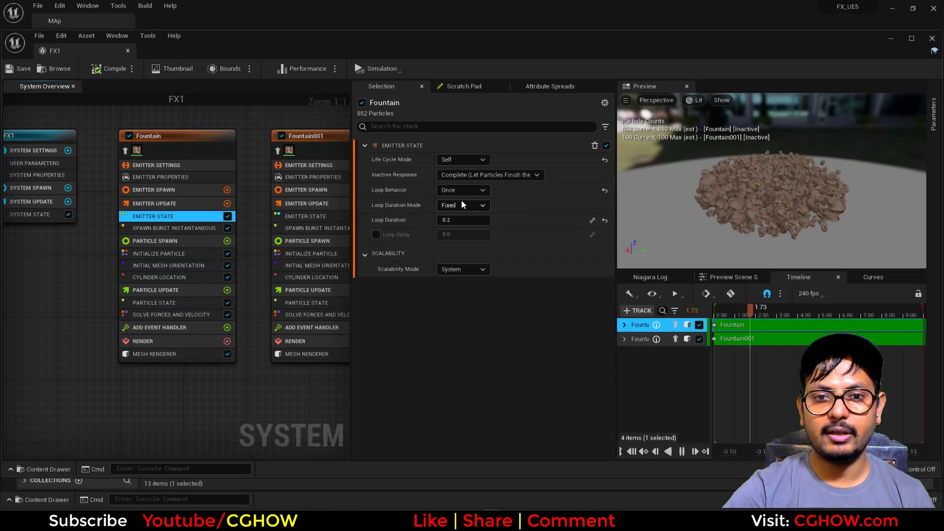
left_click(177, 268)
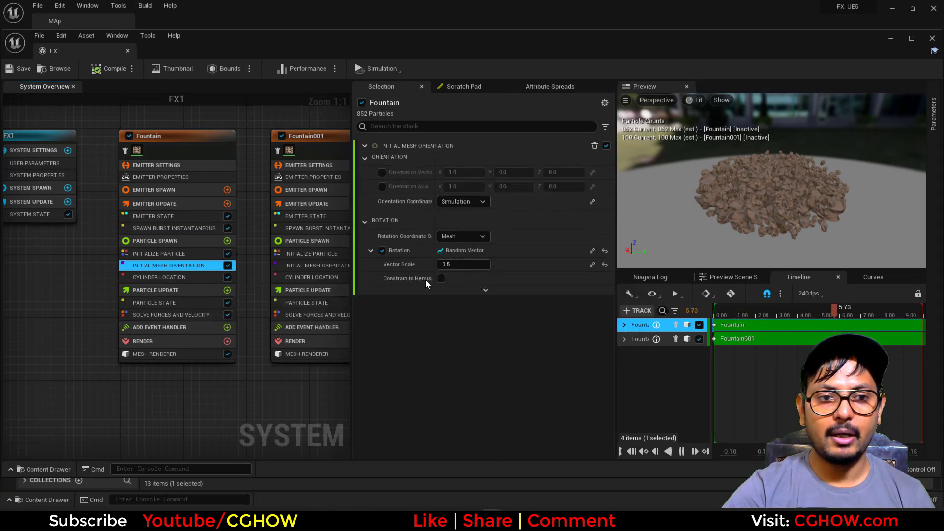
left_click(174, 278)
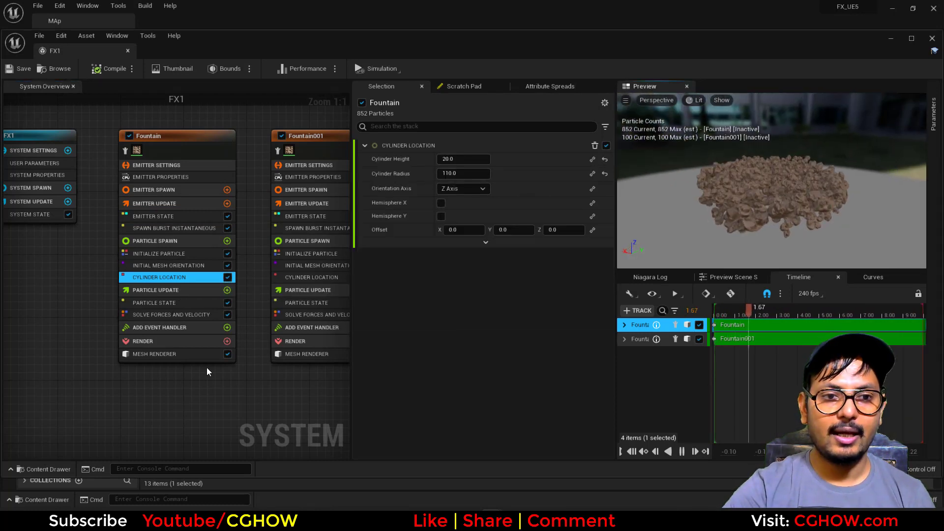
right_click_drag(244, 383, 168, 381)
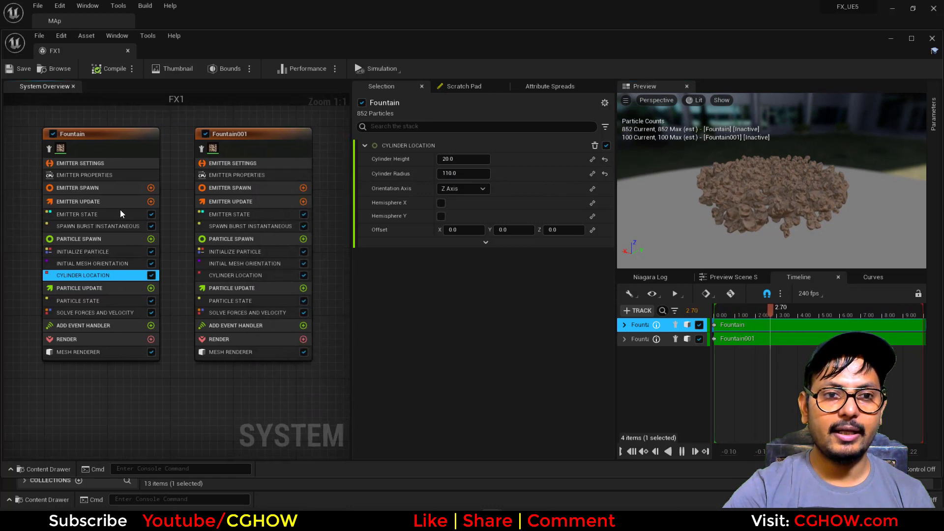
Isolate the Fountain001 emitter, review its Spawn Burst Instantaneous and Initialize Particle settings, and end the isolation before closing FX1
left_click(201, 149)
left_click(245, 226)
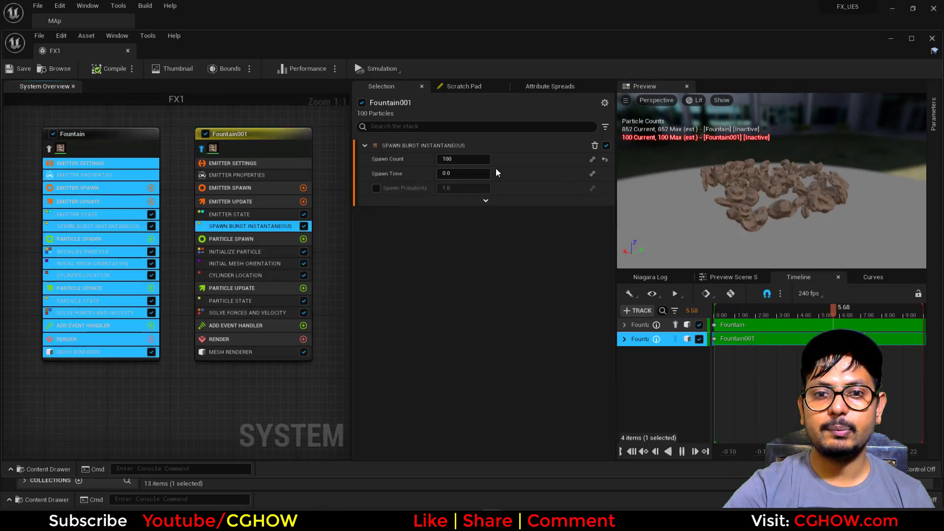
left_click(246, 252)
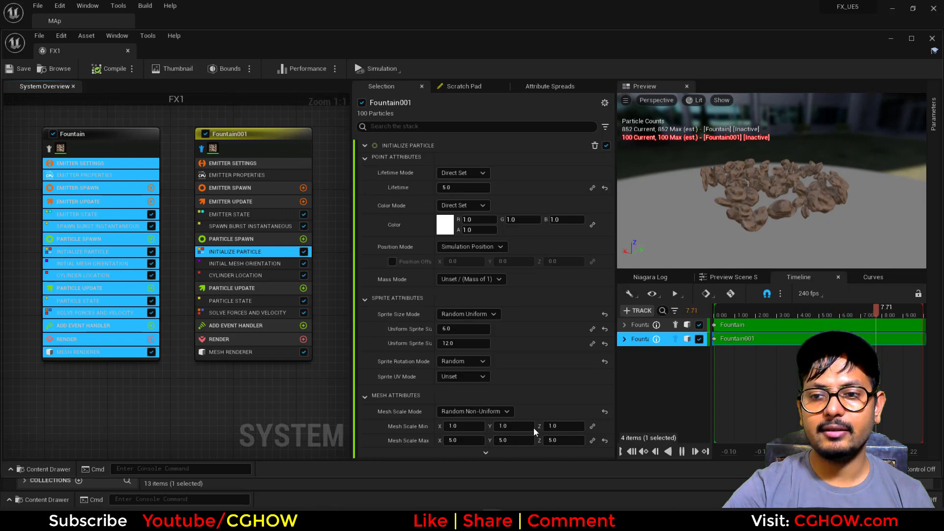
left_click_drag(807, 199, 789, 173)
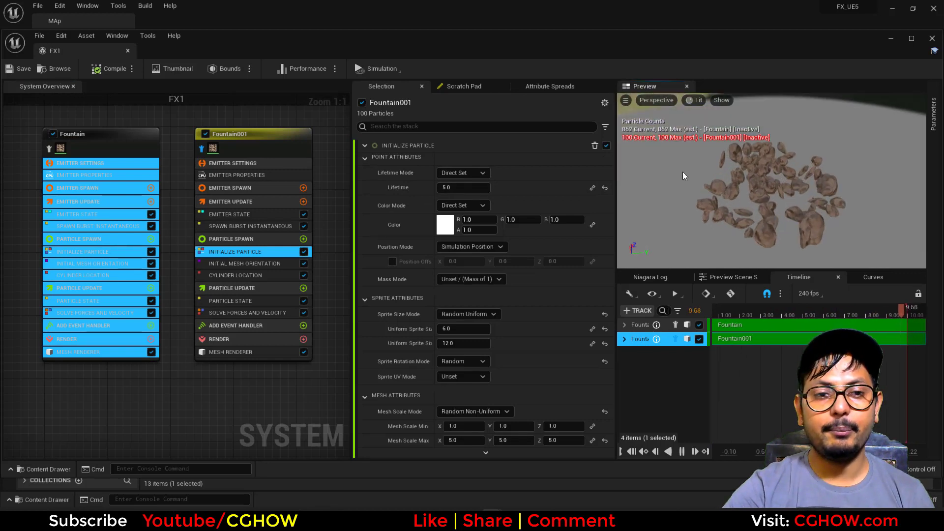
left_click(202, 150)
left_click_drag(639, 176, 680, 189)
left_click_drag(794, 200, 885, 199)
left_click(128, 55)
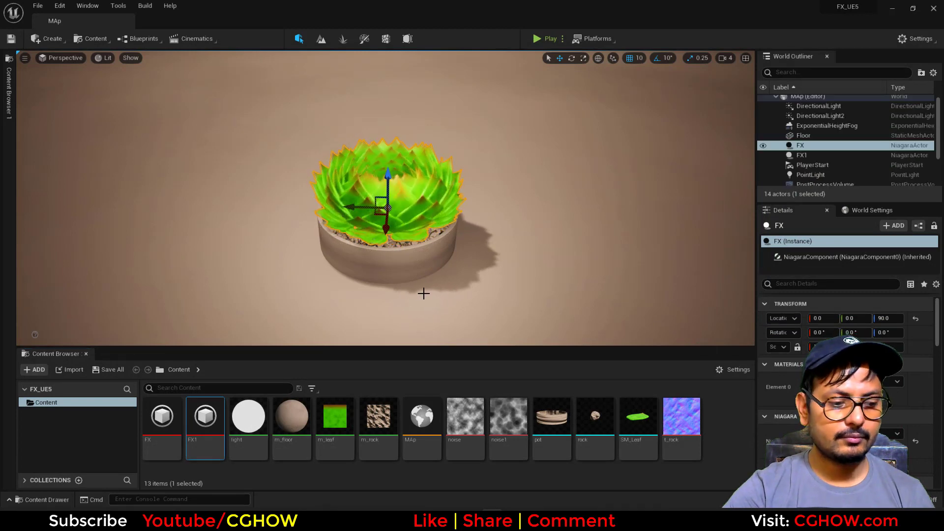
Open the FX Niagara system from the selected actor, examine its leaf particles from several angles, and close it
key("ctrl+e")
left_click_drag(791, 182, 791, 217)
left_click_drag(700, 189, 759, 218)
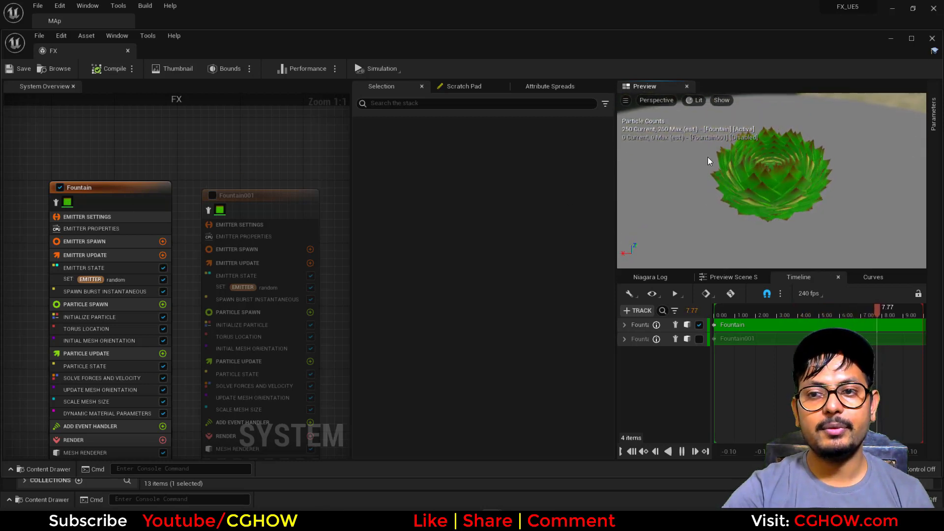
left_click(128, 50)
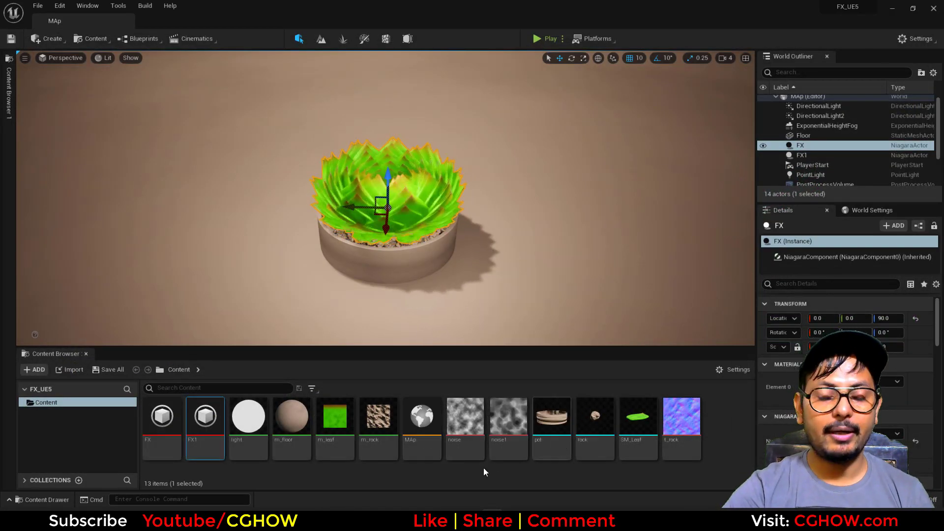
Switch to the browser, compare the succulent reference tweet with the CGHOW YouTube video list, and return to Unreal Editor
key("alt+Tab")
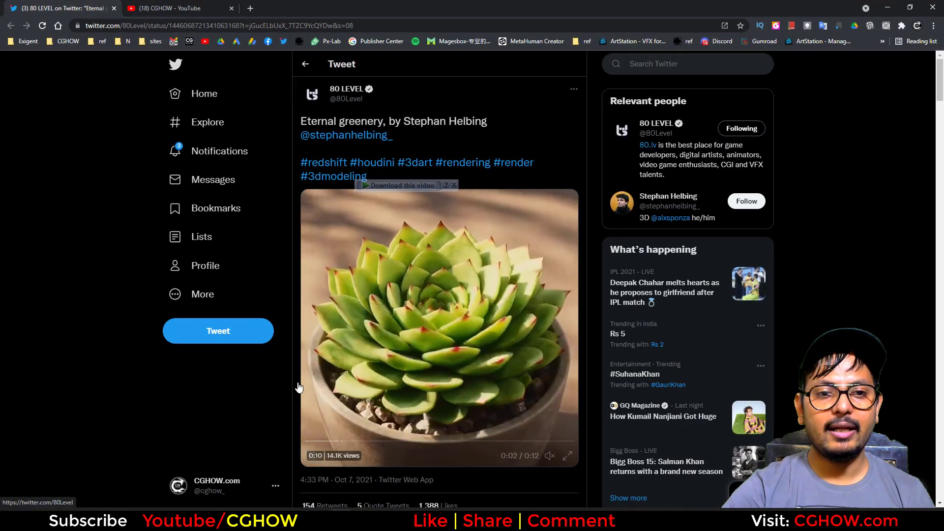
left_click(154, 8)
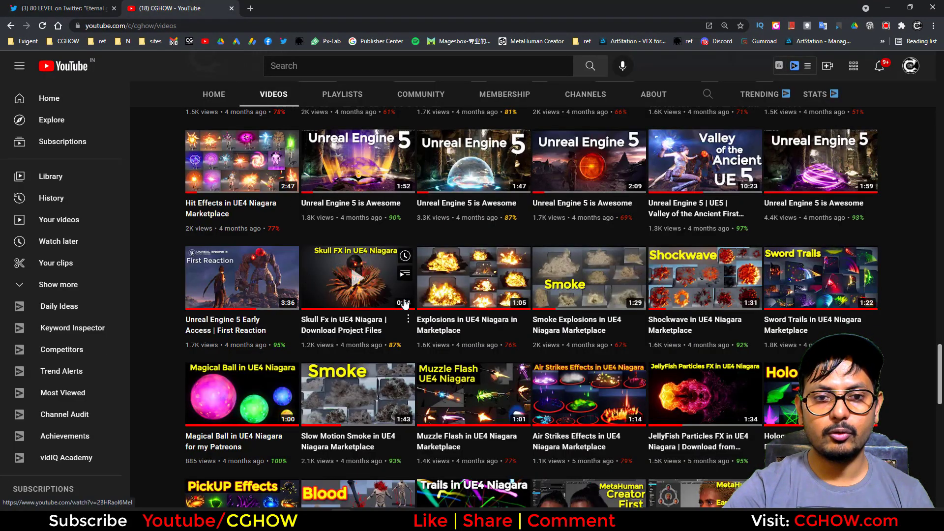
left_click(77, 6)
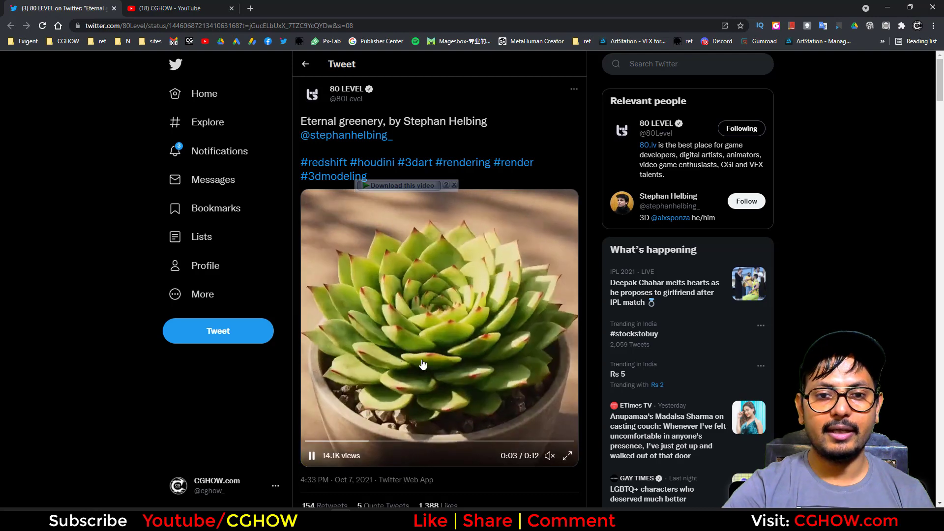
left_click(197, 8)
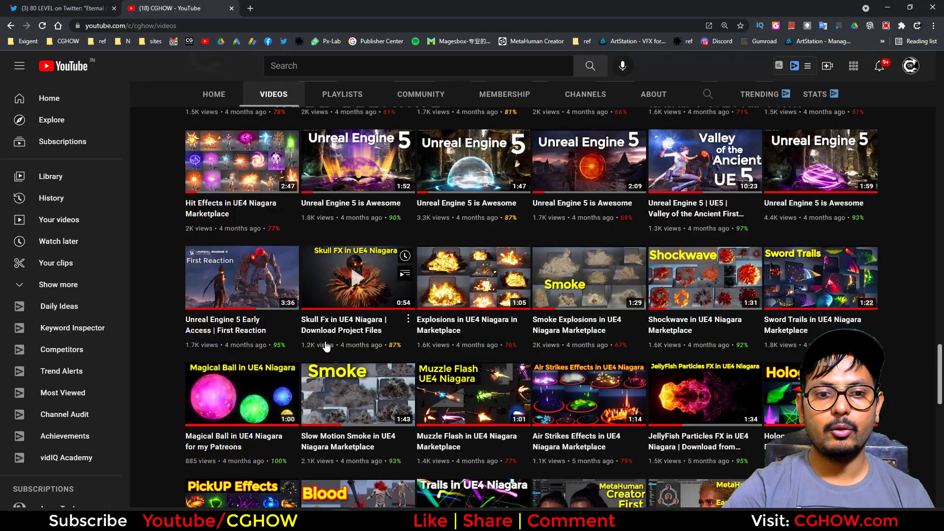
left_click(885, 10)
right_click(729, 425)
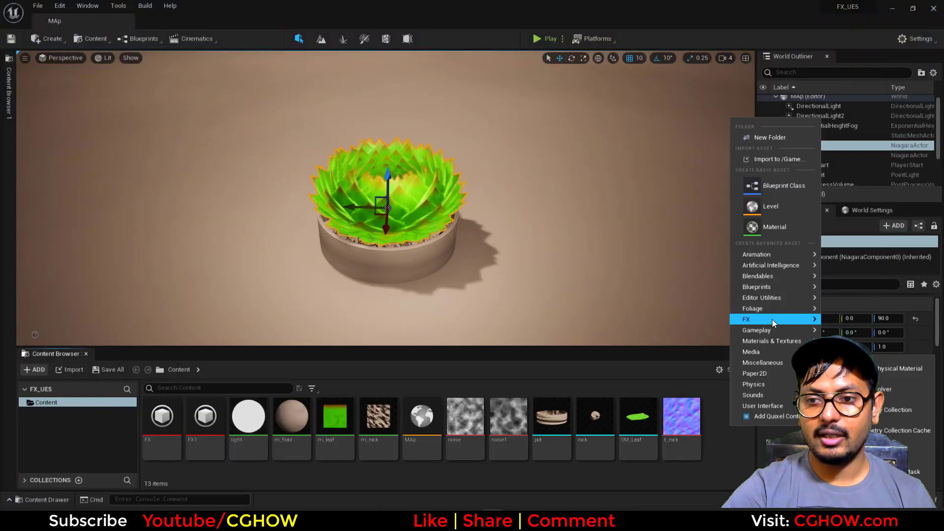
mouse_move(771, 322)
left_click(636, 446)
right_click(726, 415)
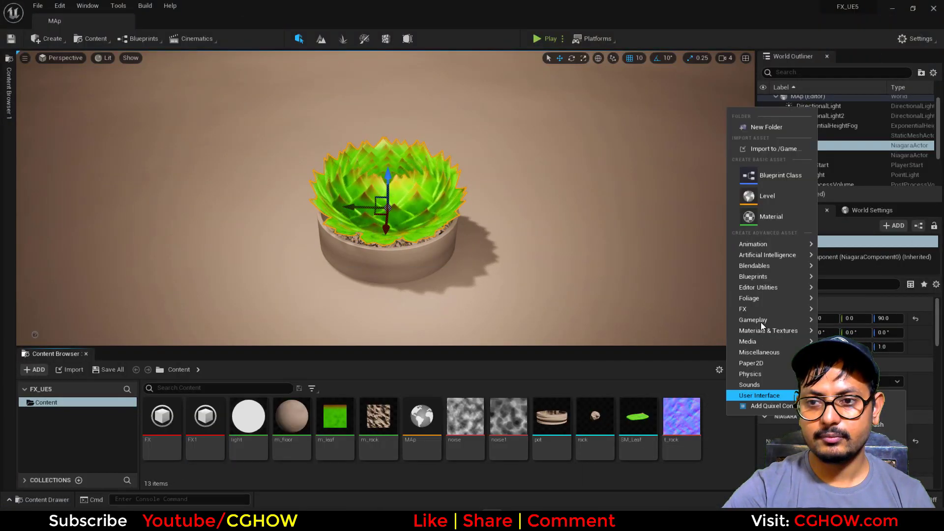
key("Escape")
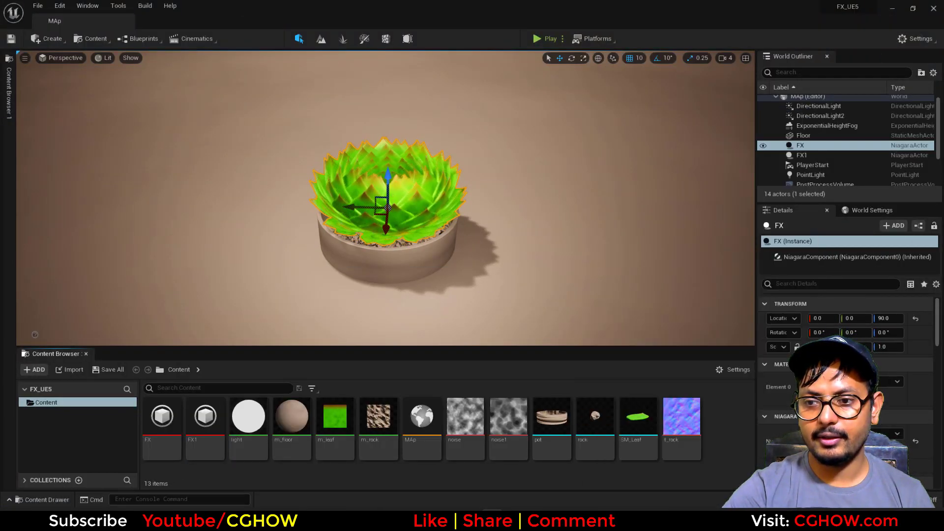
Create a Niagara System in the Content folder from the Fountain emitter template
right_click(282, 478)
mouse_move(299, 367)
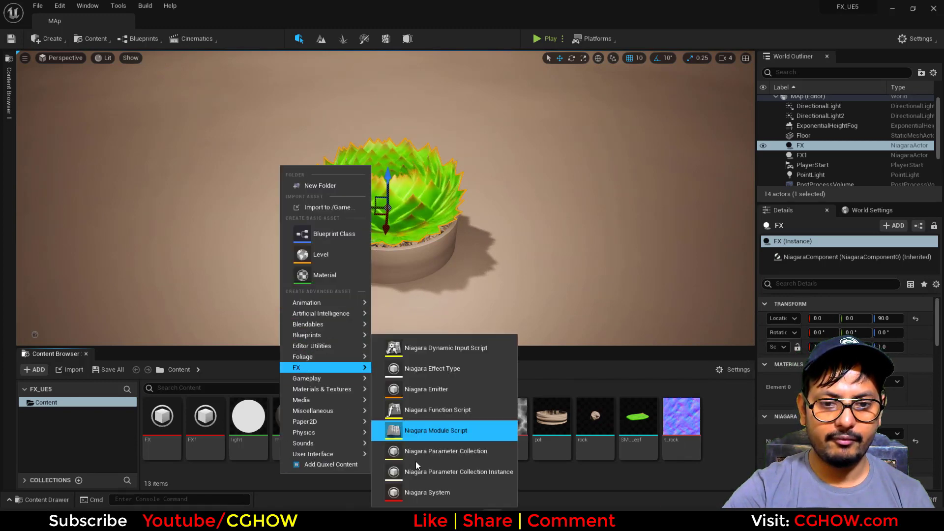
left_click(441, 492)
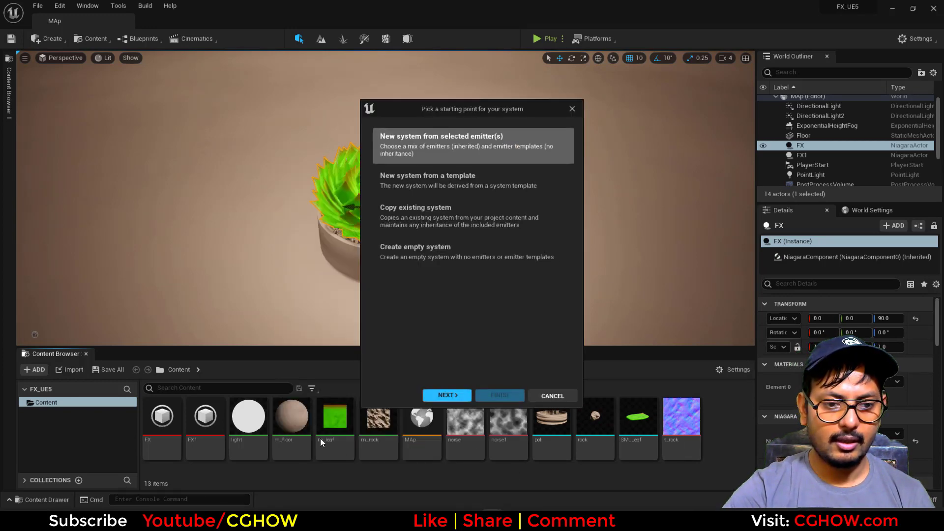
left_click(447, 395)
double_click(468, 295)
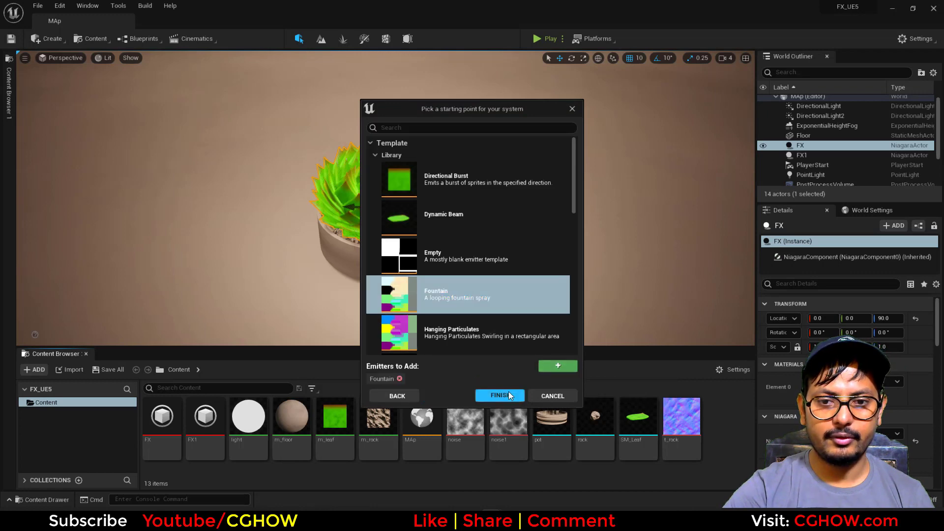
left_click(490, 396)
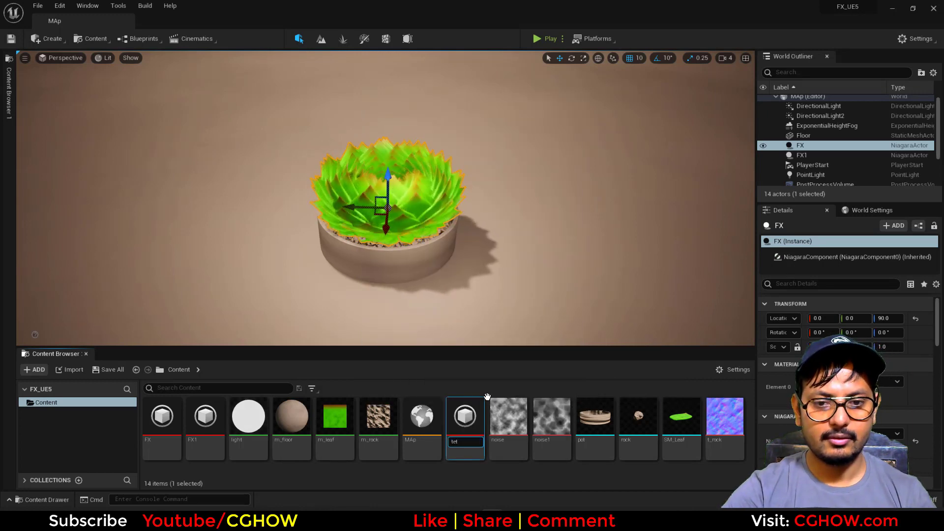
Name the new Niagara system test, open it, and dock its editor in the main window
key("BackSpace")
type("st")
key("Return")
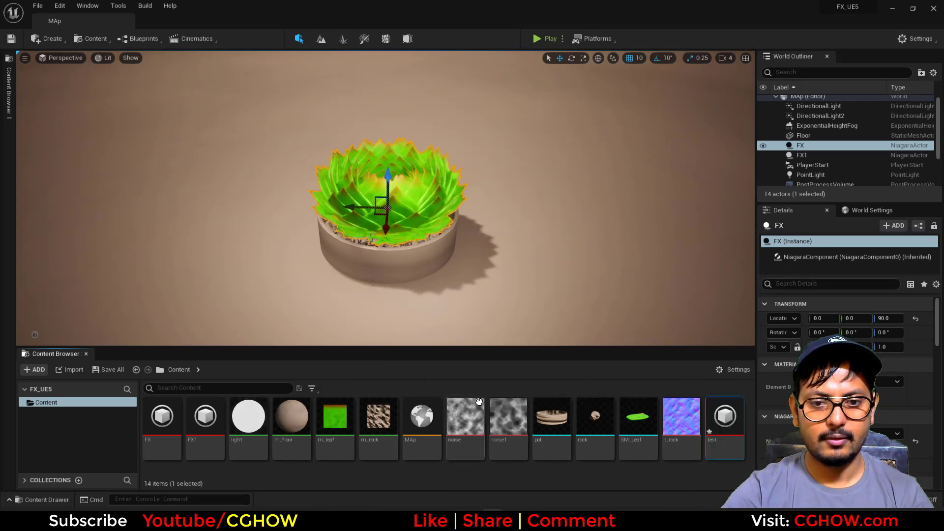
double_click(469, 413)
left_click_drag(94, 56, 188, 24)
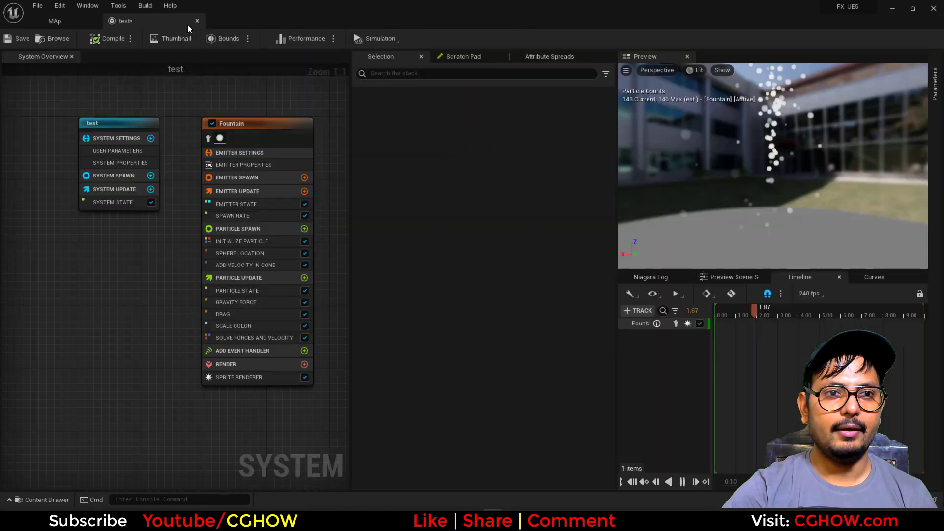
Open the SM_Leaf mesh from the Content folder, examine the leaf from several angles, and open its m_leaf material
left_click(53, 22)
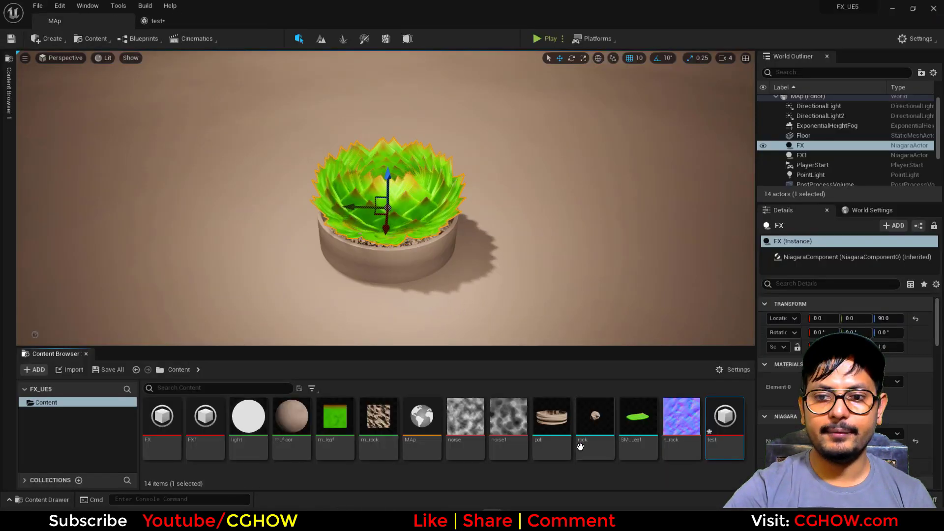
double_click(642, 427)
left_click_drag(367, 246, 366, 305)
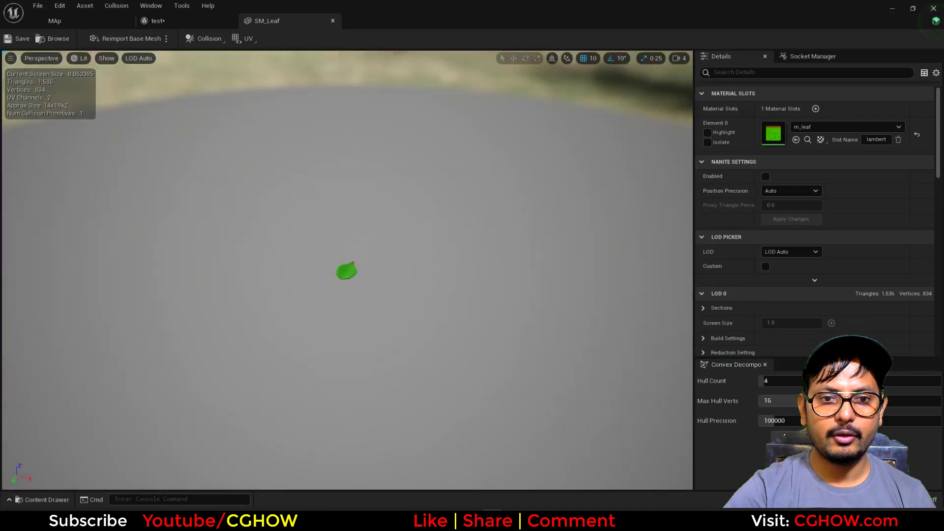
right_click_drag(366, 247, 367, 309)
left_click_drag(331, 263, 216, 191)
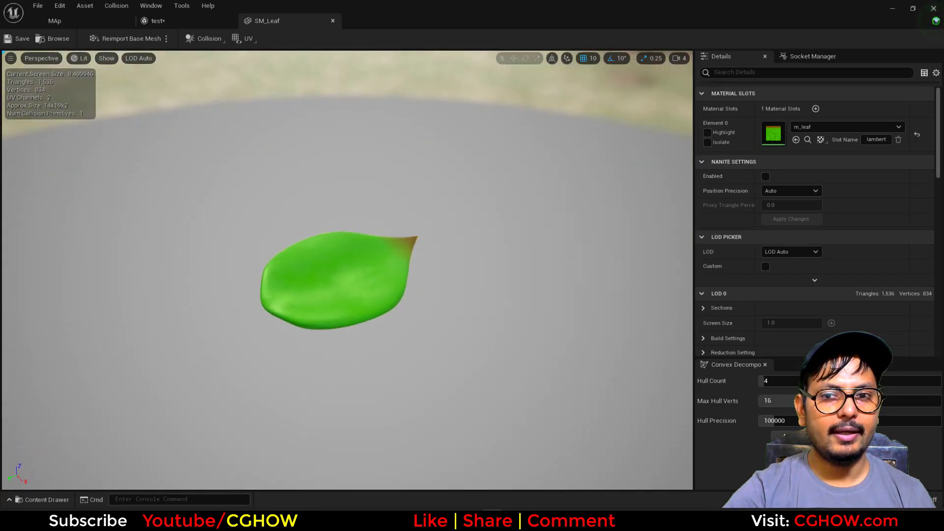
double_click(772, 134)
scroll(378, 246, "down", 2)
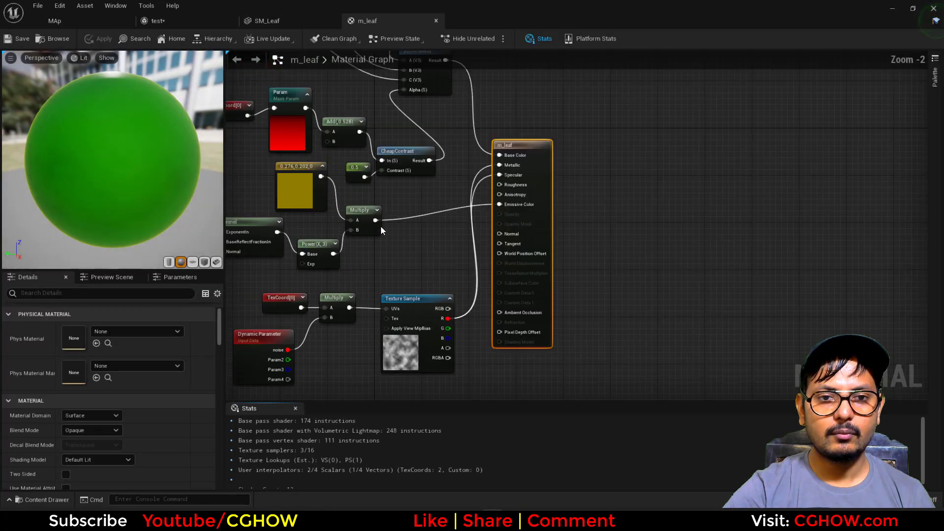
Display UV channel 0 of the SM_Leaf mesh, compare the layout with the leaf's shape, and close the mesh
left_click(295, 20)
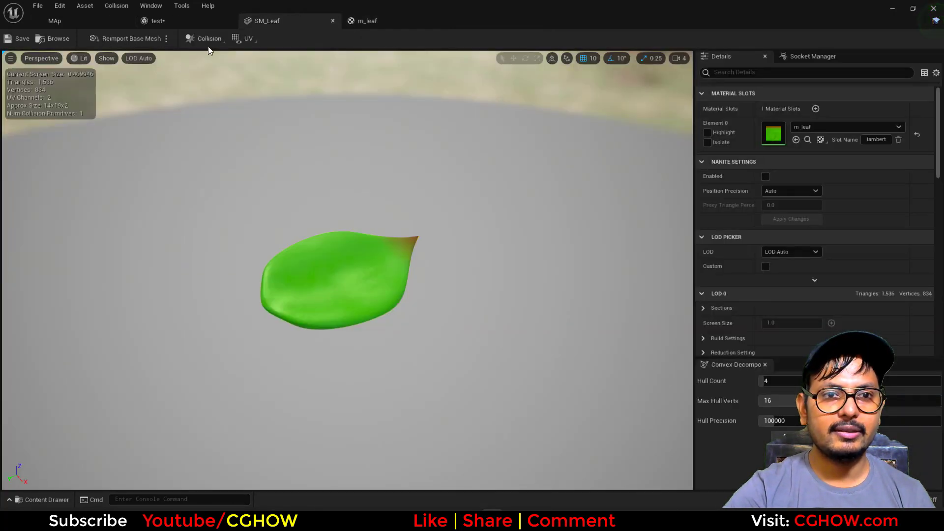
left_click(245, 38)
left_click(264, 73)
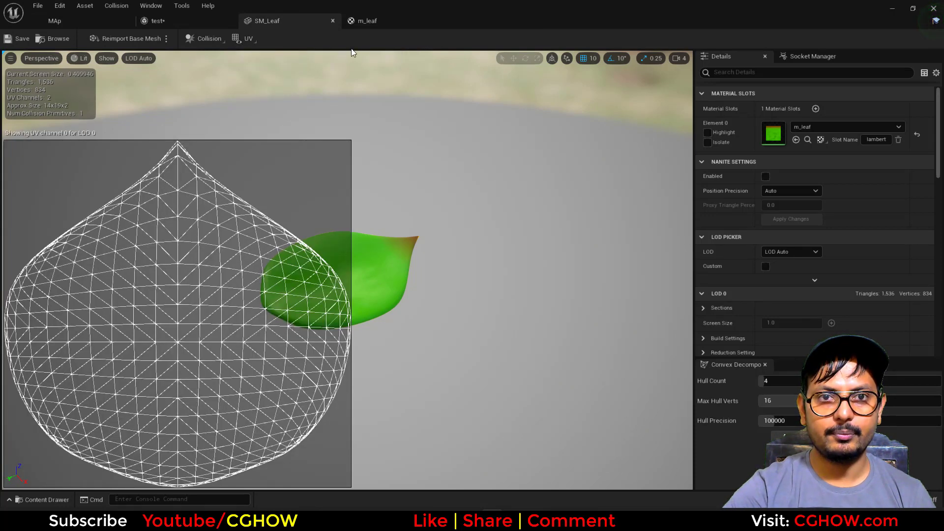
left_click_drag(398, 323, 354, 295)
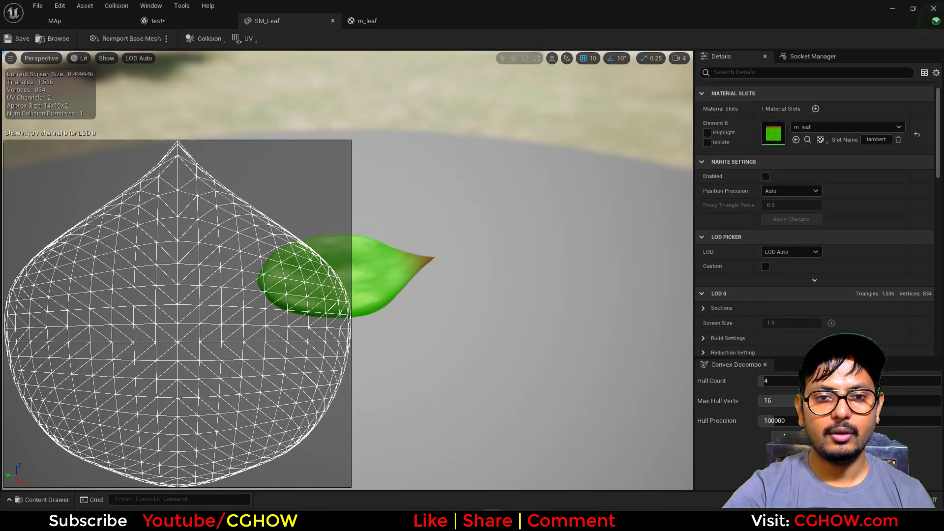
left_click(332, 21)
In the m_leaf graph, move the TexCoord node feeding the Param mask further away from it and preview the material on a plane
left_click(279, 20)
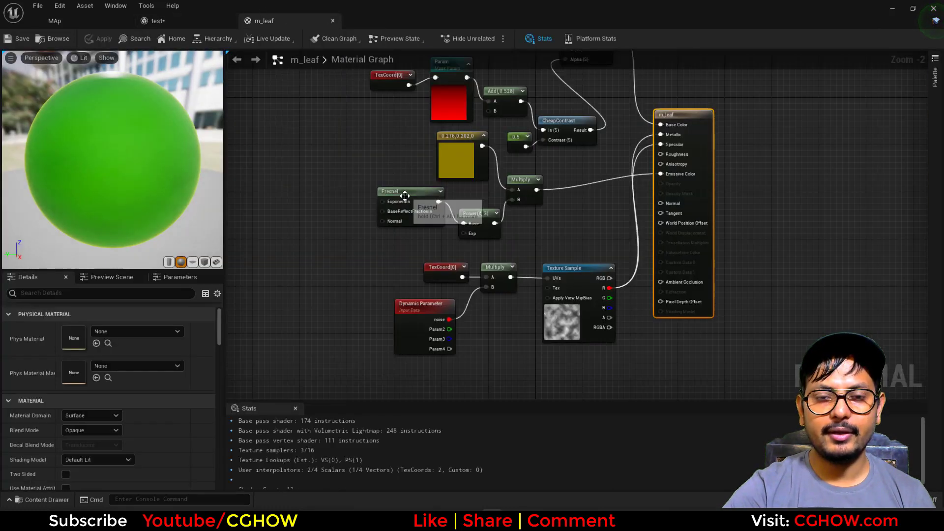
right_click_drag(404, 196, 419, 361)
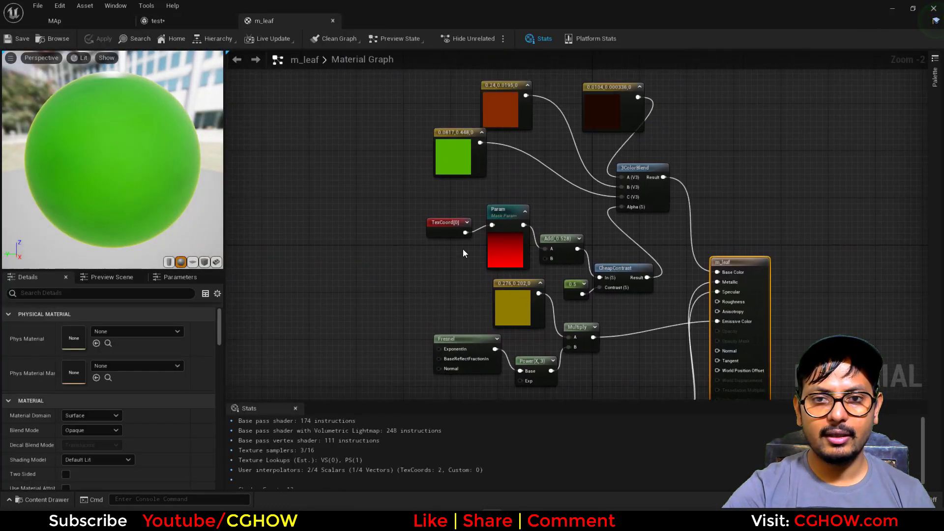
left_click_drag(478, 234, 414, 217)
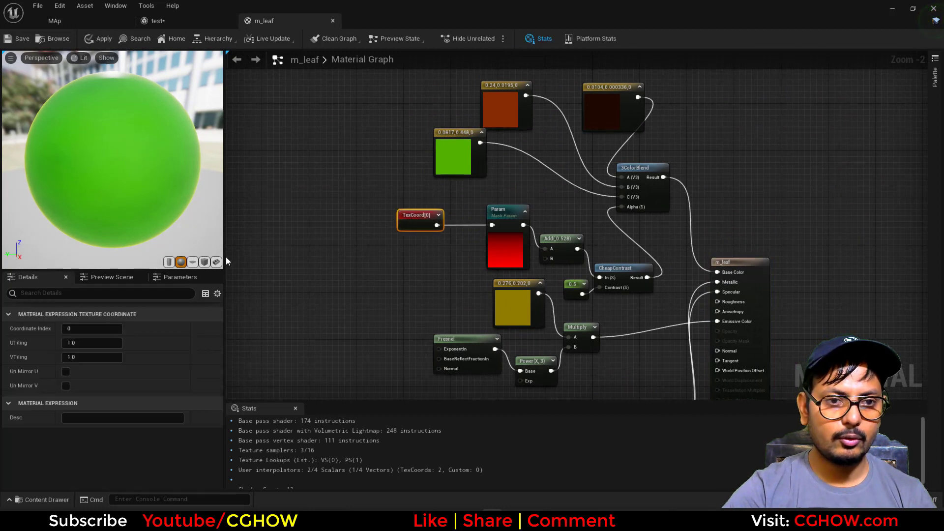
left_click(193, 262)
Preview the Param mask node and the Add node one after the other, moving each slightly up in the graph
right_click(502, 231)
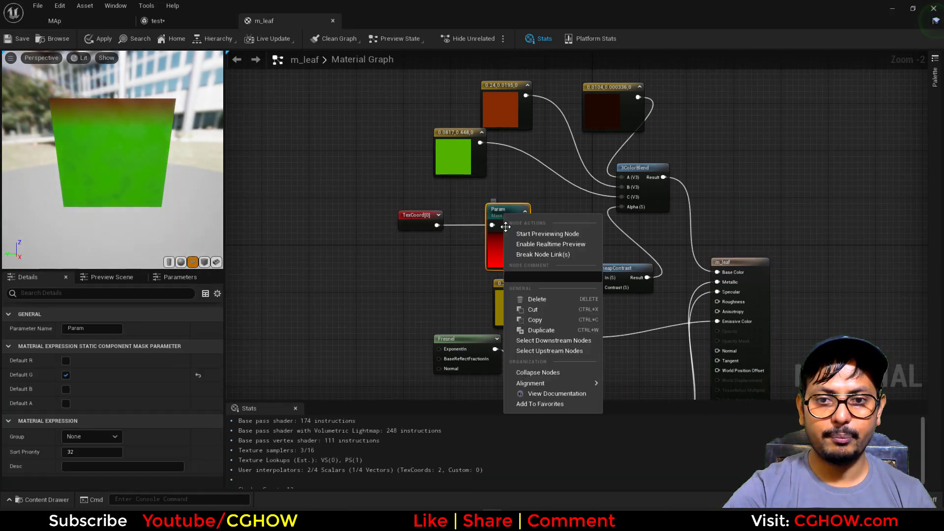
left_click(547, 233)
left_click_drag(526, 268, 508, 250)
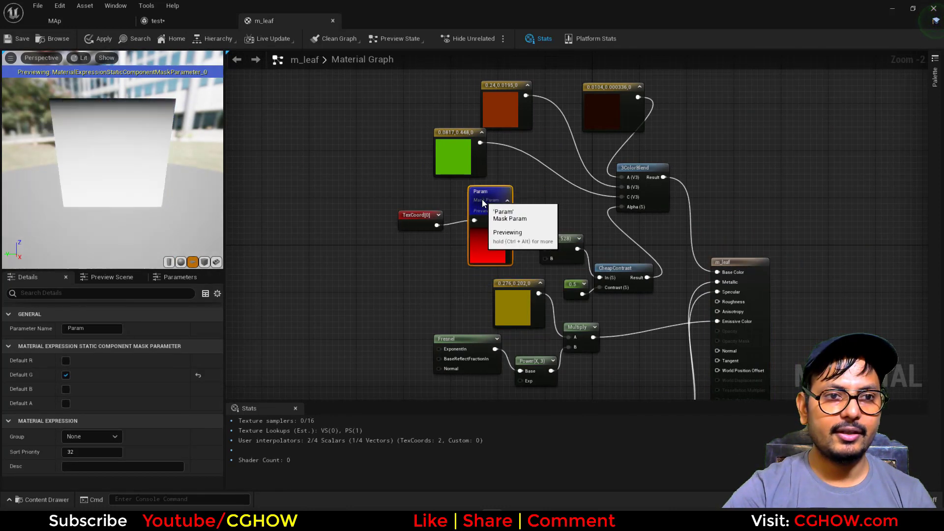
right_click(559, 241)
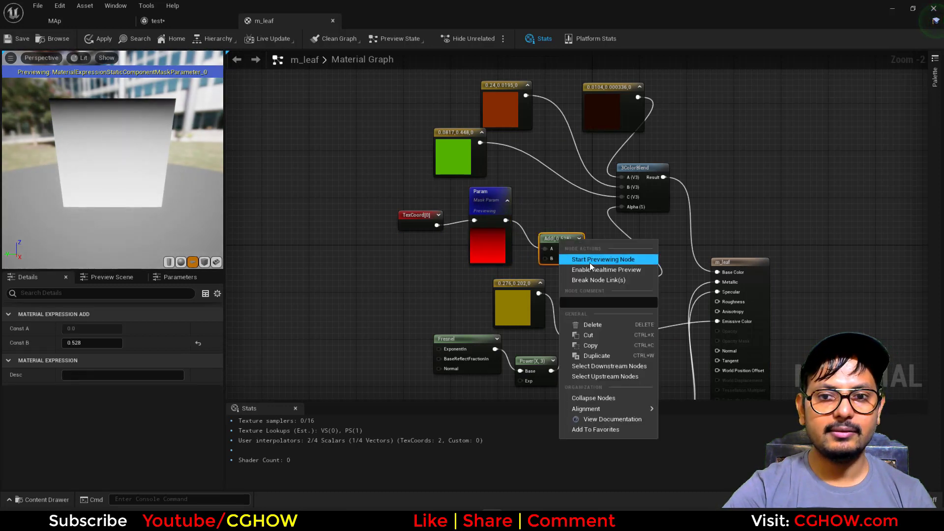
left_click(610, 257)
left_click_drag(565, 239, 551, 208)
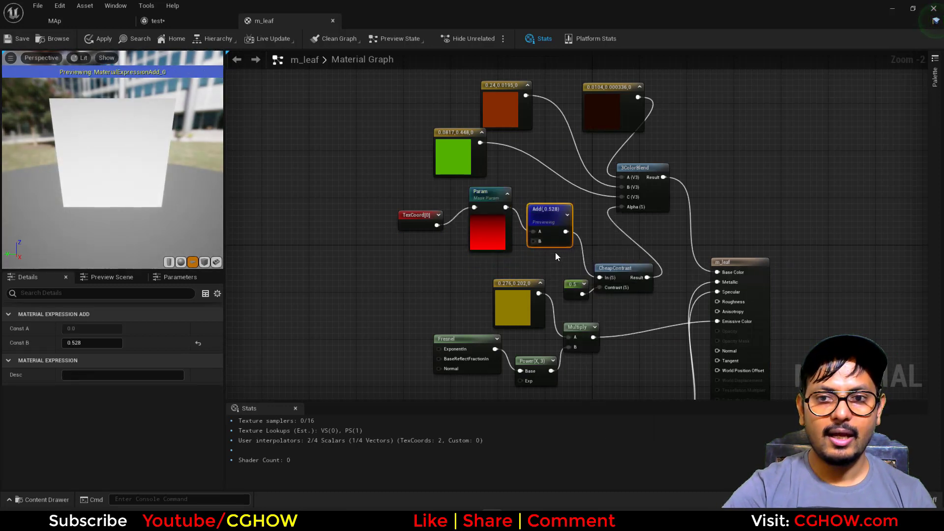
Preview the CheapContrast node and move it slightly up, closer to the 3ColorBlend node
right_click(605, 266)
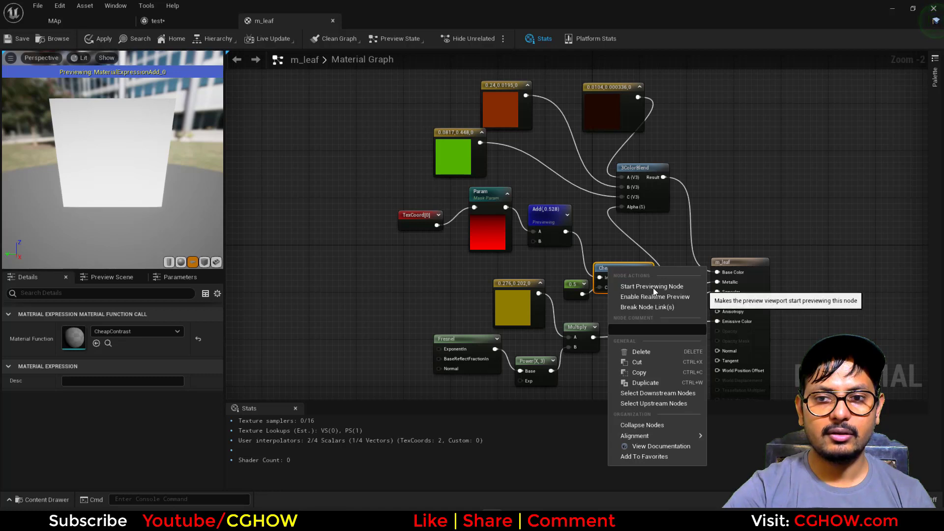
left_click(653, 287)
left_click_drag(622, 273, 620, 243)
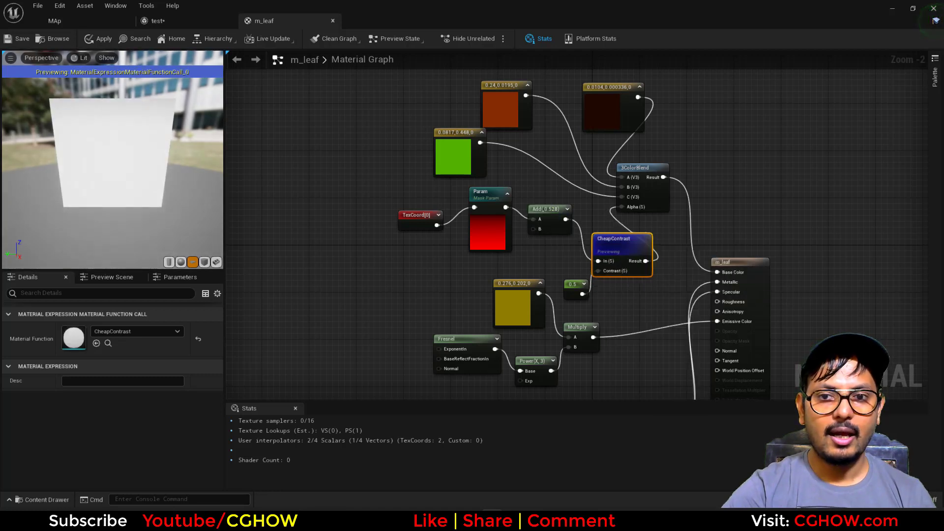
Duplicate the 3ColorBlend node, feed the copy's Alpha from the CheapContrast result, and preview the copy
right_click_drag(644, 250, 537, 273)
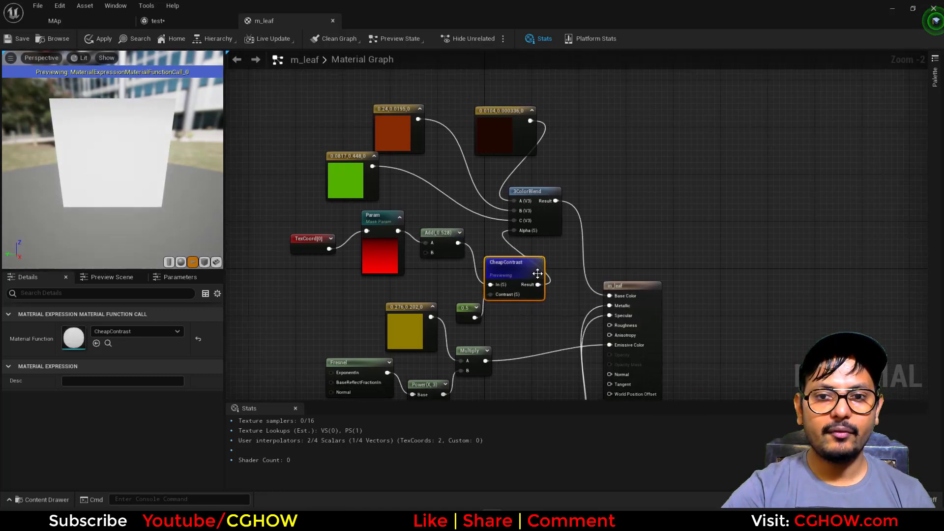
left_click(544, 223)
key("ctrl+c")
left_click(613, 225)
key("ctrl+v")
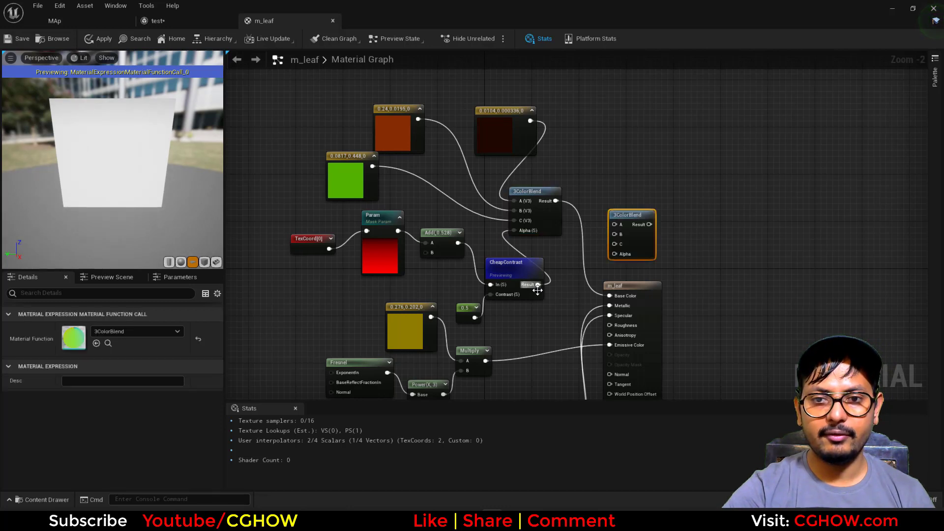
left_click_drag(536, 279, 614, 253)
right_click(634, 225)
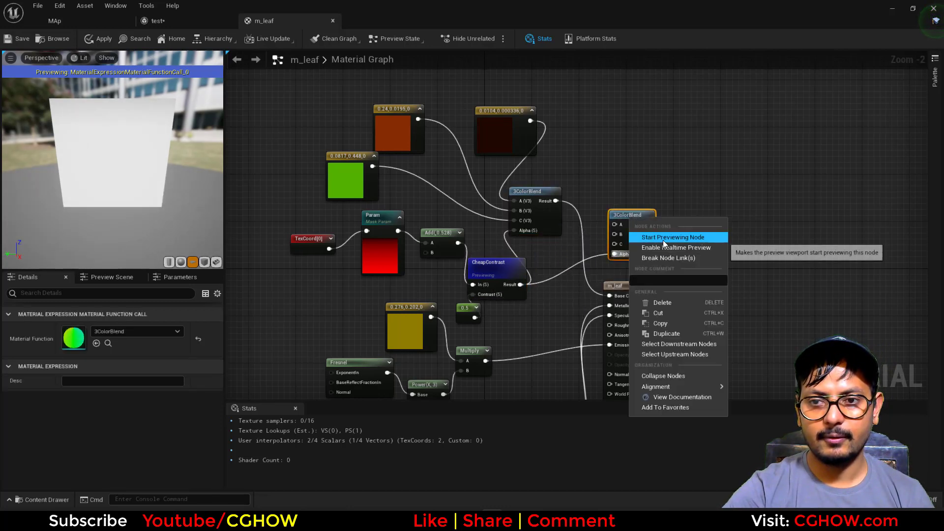
left_click(654, 236)
left_click_drag(636, 217, 653, 194)
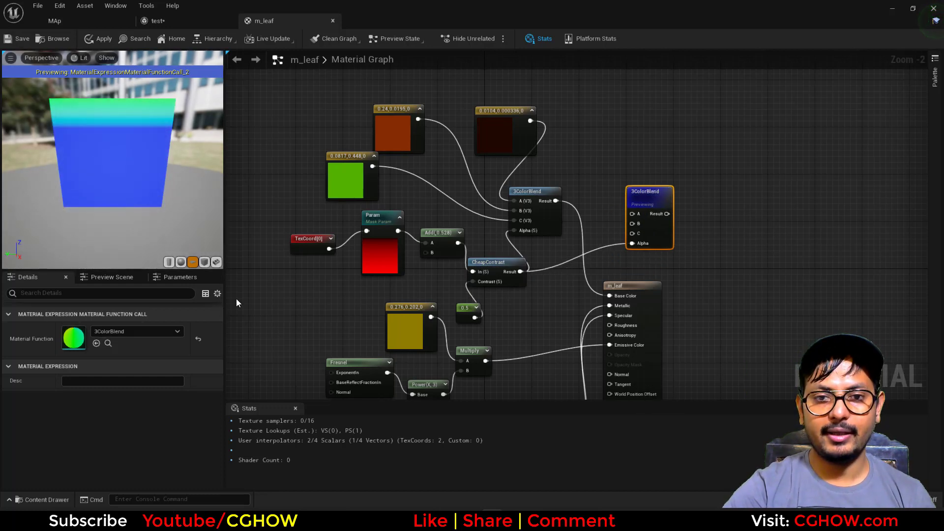
Select the green, orange and dark red colour constants one after another and delete the copied 3ColorBlend node
right_click_drag(516, 235, 504, 279)
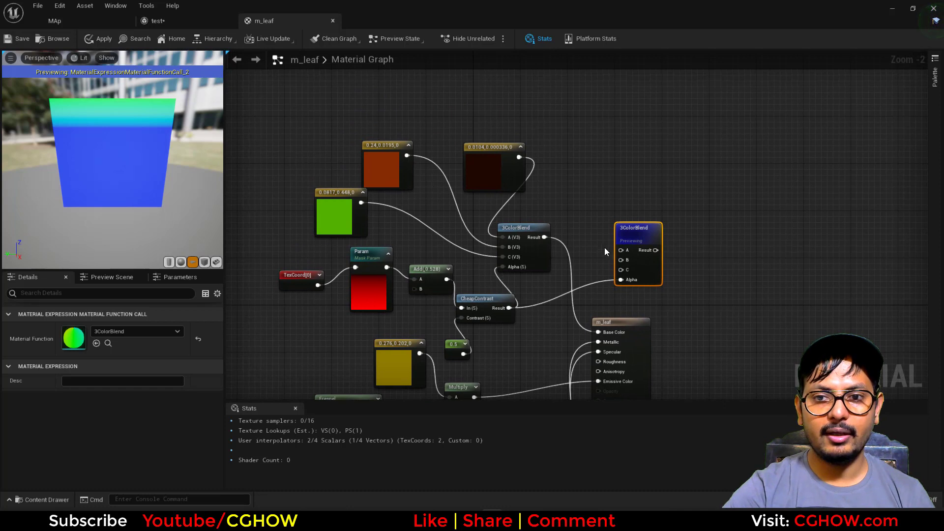
left_click(327, 200)
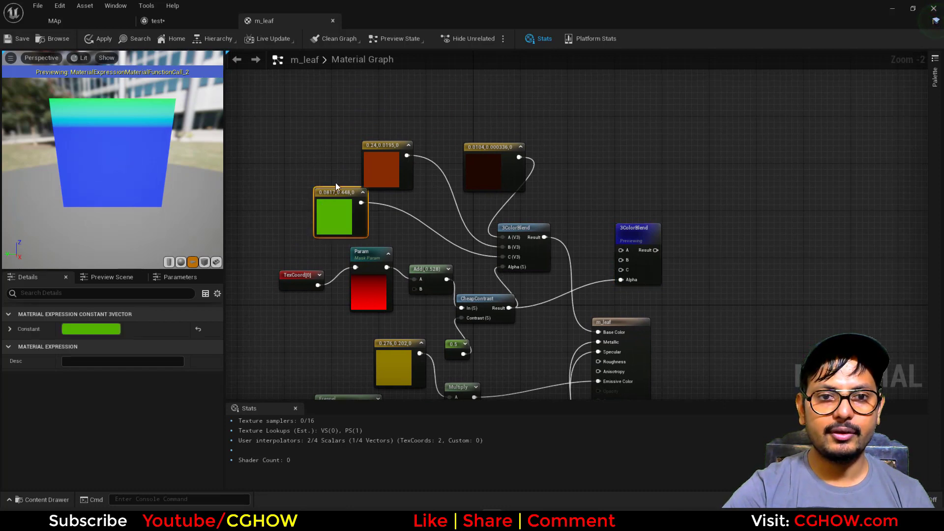
left_click(379, 168)
left_click(477, 169)
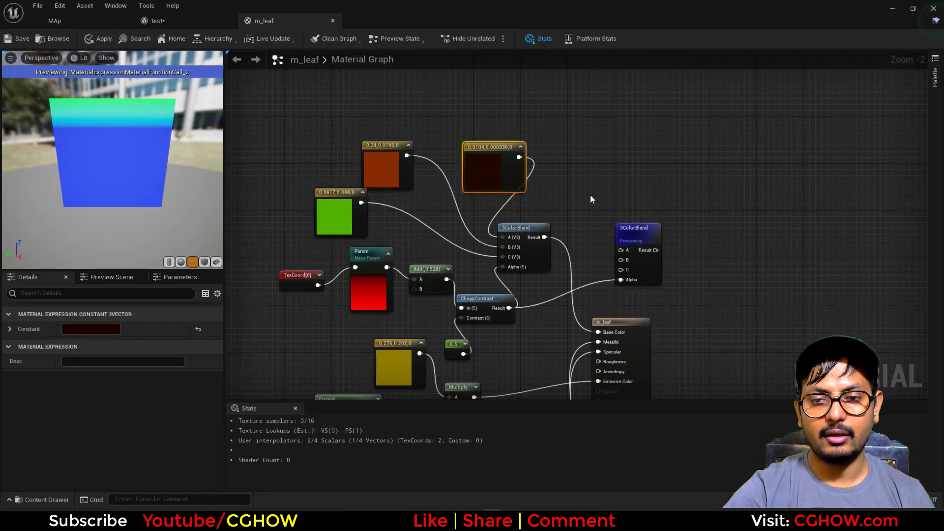
left_click(633, 229)
key("Delete")
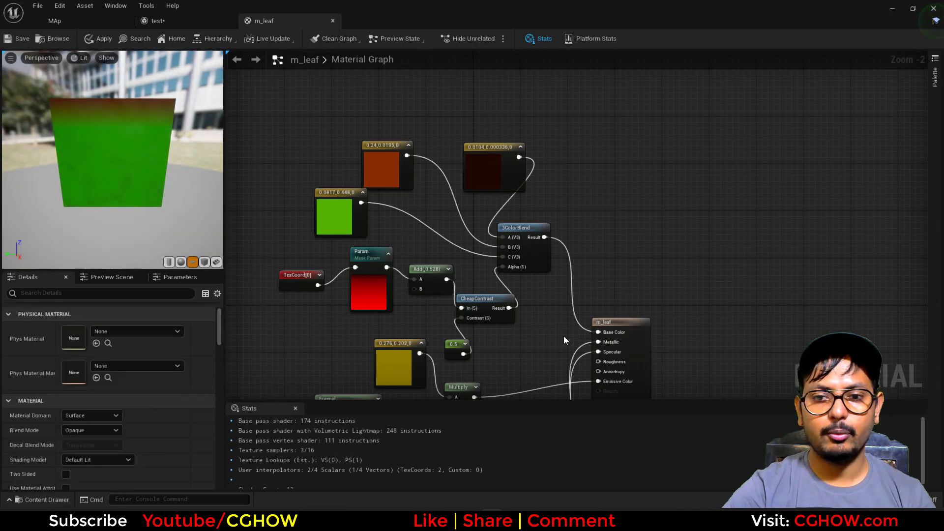
Use the SM_Leaf mesh as the preview shape for the m_leaf material and frame it in the preview
right_click_drag(564, 341, 570, 157)
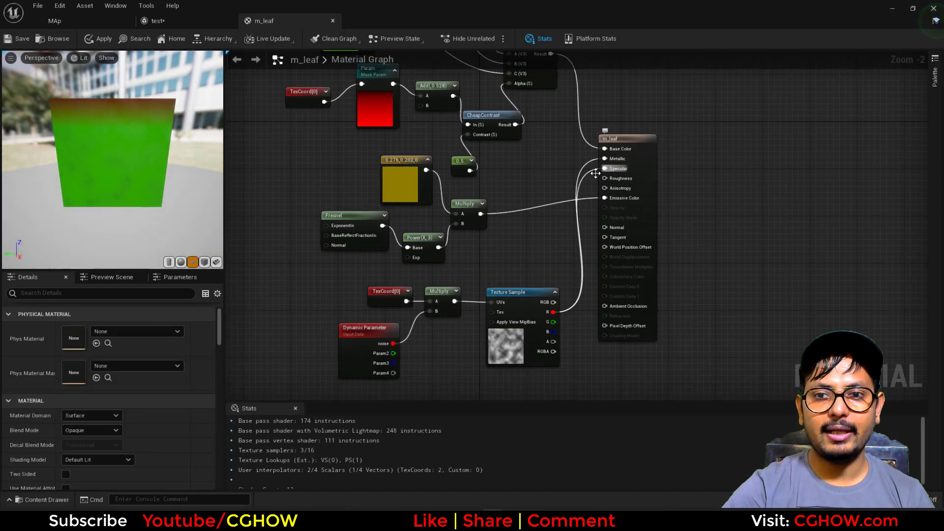
scroll(462, 327, "up", 1)
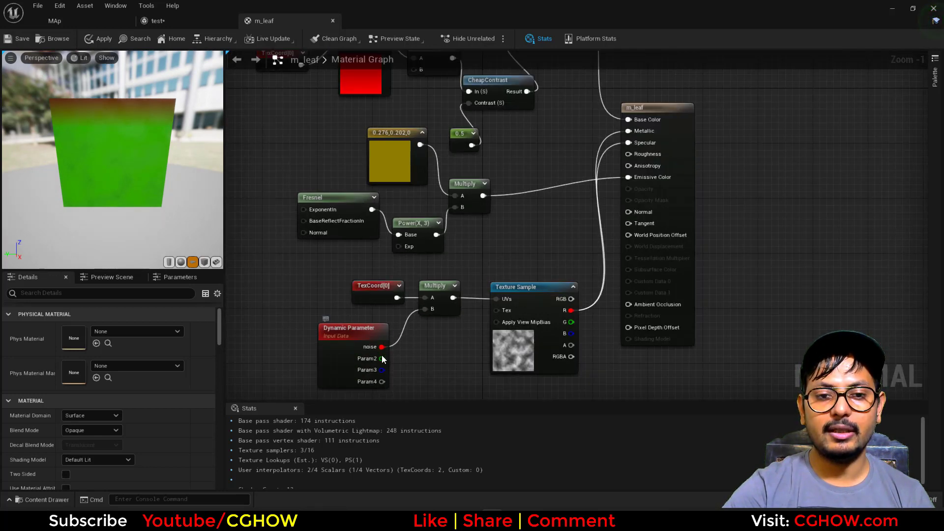
right_click_drag(329, 287, 310, 356)
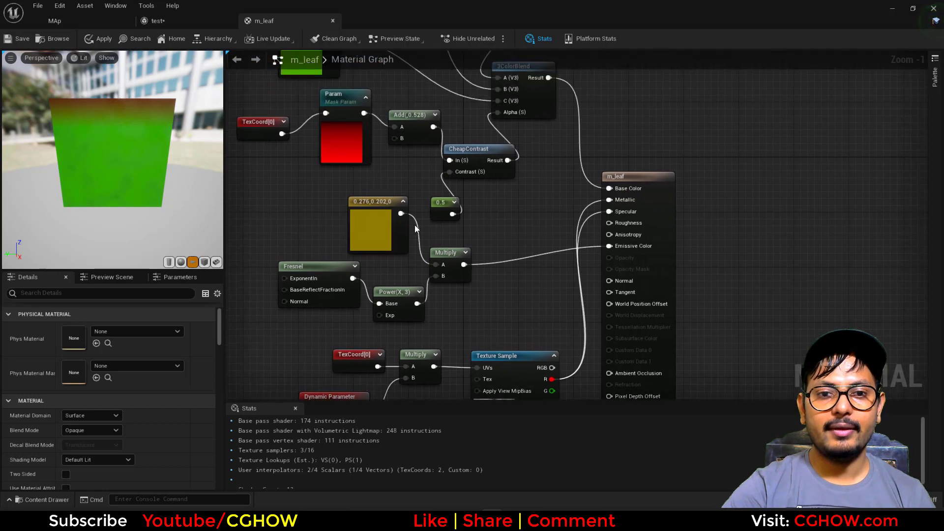
left_click(358, 214)
right_click(438, 253)
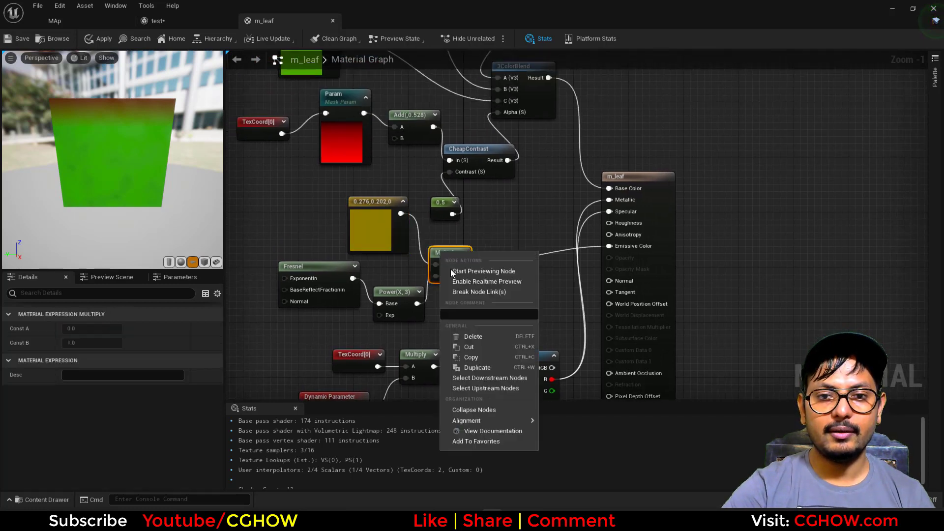
left_click(94, 23)
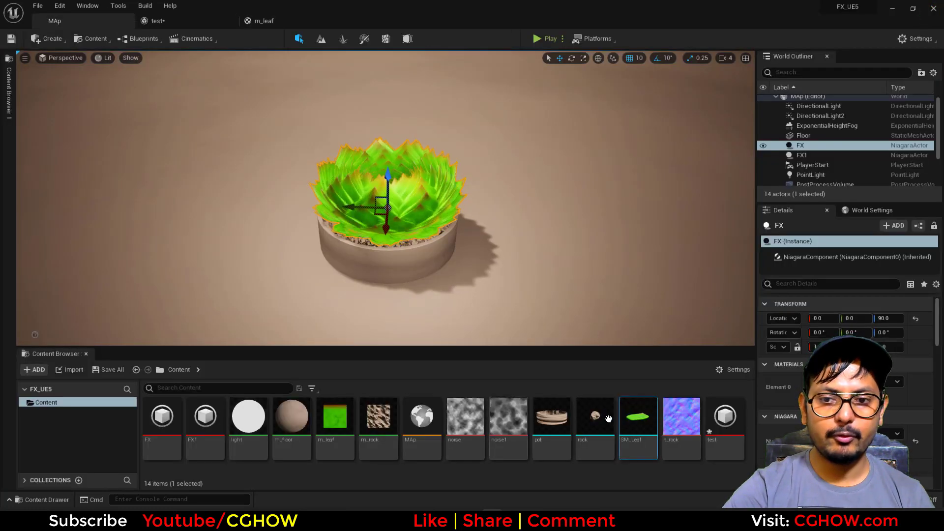
left_click(263, 20)
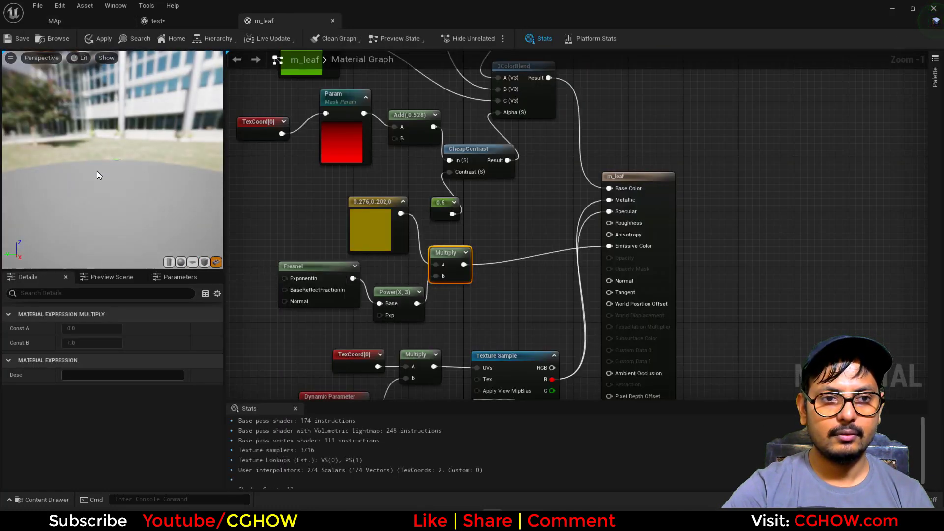
left_click_drag(99, 175, 98, 191)
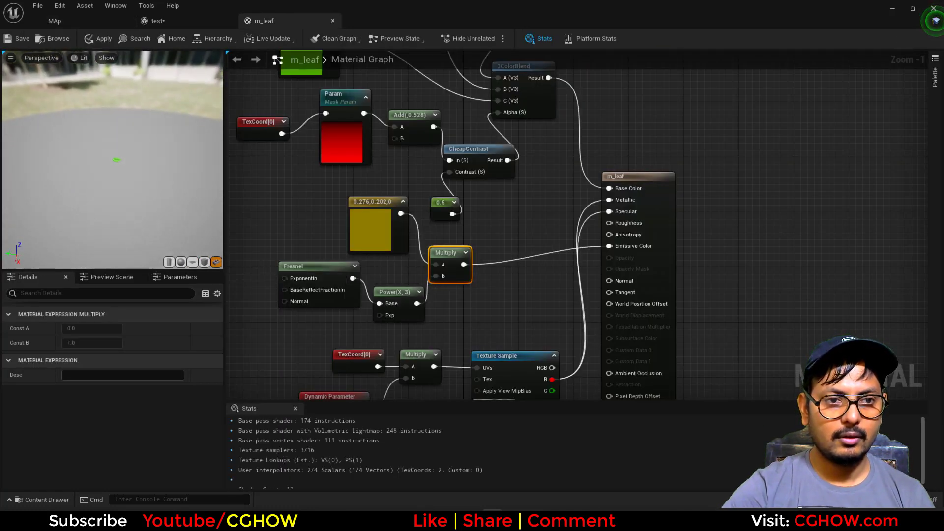
Preview the Multiply node that feeds Emissive Color on the leaf, move it slightly away from its inputs, and stop previewing it
right_click(446, 260)
left_click(497, 276)
left_click_drag(461, 255, 481, 241)
left_click_drag(153, 185, 104, 189)
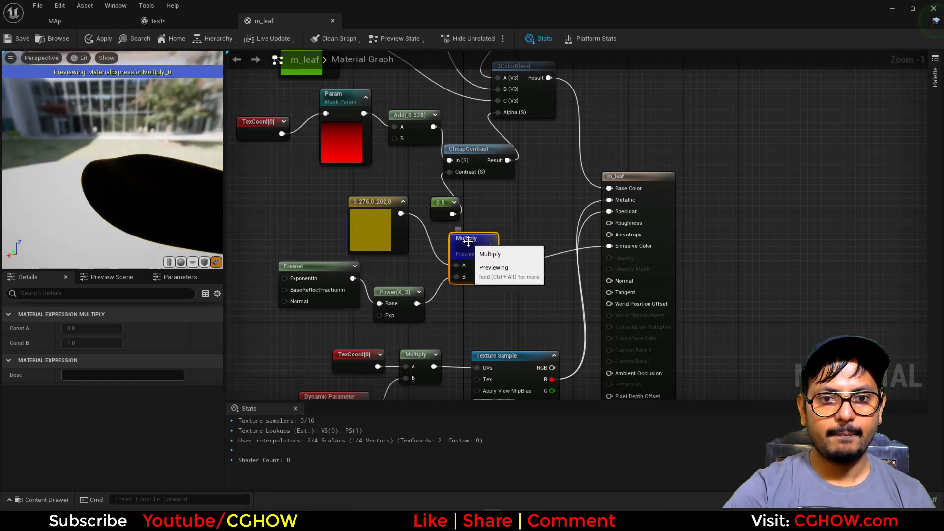
right_click(484, 240)
left_click(507, 262)
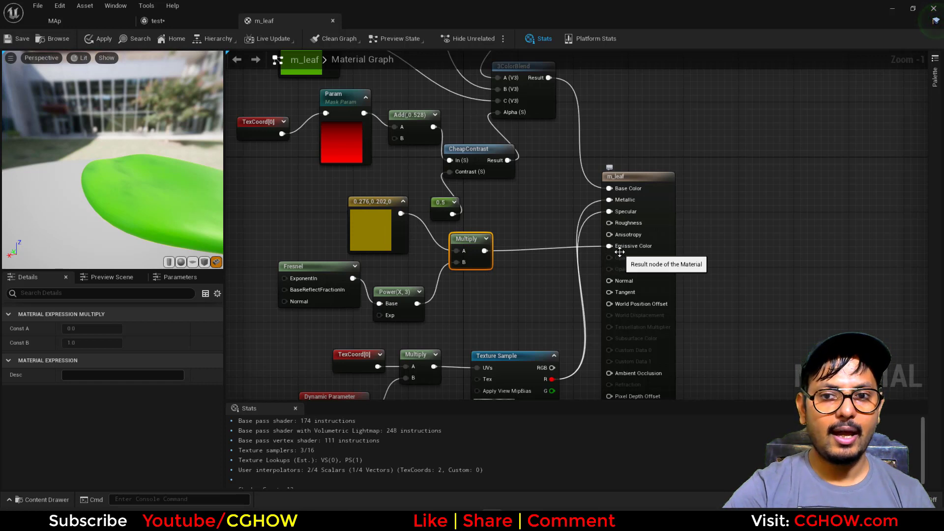
Look over the whole m_leaf graph and close the material
scroll(427, 240, "down", 1)
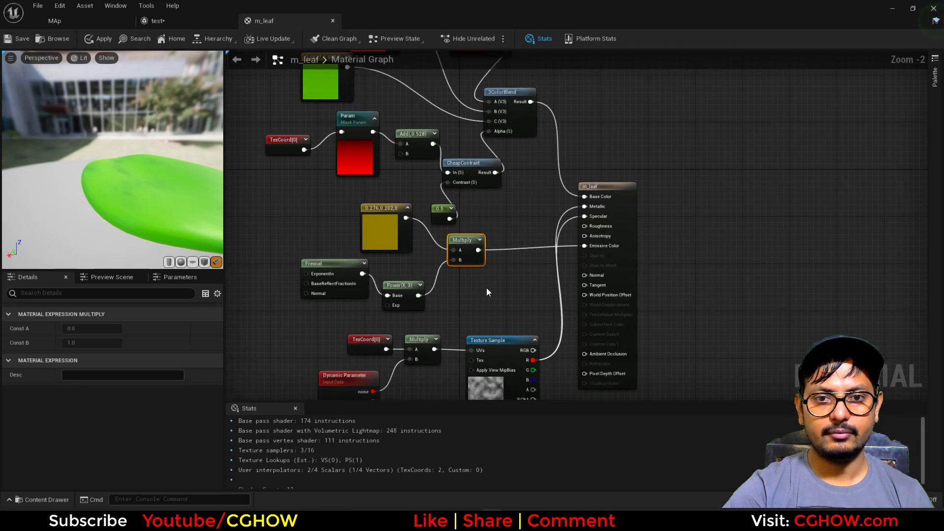
right_click_drag(471, 270, 530, 259)
scroll(526, 257, "down", 2)
right_click_drag(331, 213, 321, 182)
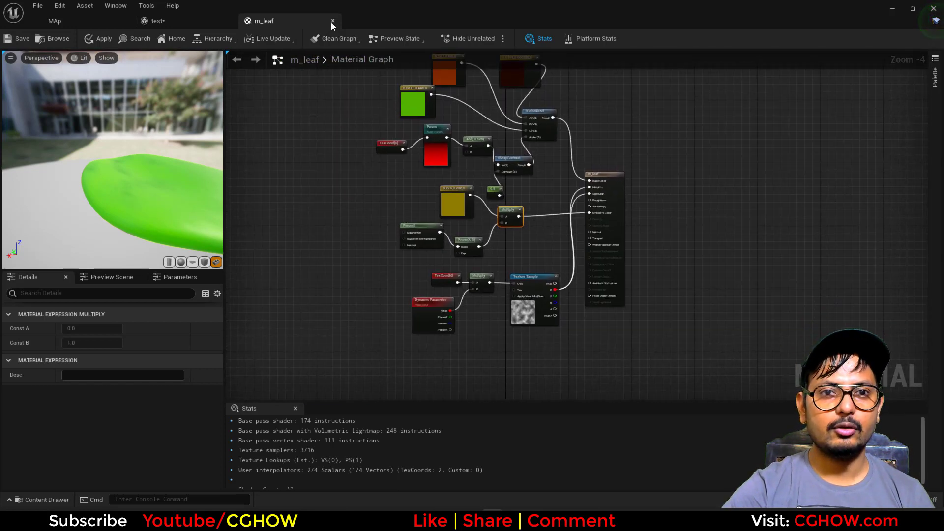
left_click(333, 21)
Replace the Fountain emitter's Sprite Renderer with a Mesh Renderer in the test system
left_click(517, 288)
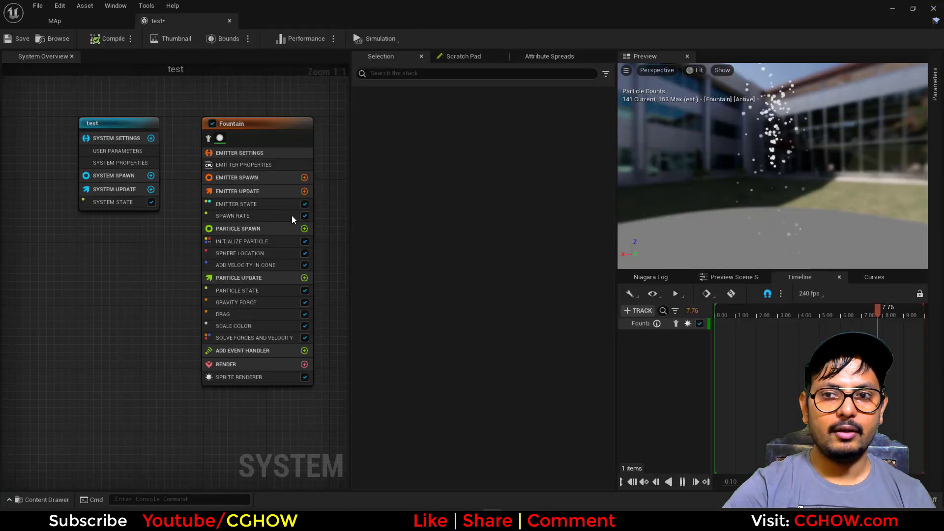
key("Delete")
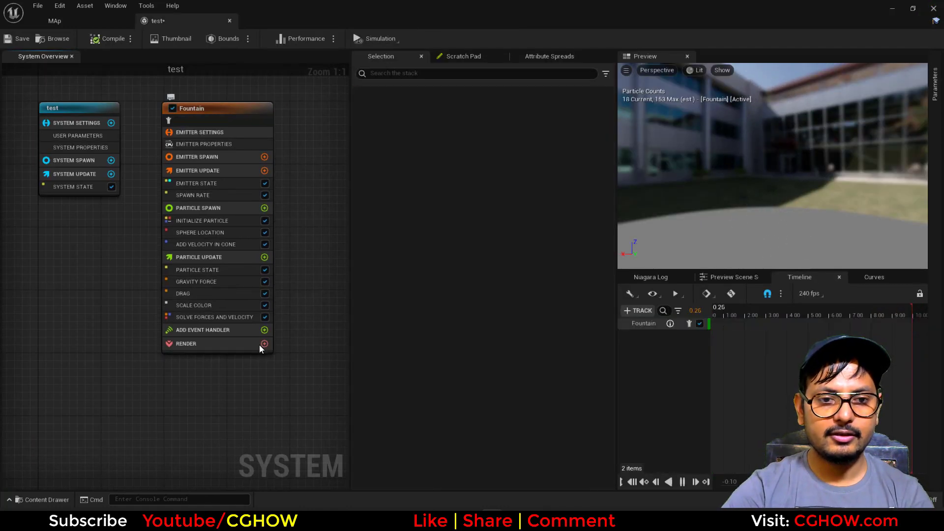
left_click(262, 346)
left_click(294, 197)
Add one entry to the Mesh Renderer's Meshes array and assign SM_Leaf to it
left_click(218, 363)
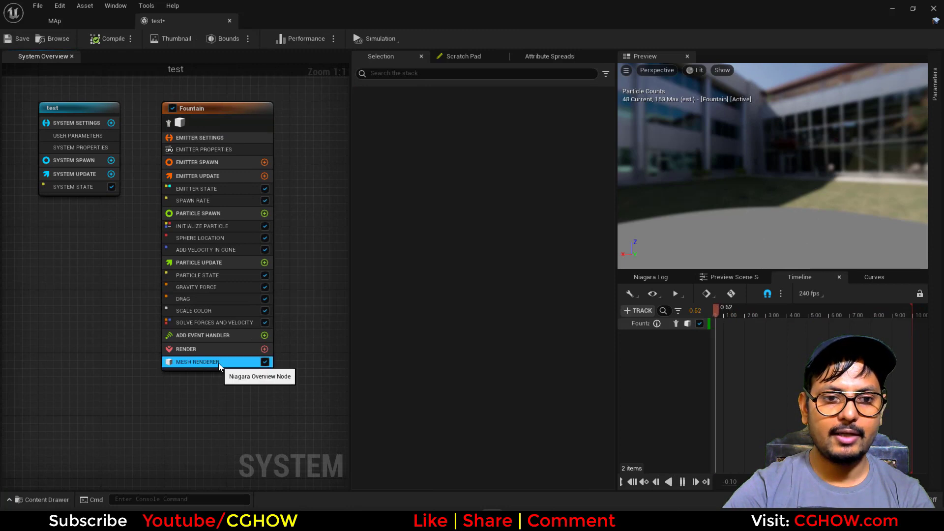
left_click(481, 169)
left_click(565, 142)
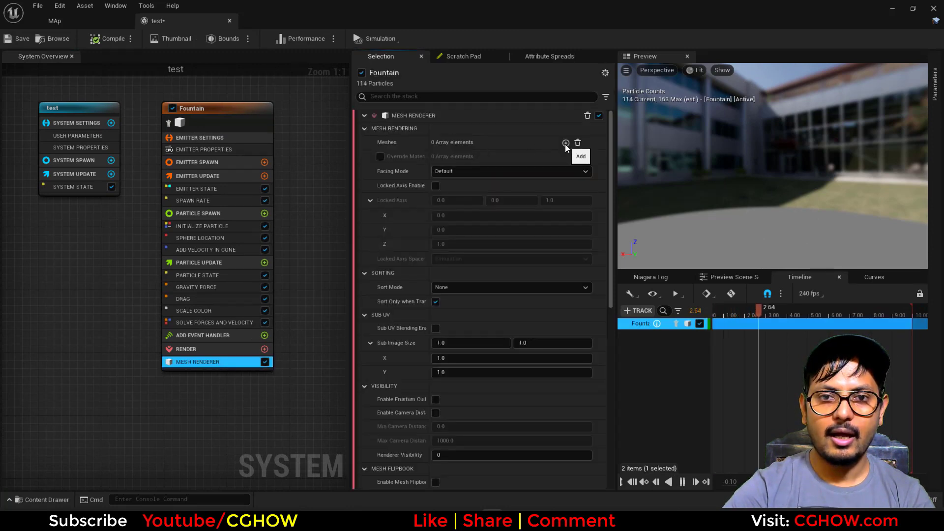
left_click(565, 143)
left_click(473, 160)
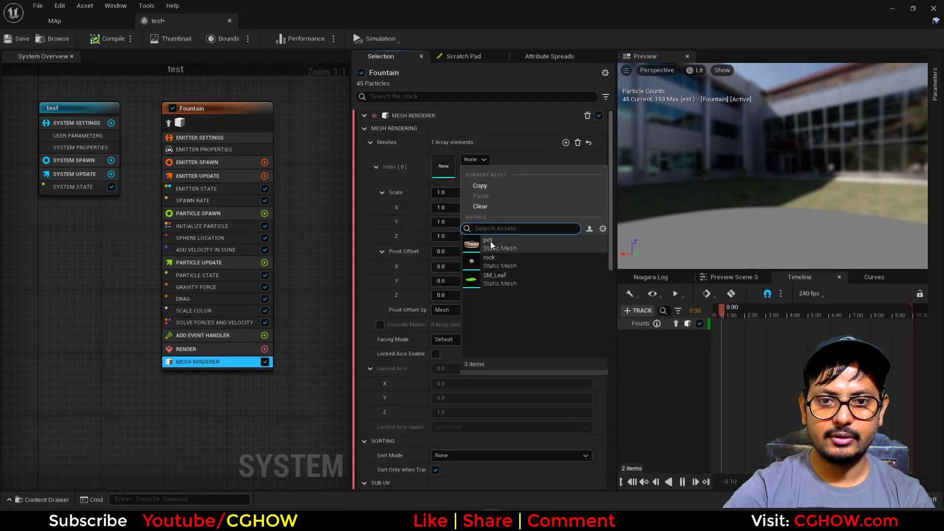
left_click(510, 277)
Delete the Scale Color, Drag, Gravity Force, Add Velocity in Cone, Sphere Location and Spawn Rate modules from the Fountain emitter
left_click(200, 312)
key("Delete")
left_click(191, 298)
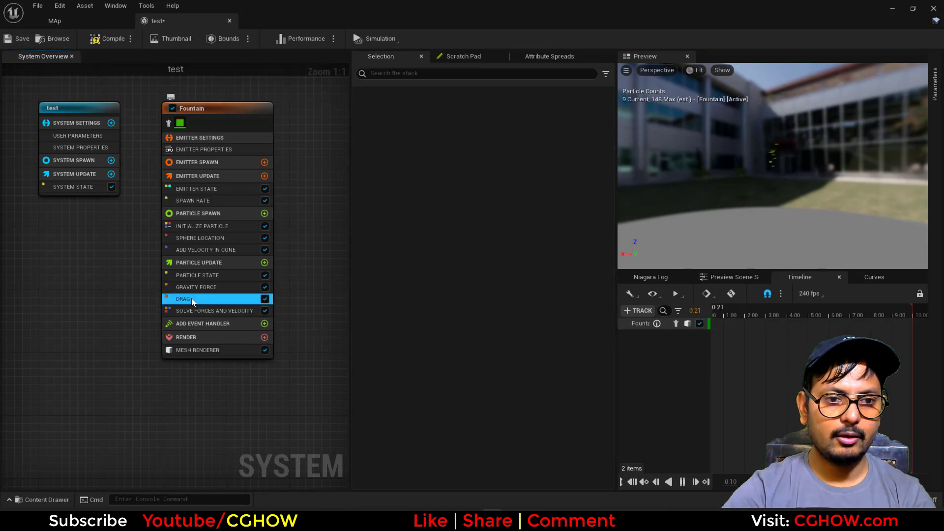
key("Delete")
left_click(197, 287)
key("Delete")
left_click(210, 249)
key("Delete")
left_click(216, 200)
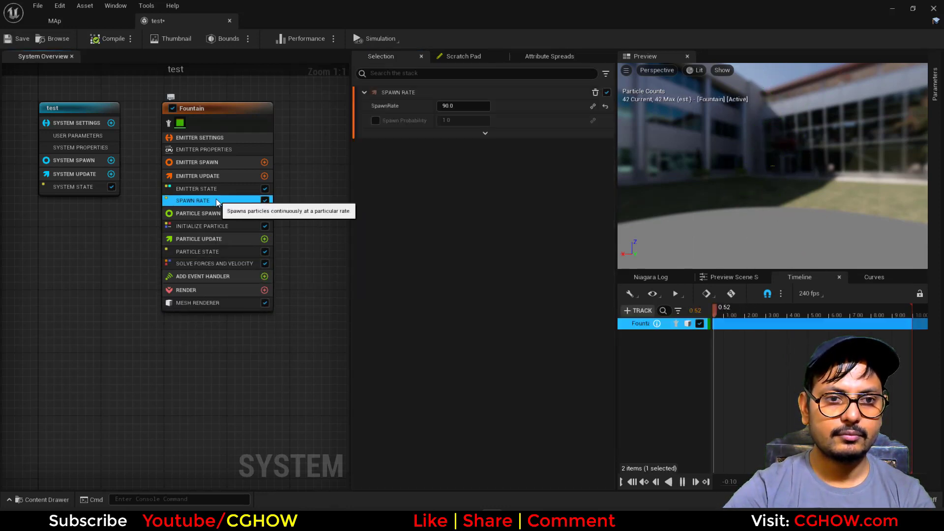
key("Delete")
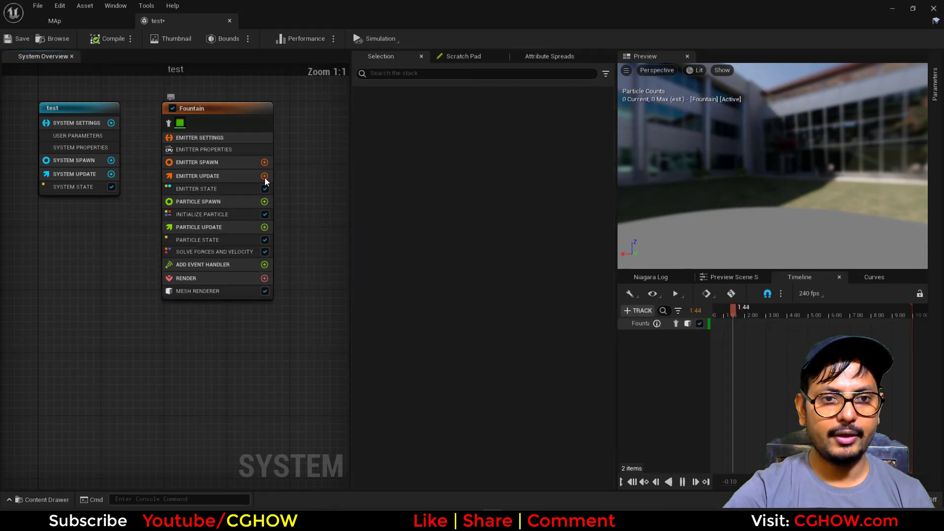
Add a Spawn Burst Instantaneous module to Emitter Update with a spawn count of 10 and bring the leaf into view
left_click(265, 176)
left_click(124, 293)
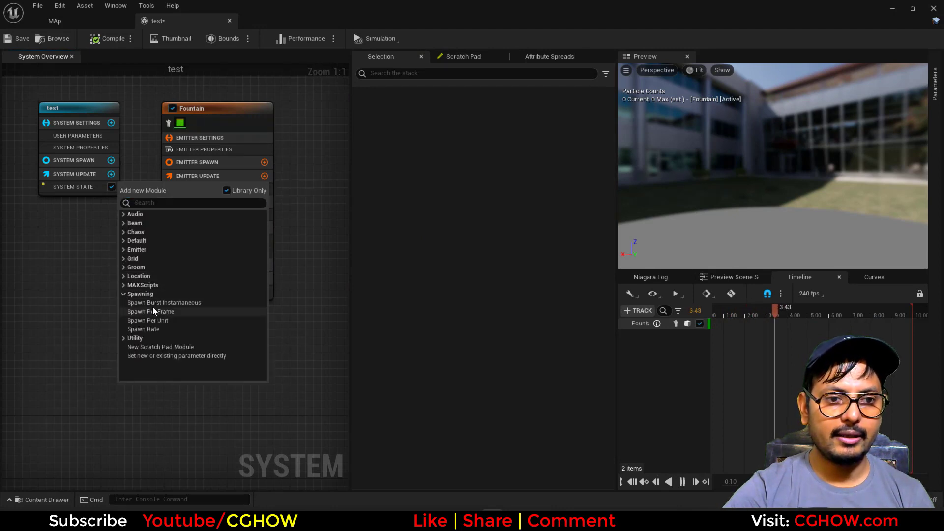
left_click(163, 302)
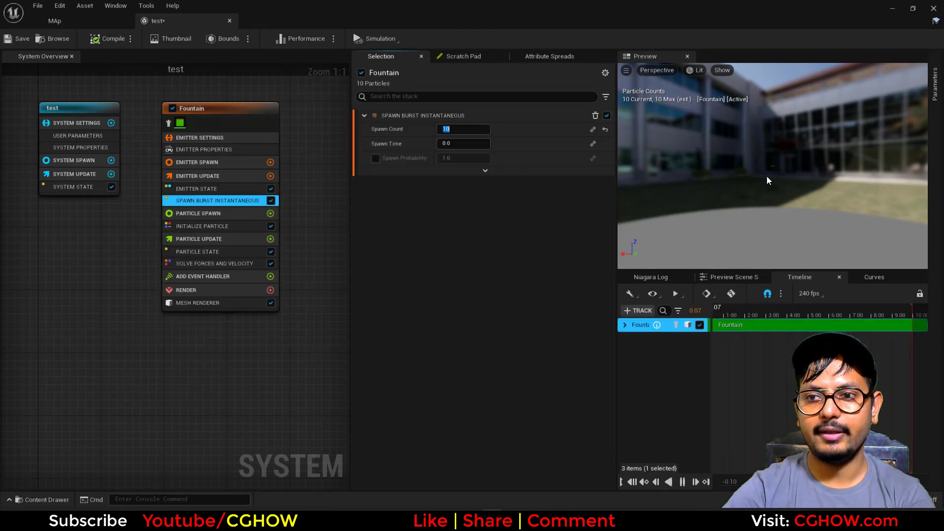
left_click_drag(768, 181, 769, 206)
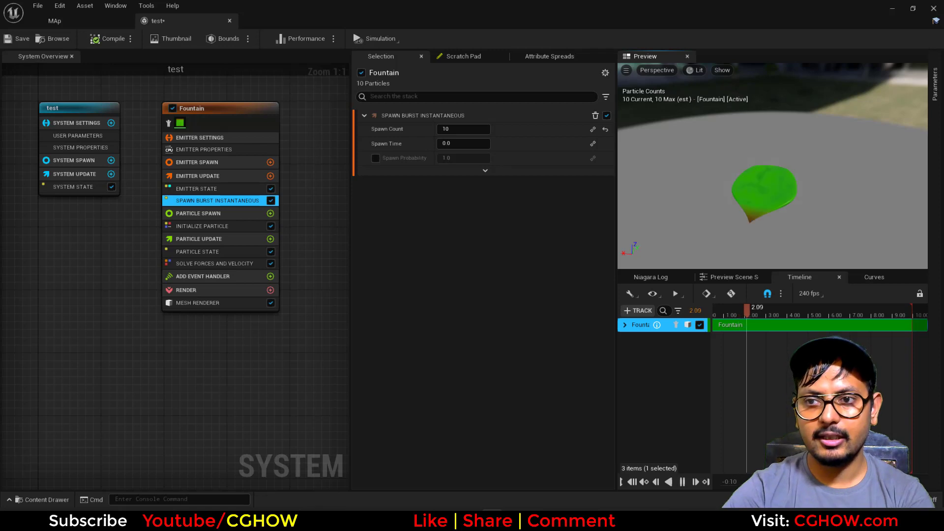
Set Initialize Particle's lifetime mode to Direct Set with a lifetime of 2, and check the loop duration in Emitter State
left_click(212, 225)
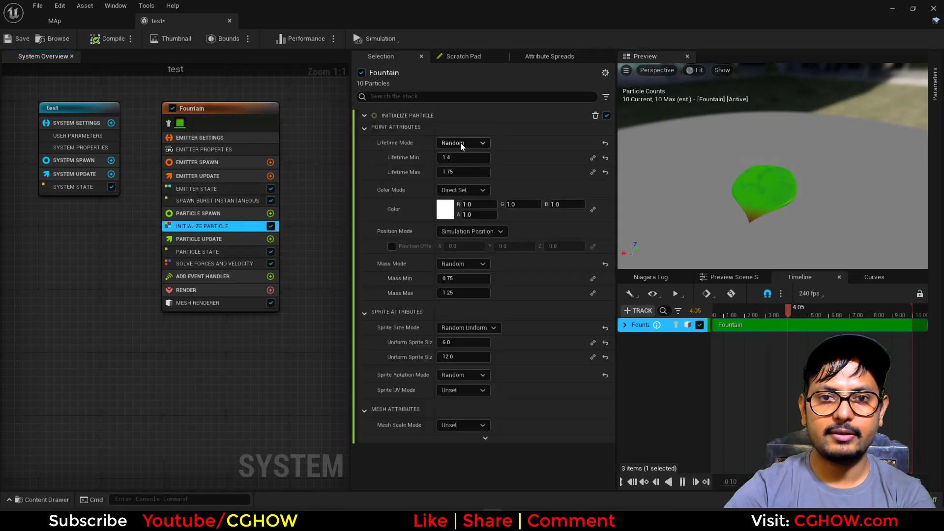
left_click_drag(462, 156, 479, 156)
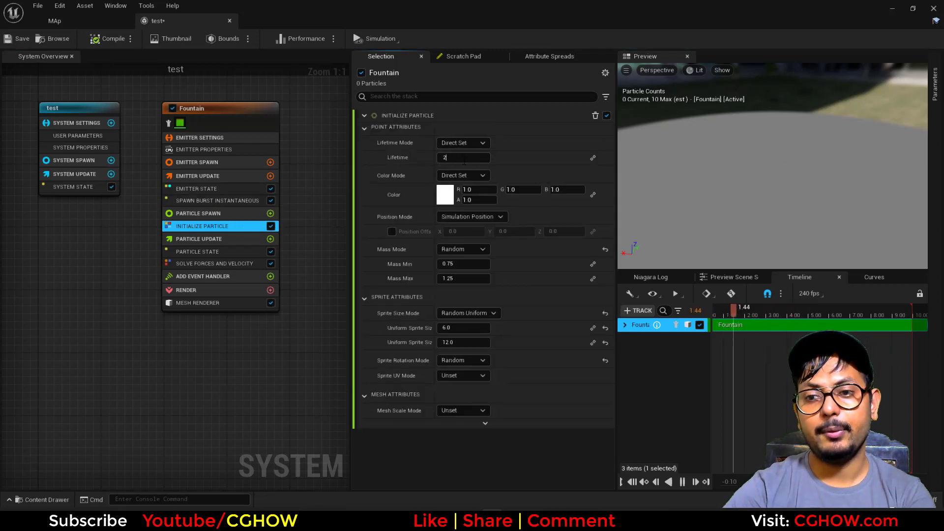
left_click(211, 191)
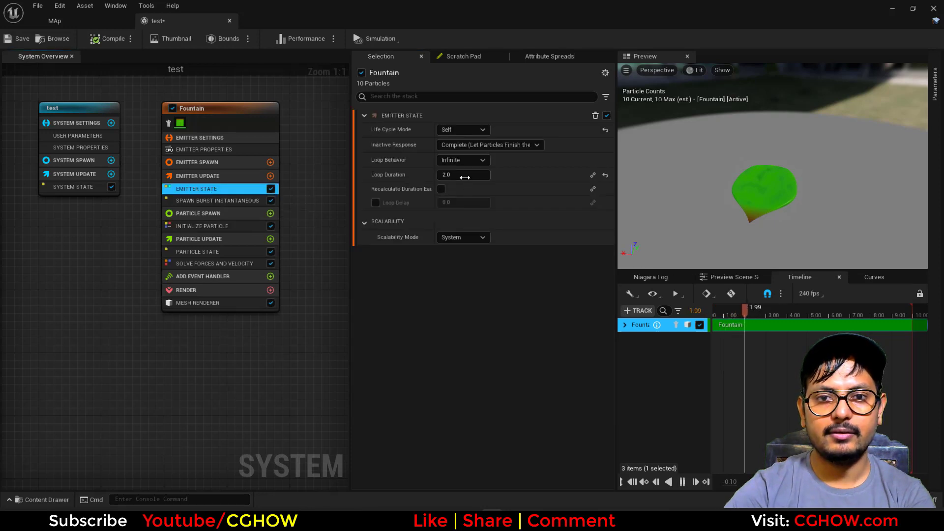
left_click(462, 175)
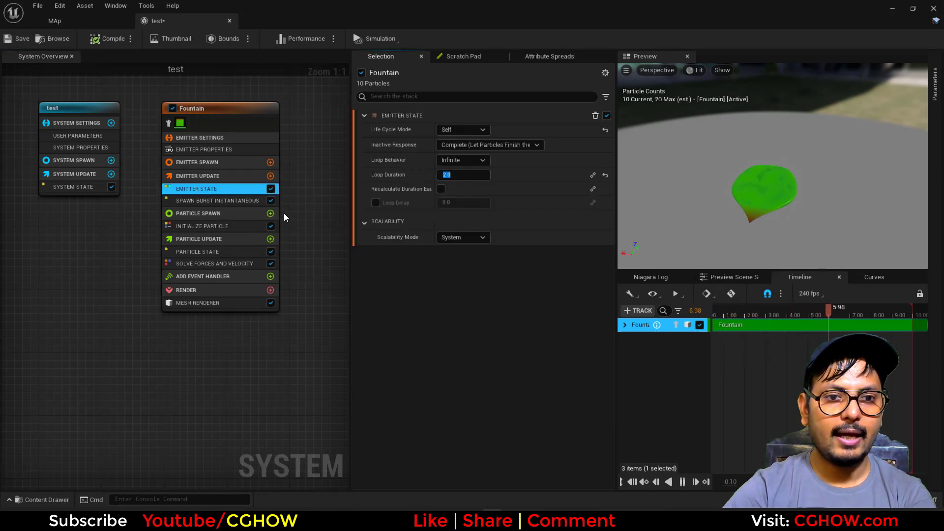
Add a Torus Location module to Particle Spawn with a handle radius of 0, and view the ring of leaves from above
left_click(270, 214)
scroll(138, 385, "down", 5)
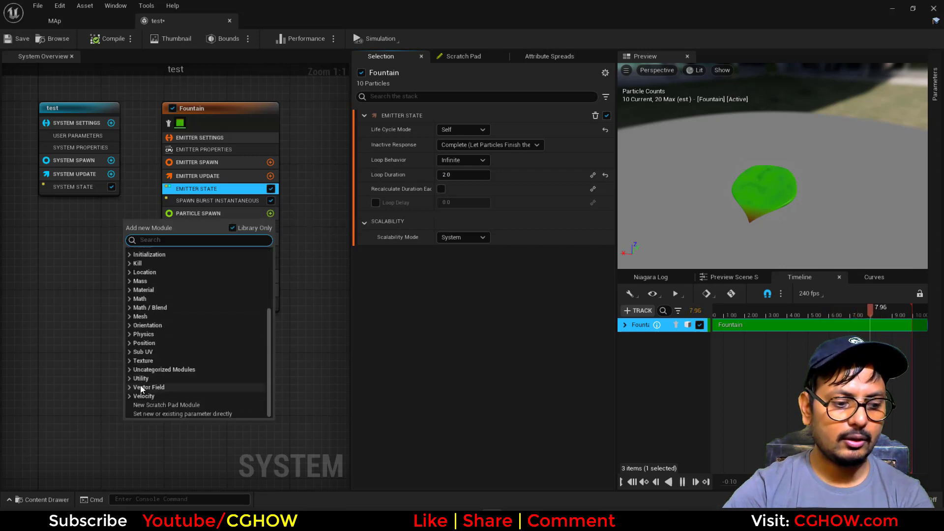
type("tor")
left_click(158, 303)
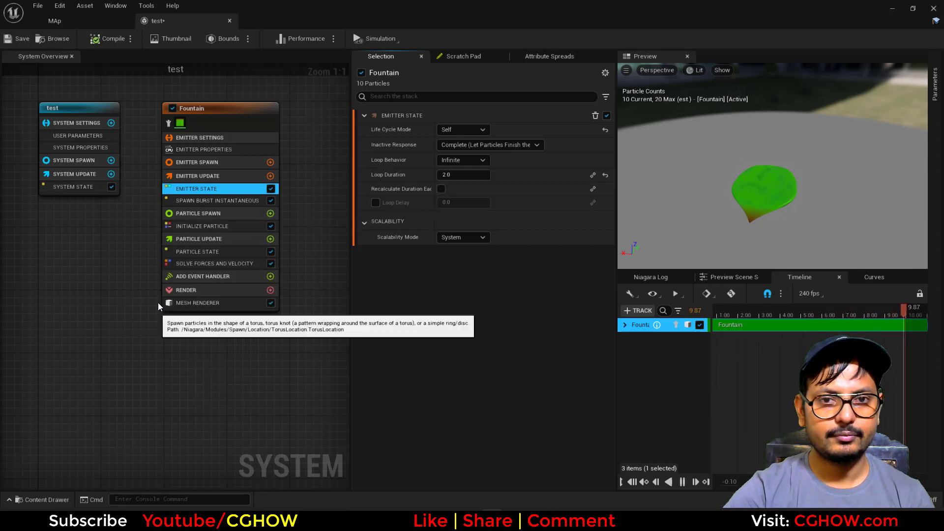
left_click_drag(459, 171, 437, 172)
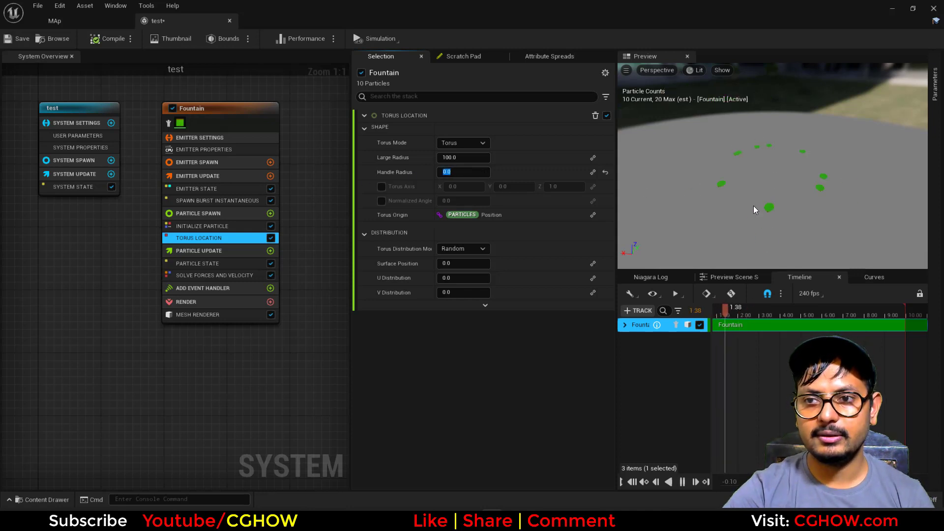
left_click_drag(753, 206, 753, 241)
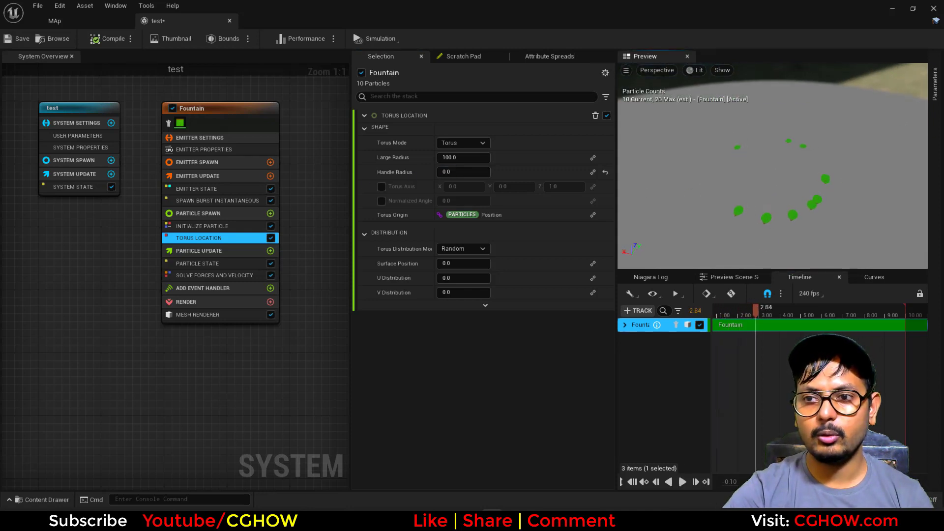
right_click_drag(762, 188, 762, 212)
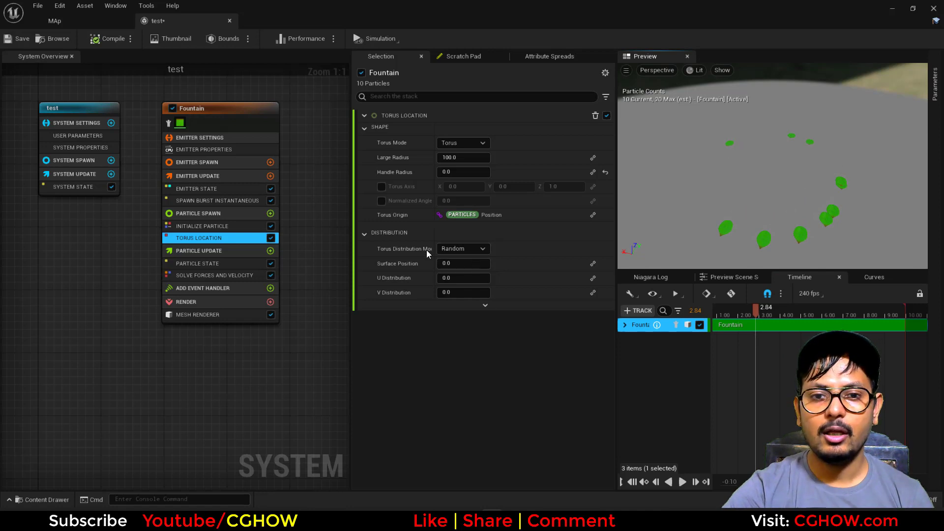
Set Torus Location's distribution mode to Direct and drive its U Position with Return Normalized Exec Index
left_click(447, 269)
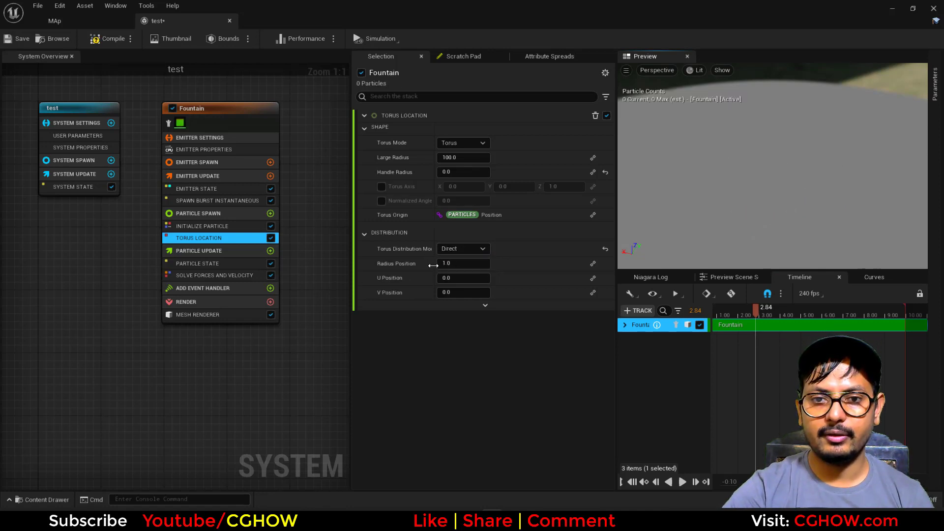
left_click(593, 277)
type("mu")
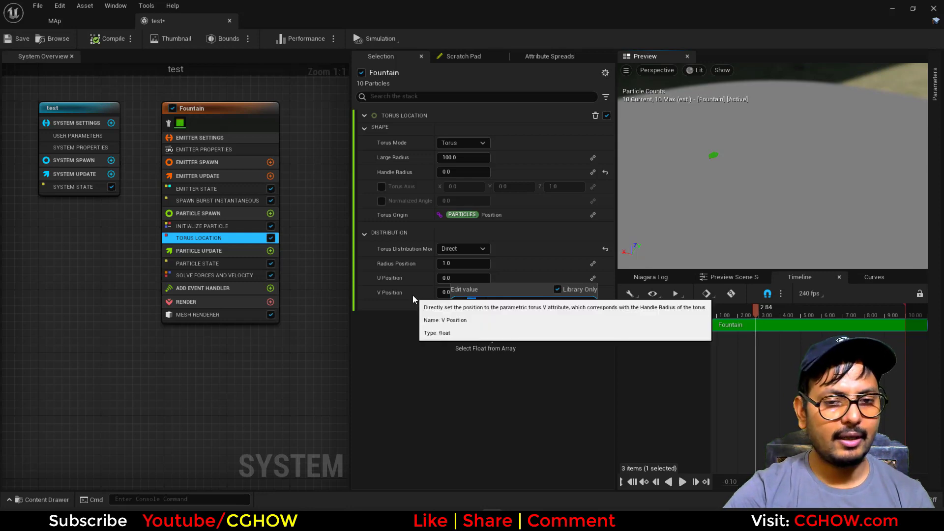
key("ctrl+a")
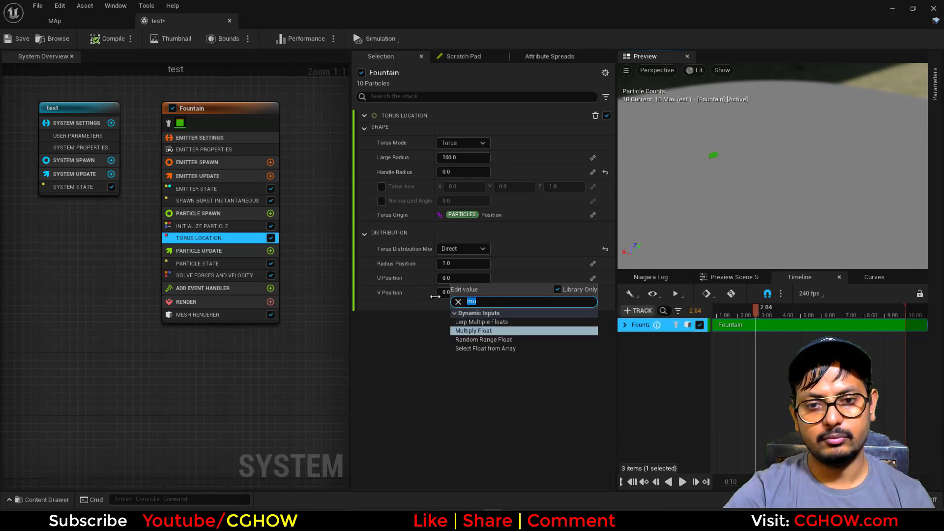
type("exe")
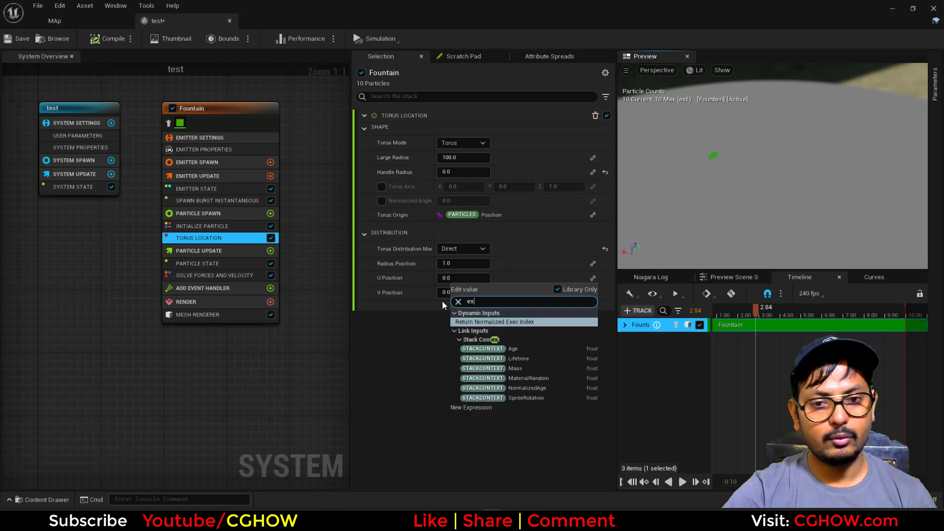
left_click(509, 325)
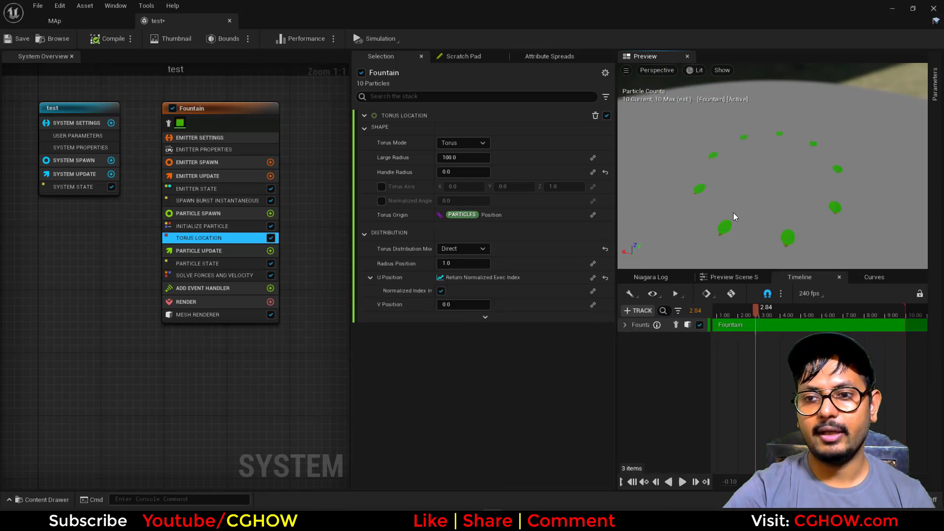
left_click_drag(733, 213, 723, 209)
Set Initialize Particle's mesh scale mode to Uniform with a scale of about 3.64
left_click(206, 226)
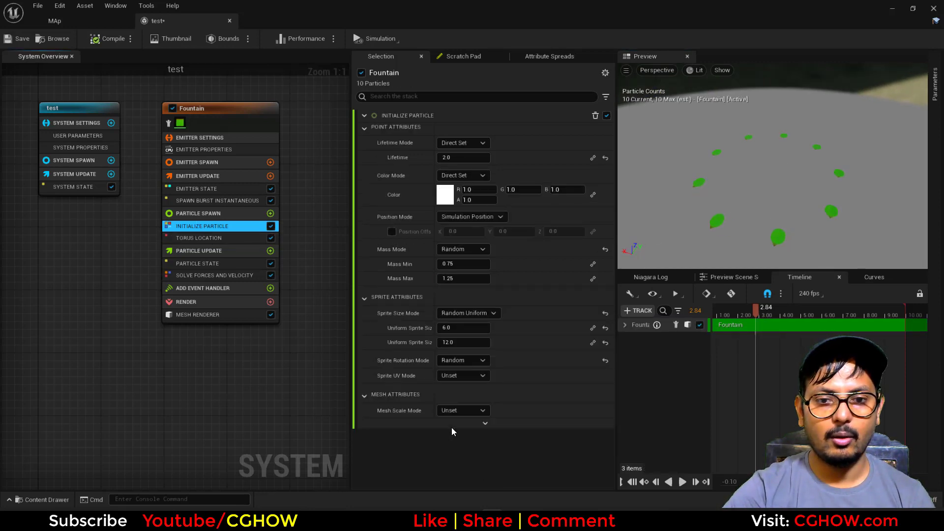
left_click(460, 431)
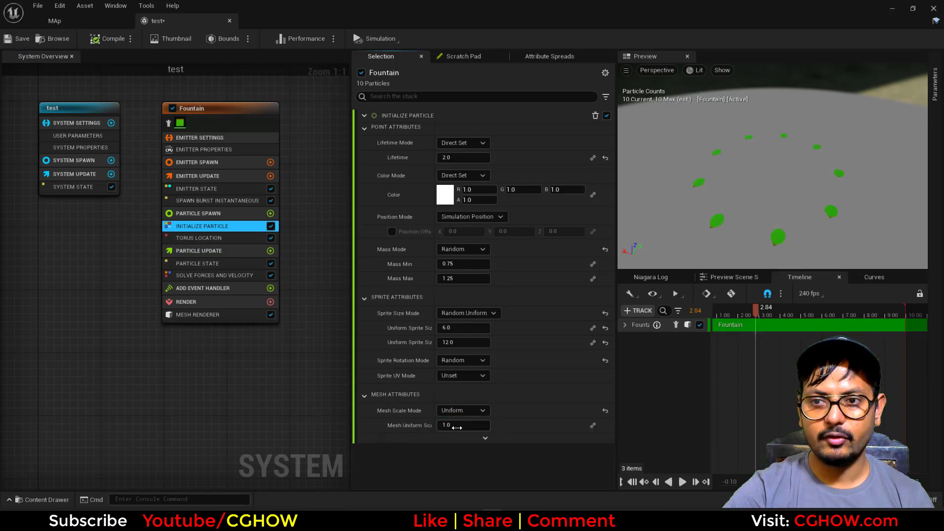
left_click_drag(462, 425, 487, 425)
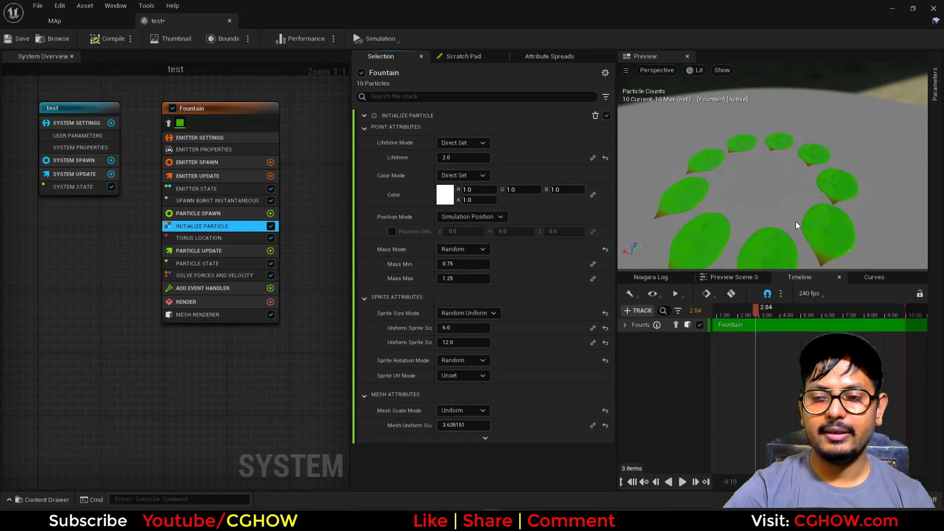
scroll(795, 221, "down", 3)
left_click_drag(778, 213, 834, 162)
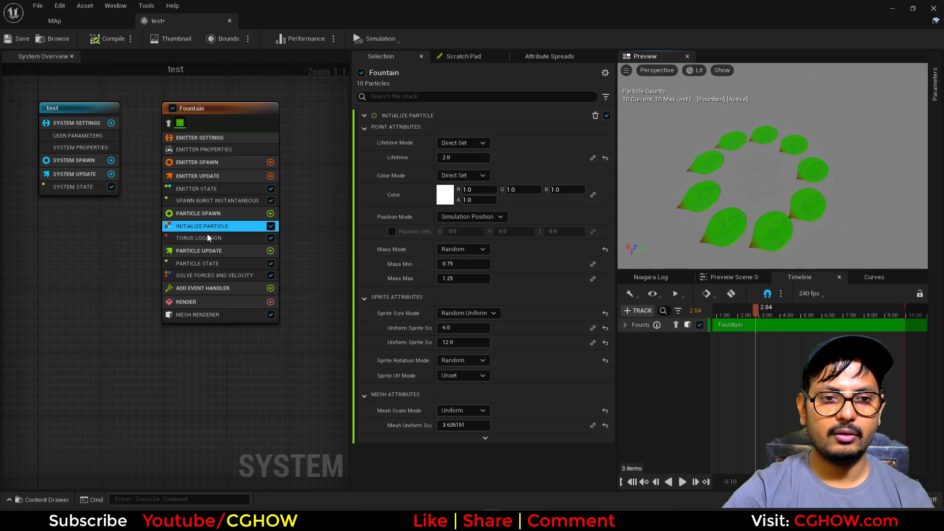
Add an Initial Mesh Orientation module after Torus Location and link its orientation vector to the torus location's TorusTangent output
left_click(233, 238)
left_click(270, 213)
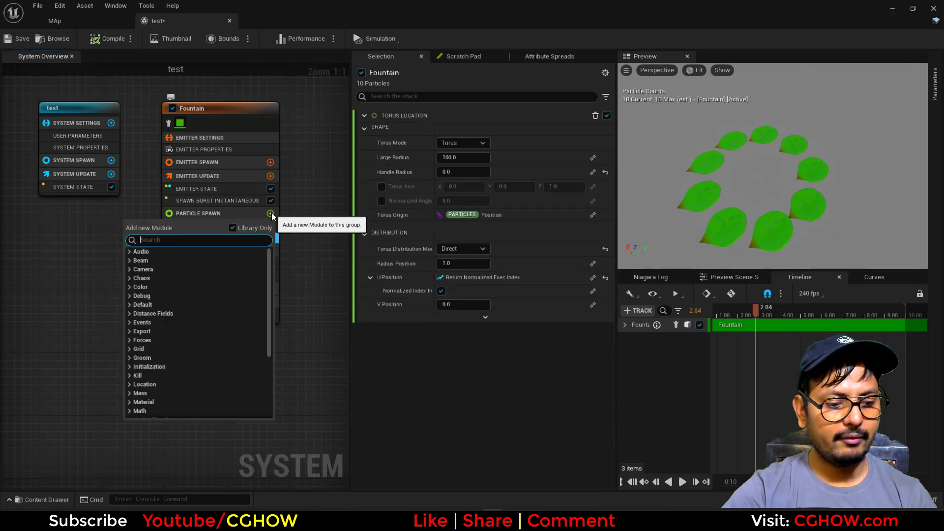
type("ini")
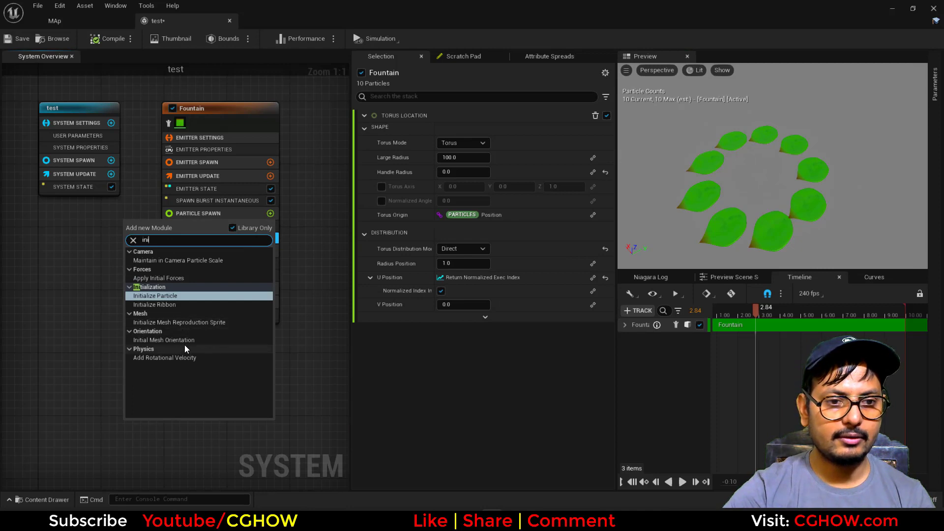
left_click(187, 342)
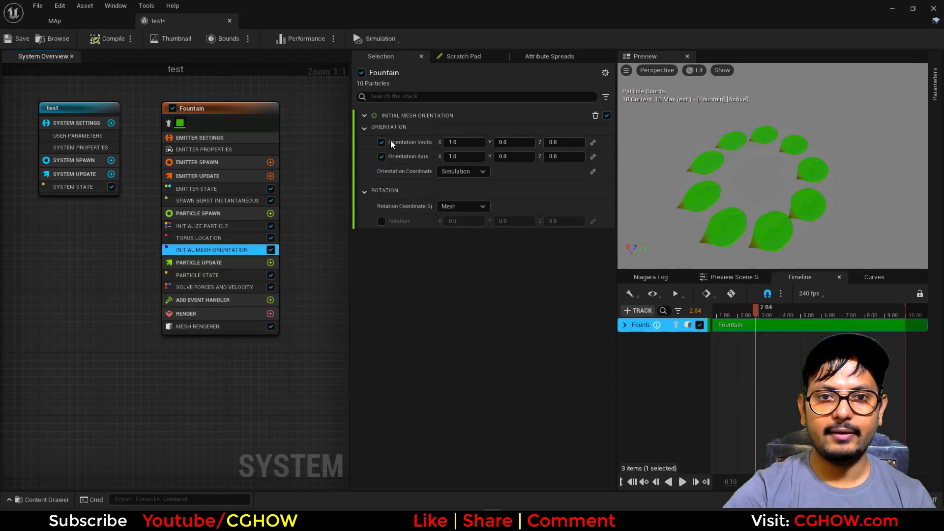
left_click(592, 143)
type("tor")
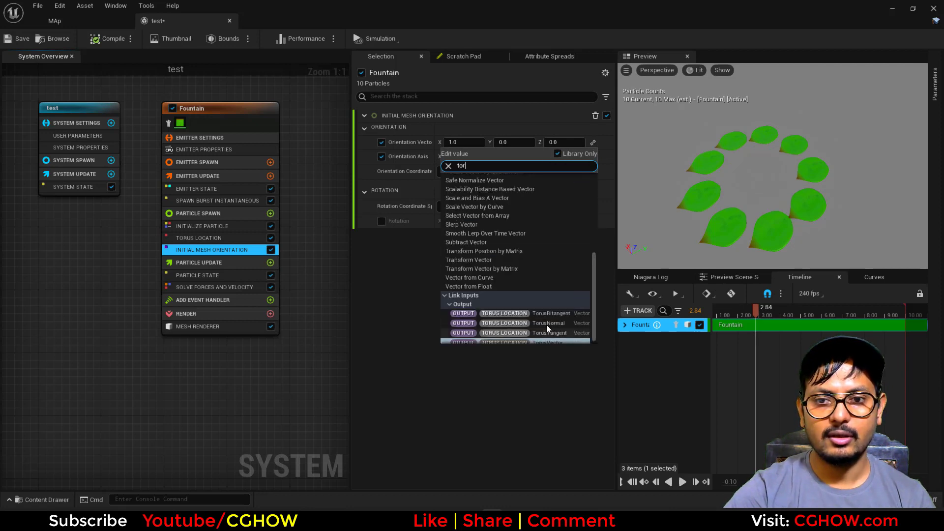
left_click(557, 333)
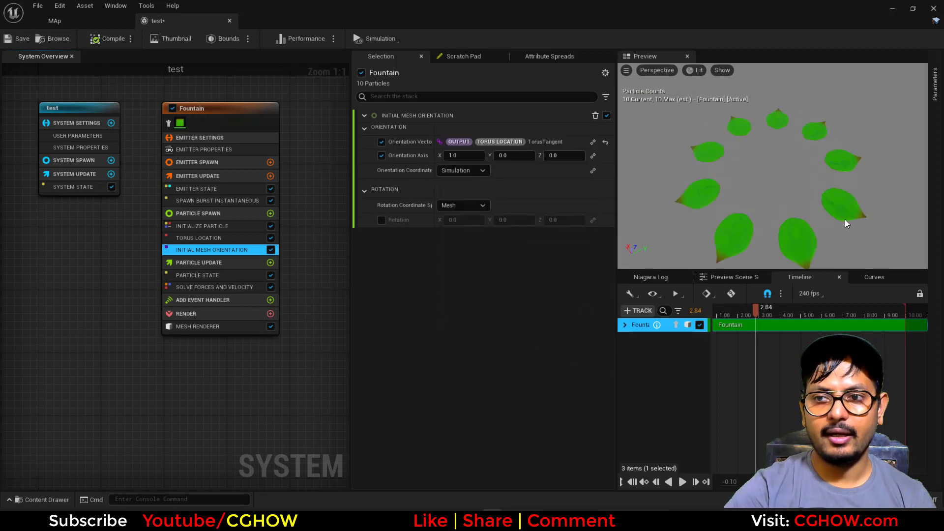
Reduce Torus Location's large radius to about 47.26 to tighten the ring of leaves
left_click(217, 238)
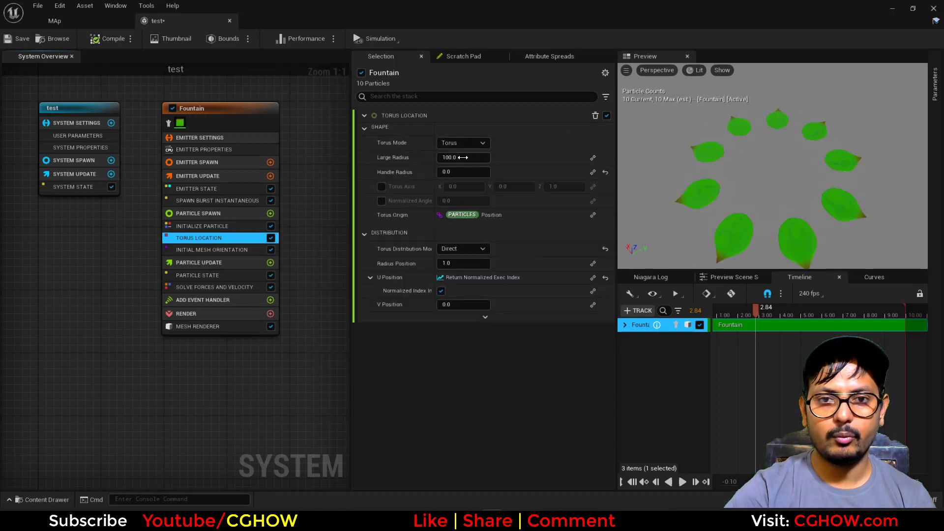
left_click_drag(480, 157, 447, 158)
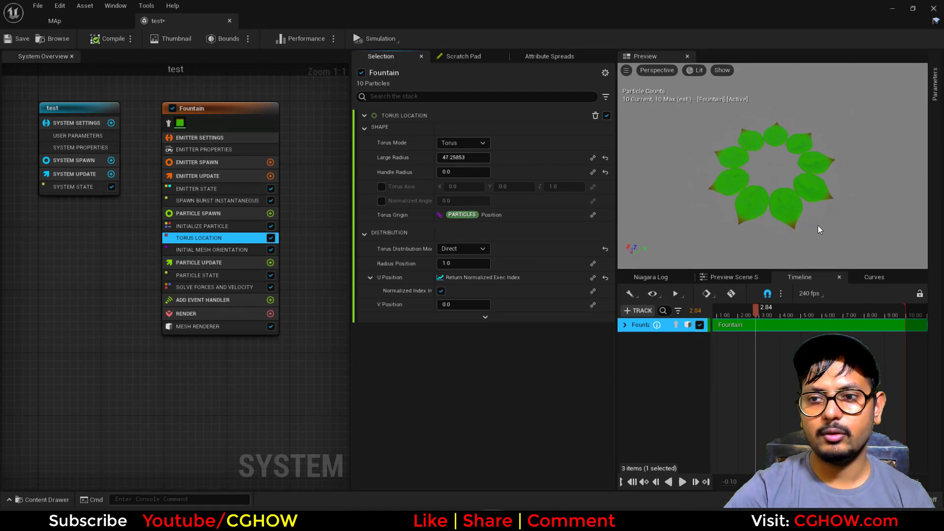
left_click_drag(818, 225, 816, 206)
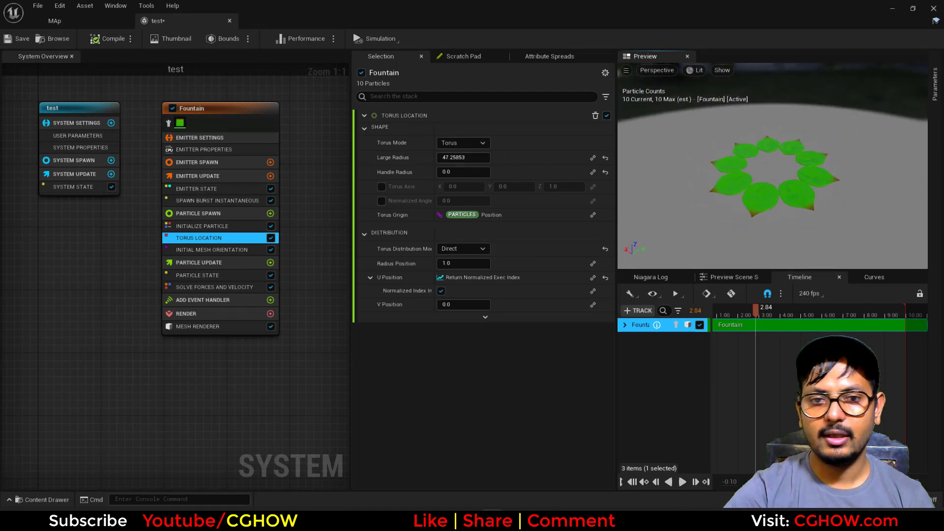
Add an Update Mesh Orientation module to Particle Update with a rotation vector X of 1 in Mesh coordinate space
left_click(271, 263)
type("upda")
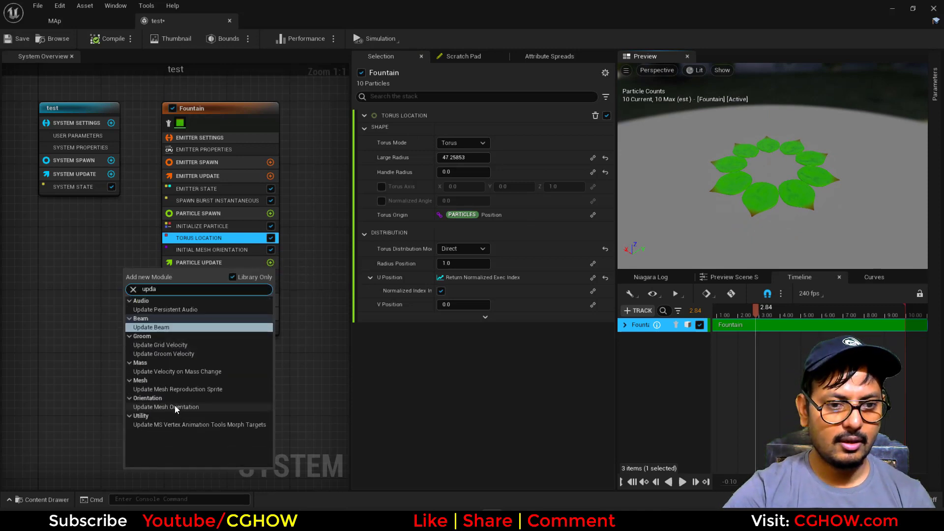
left_click(175, 406)
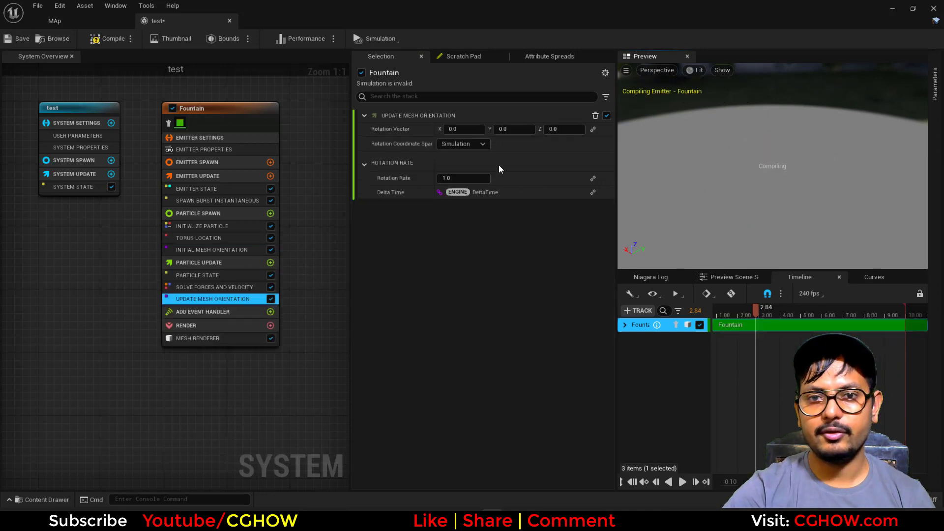
left_click(478, 136)
type("1")
key("Return")
left_click(462, 144)
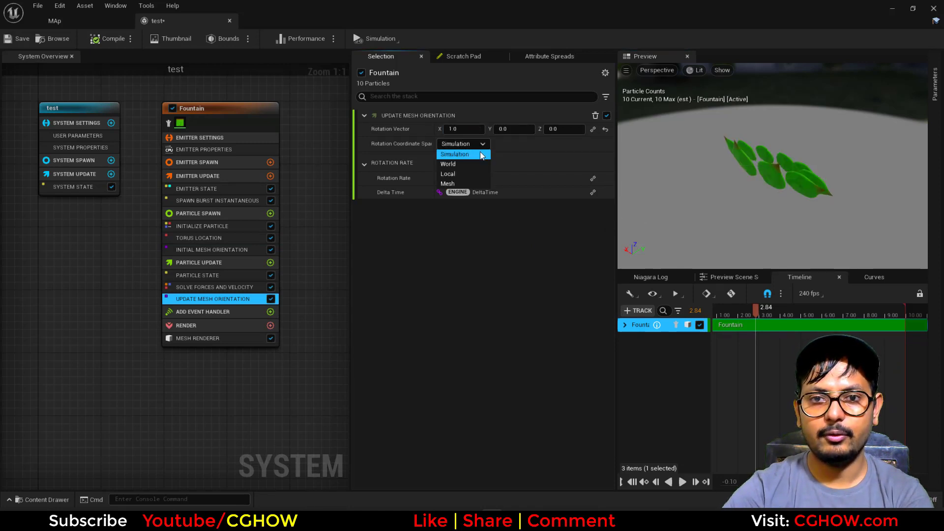
left_click(460, 184)
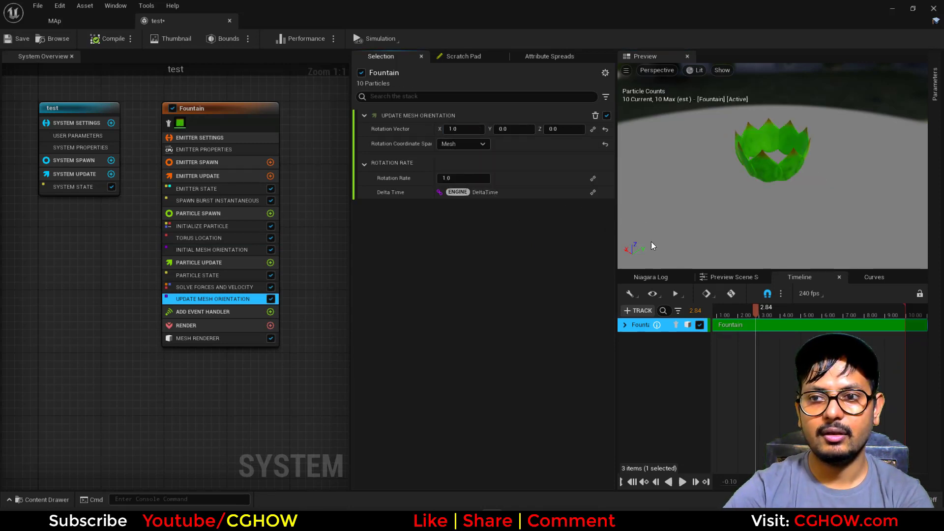
Play the simulation, setting Update Mesh Orientation's rotation rate to 0.2 and Initialize Particle's lifetime to 5
left_click(682, 482)
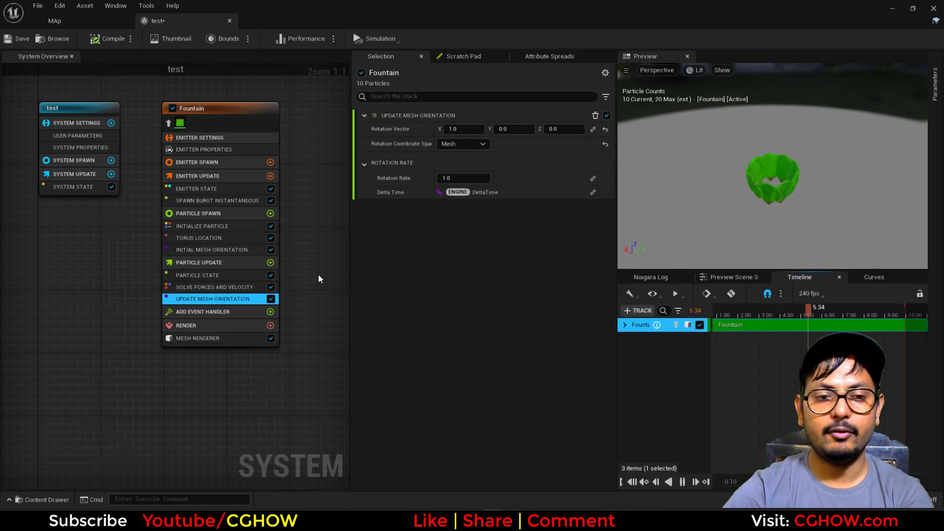
left_click(445, 182)
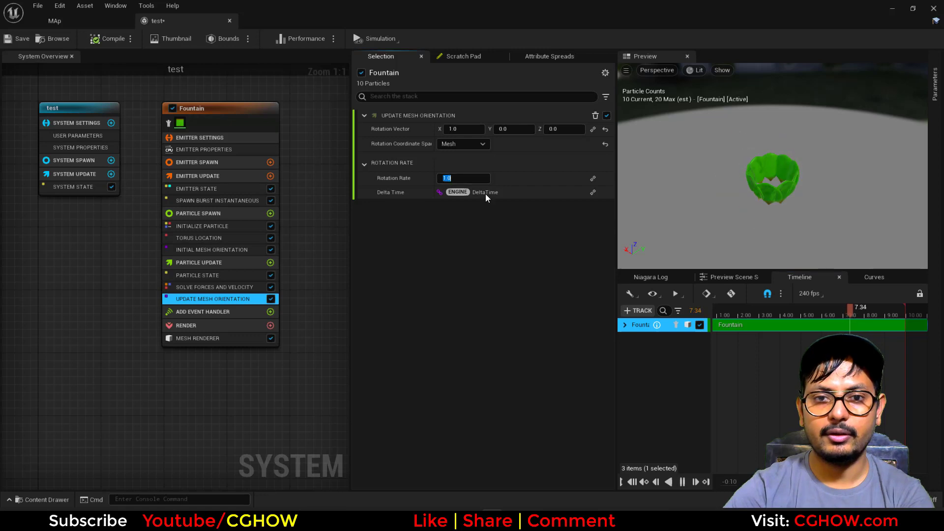
type("0.2")
key("Return")
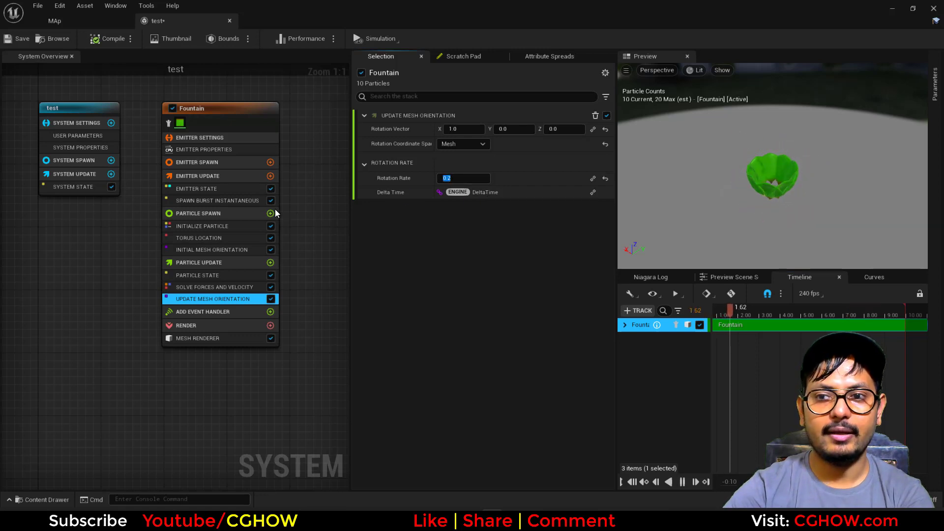
left_click(216, 225)
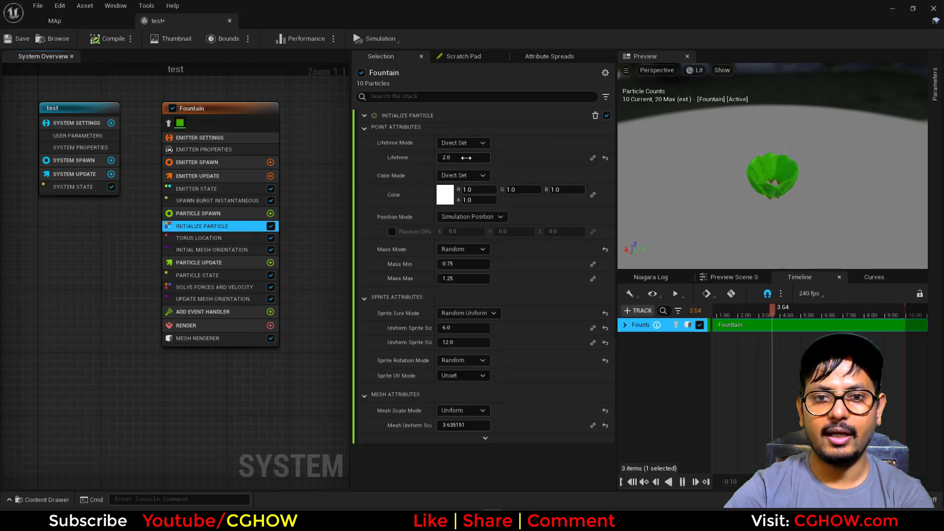
left_click(466, 157)
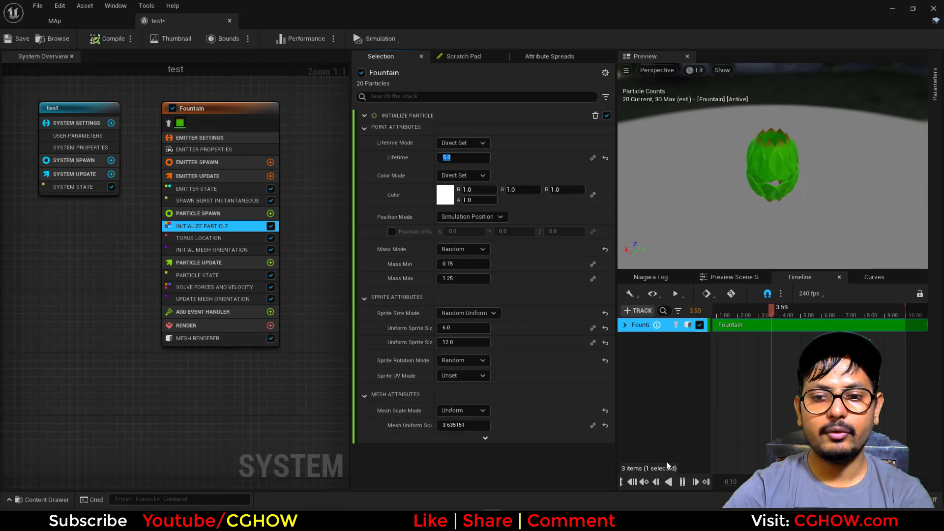
Disable the Update Mesh Orientation module and enable Initial Mesh Orientation's rotation with X at about -0.36
left_click(270, 299)
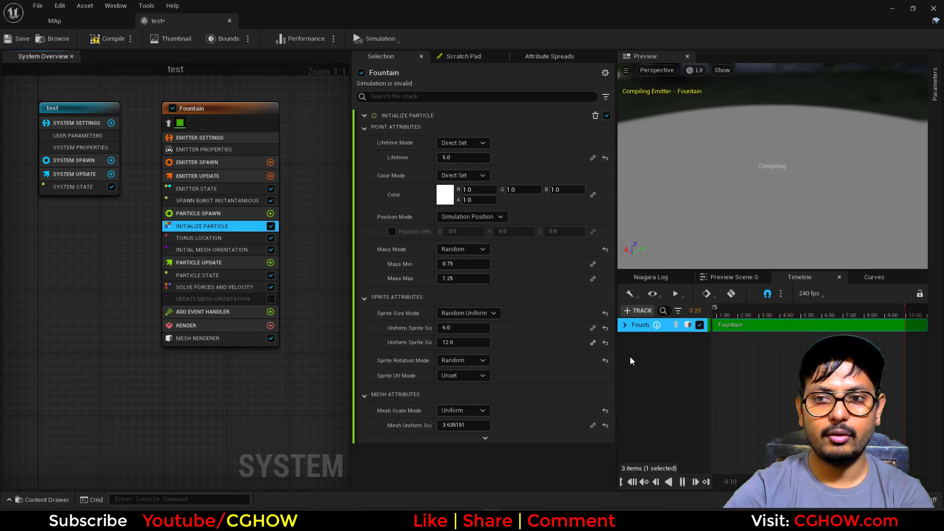
left_click_drag(800, 306, 732, 304)
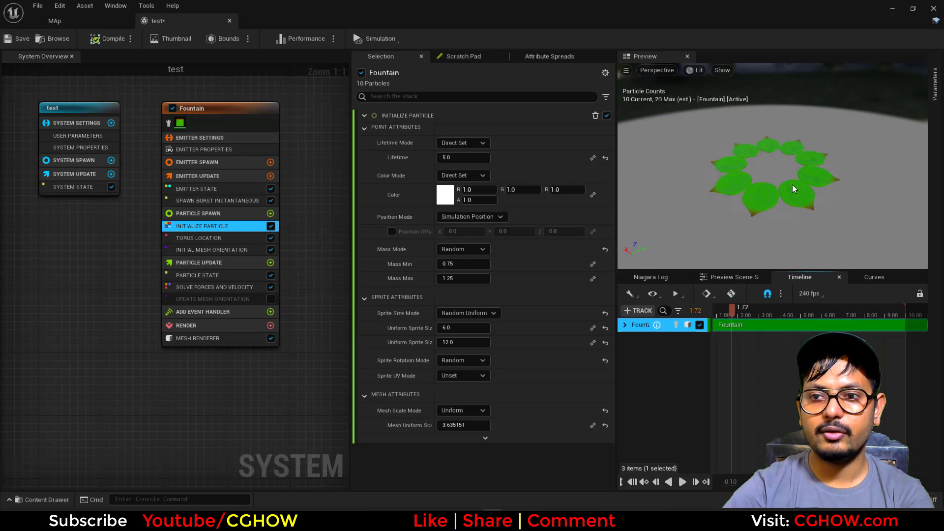
left_click(197, 250)
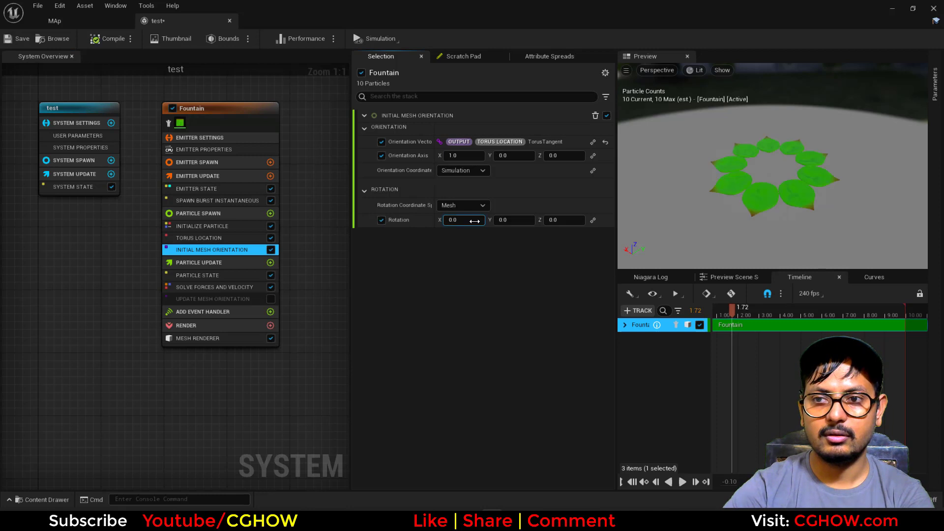
left_click_drag(475, 221, 433, 221)
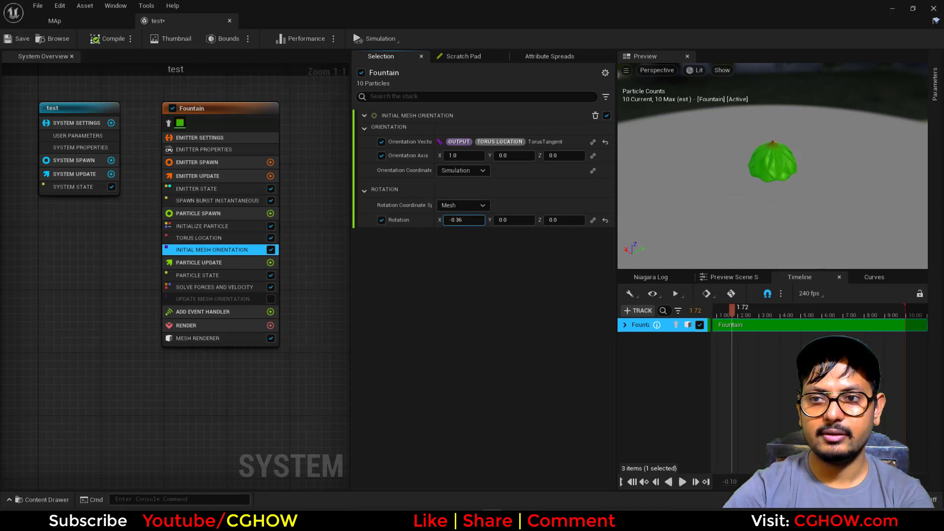
Re-enable Update Mesh Orientation and play the simulation with Emitter State's loop duration set to 0.1
left_click(270, 299)
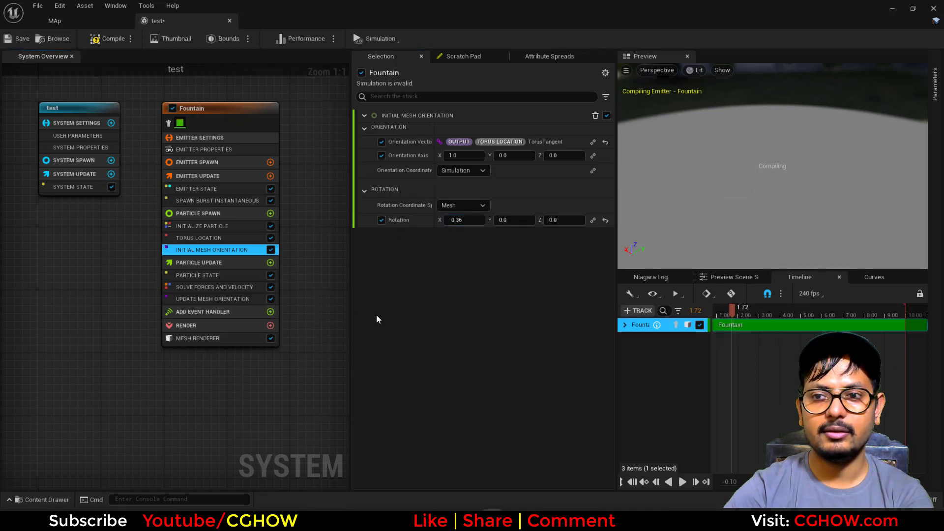
left_click(682, 482)
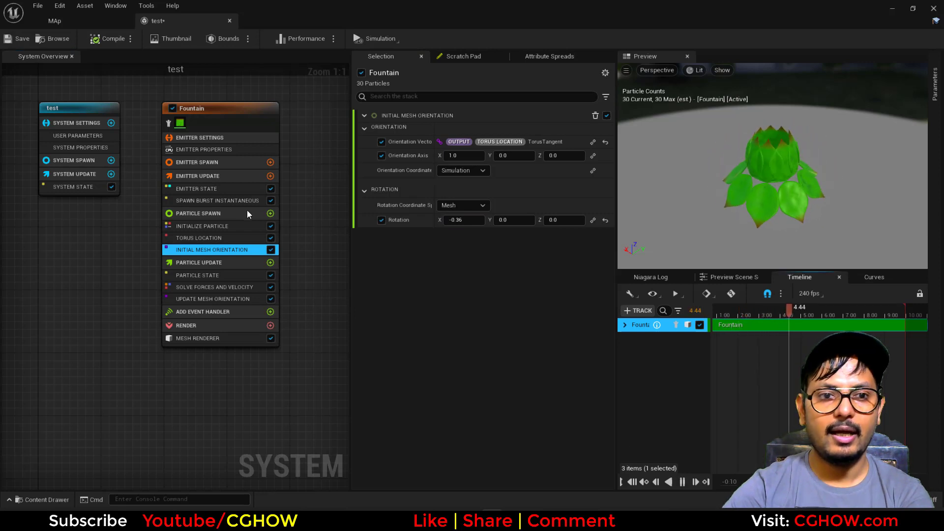
left_click(212, 189)
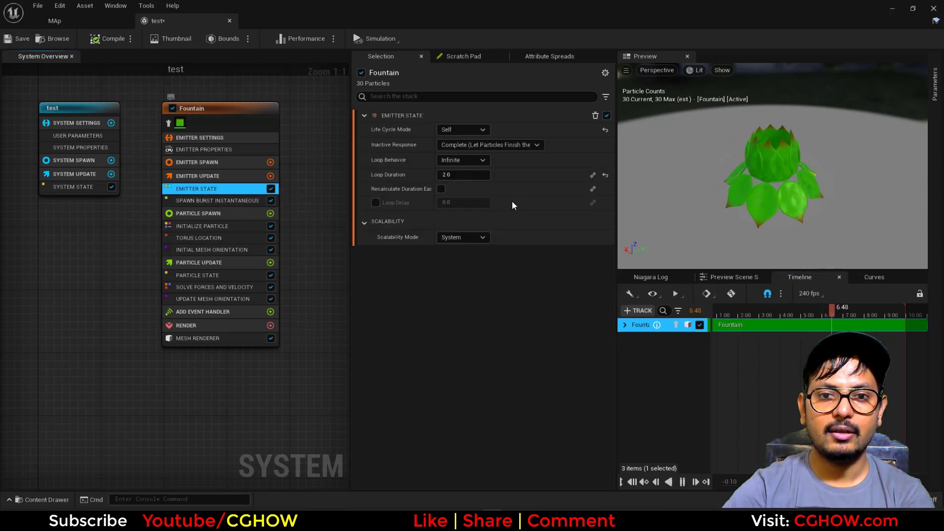
left_click(442, 175)
type("1")
key("Return")
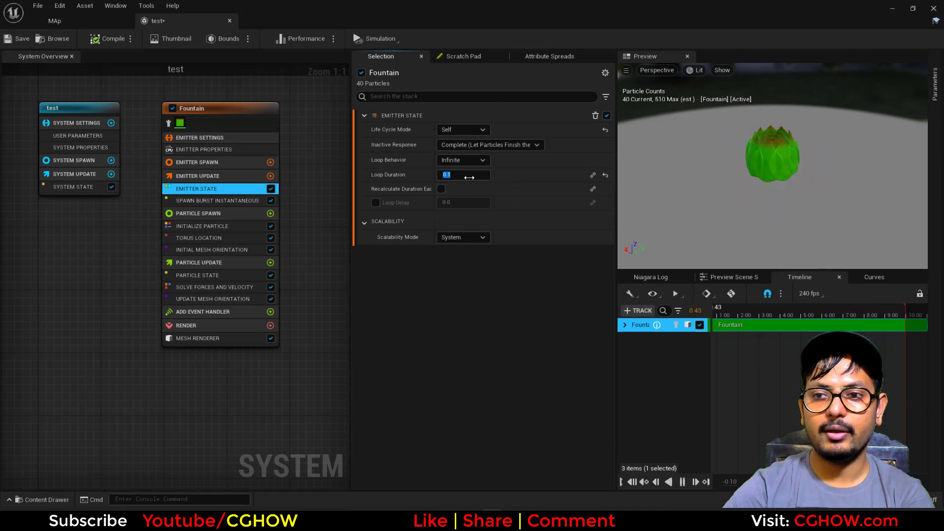
left_click_drag(780, 179, 813, 135)
left_click_drag(786, 192, 769, 149)
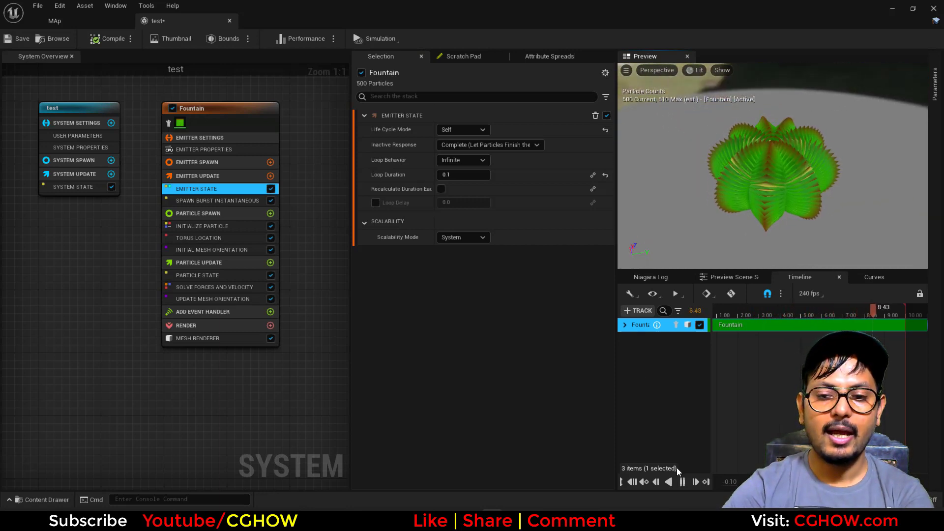
left_click(682, 482)
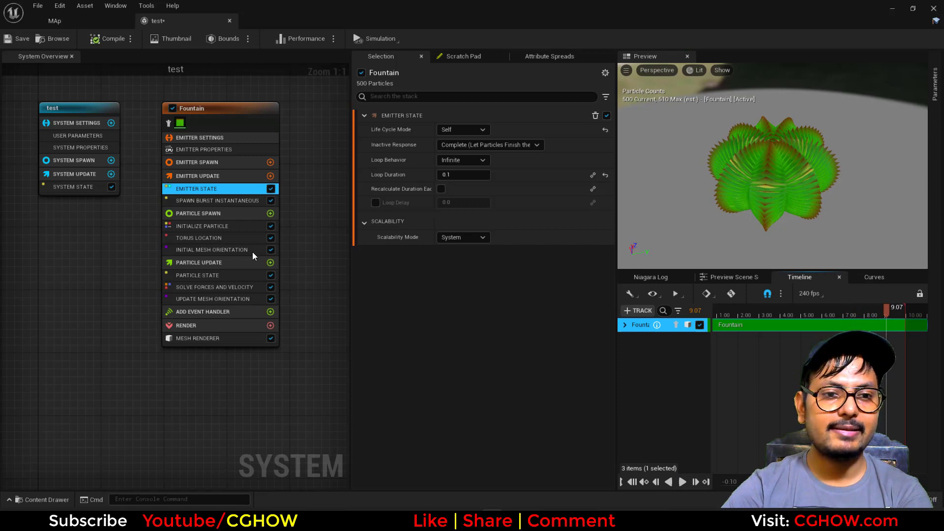
Enable Torus Location's normalized angle around the torus axis, trying about -0.07 before resetting it to 0
left_click(210, 238)
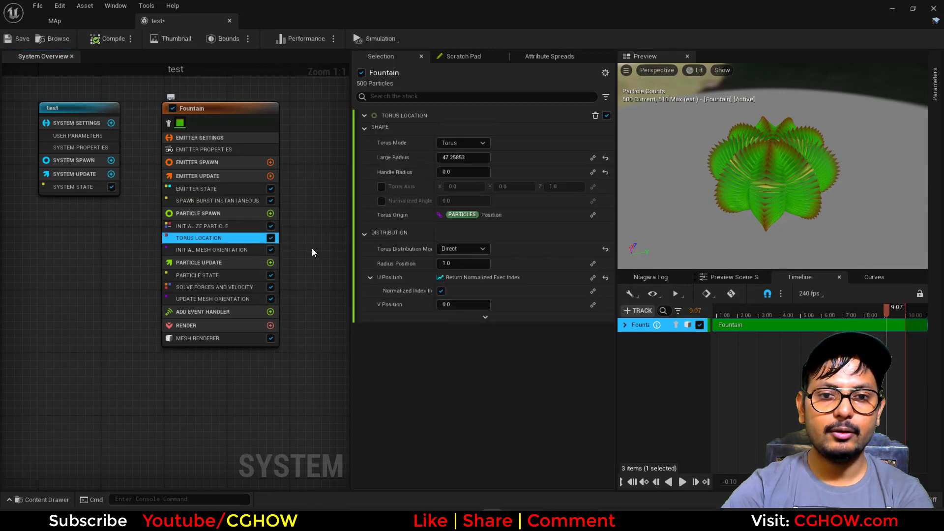
left_click(381, 201)
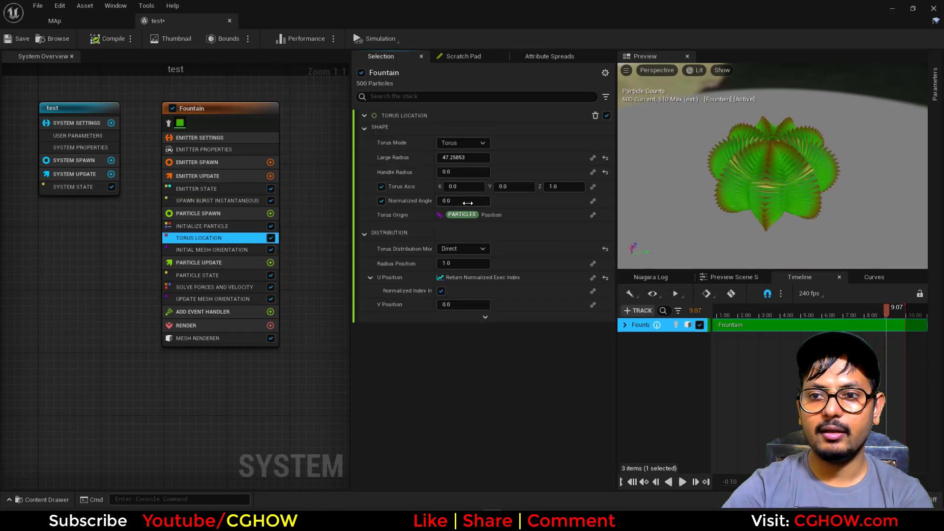
mouse_move(468, 202)
left_mouse_down()
mouse_move(456, 203)
mouse_move(470, 202)
left_mouse_up()
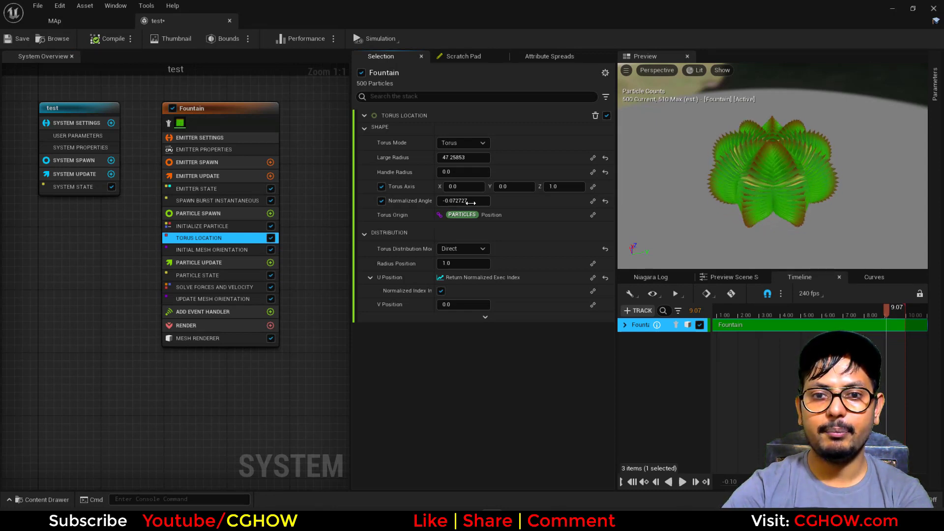
left_click(470, 203)
type("0")
key("Return")
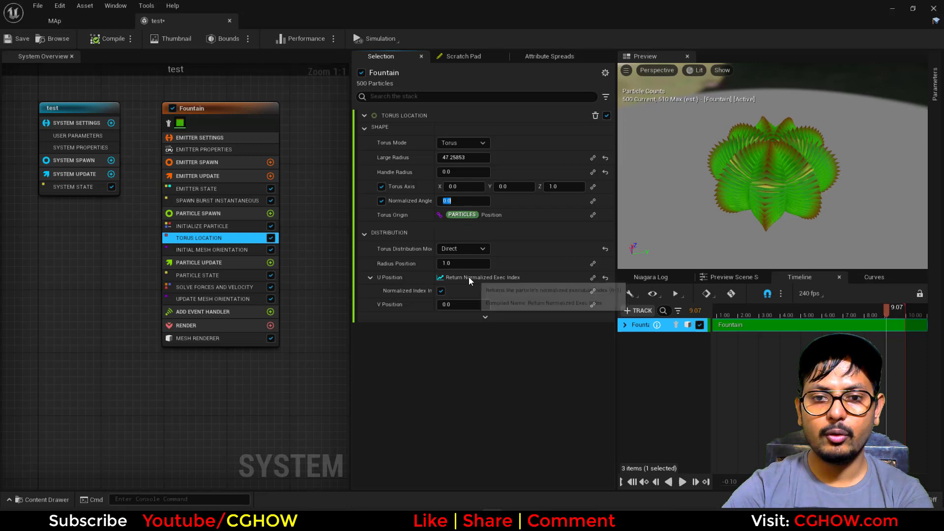
Make Torus Location's U Position an Add Float with A at about 0.118 and B as the copied Return Normalized Exec Index
right_click(469, 276)
left_click(500, 338)
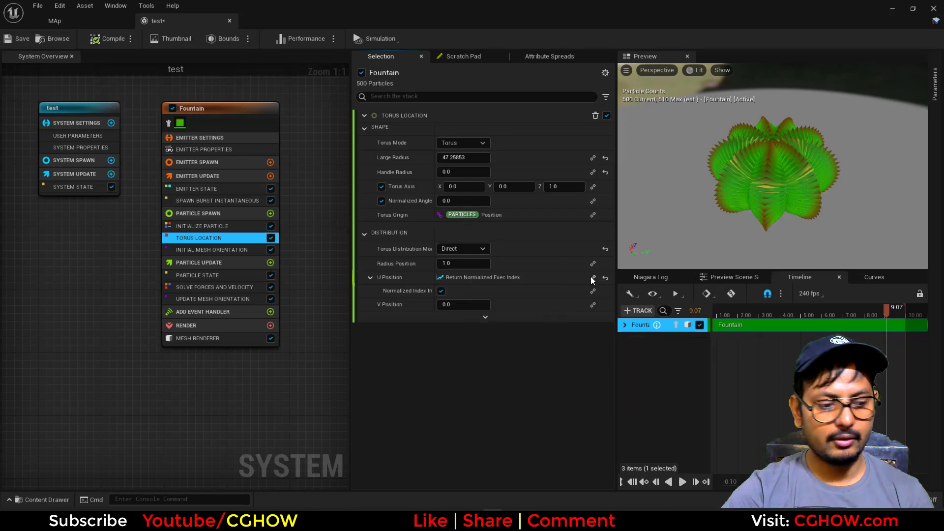
left_click(592, 276)
type("ad")
left_click(494, 322)
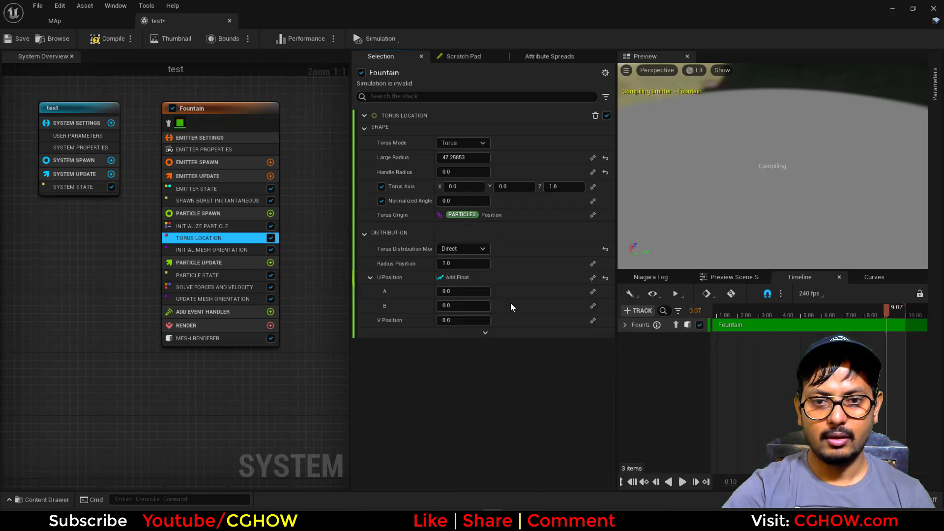
right_click(510, 301)
left_click(467, 304)
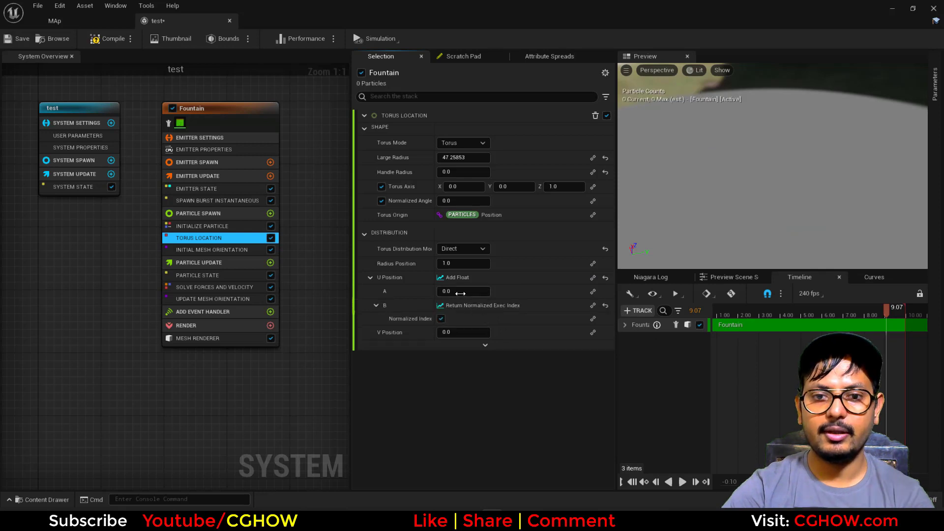
mouse_move(459, 292)
left_mouse_down()
mouse_move(478, 292)
mouse_move(462, 294)
left_mouse_up()
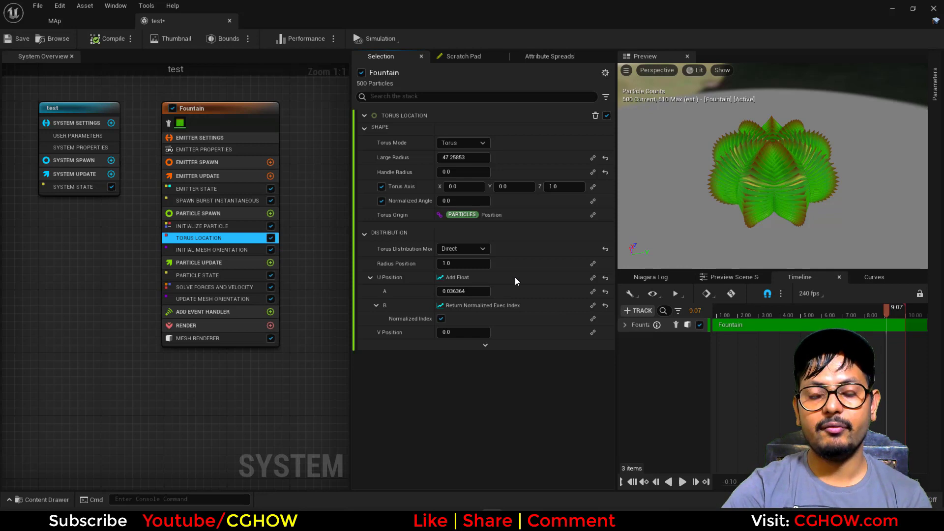
left_click_drag(462, 295, 476, 291)
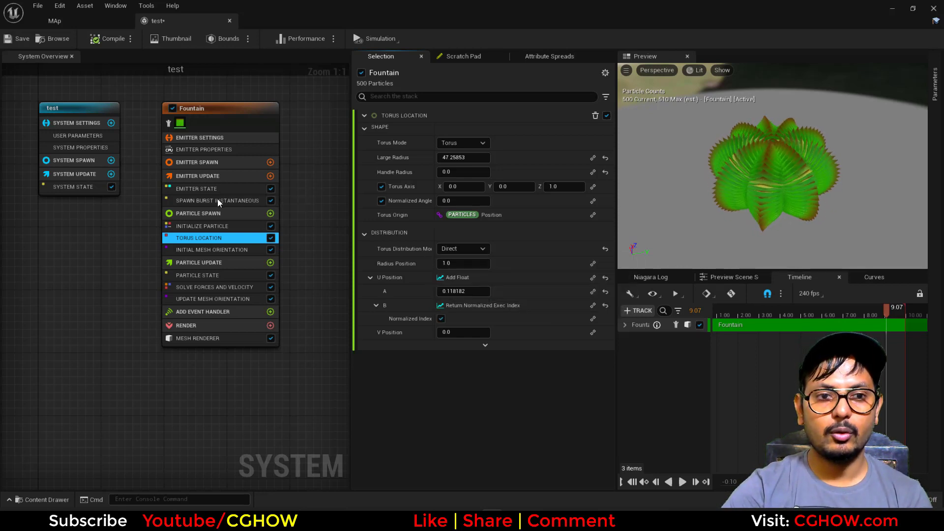
left_click(270, 176)
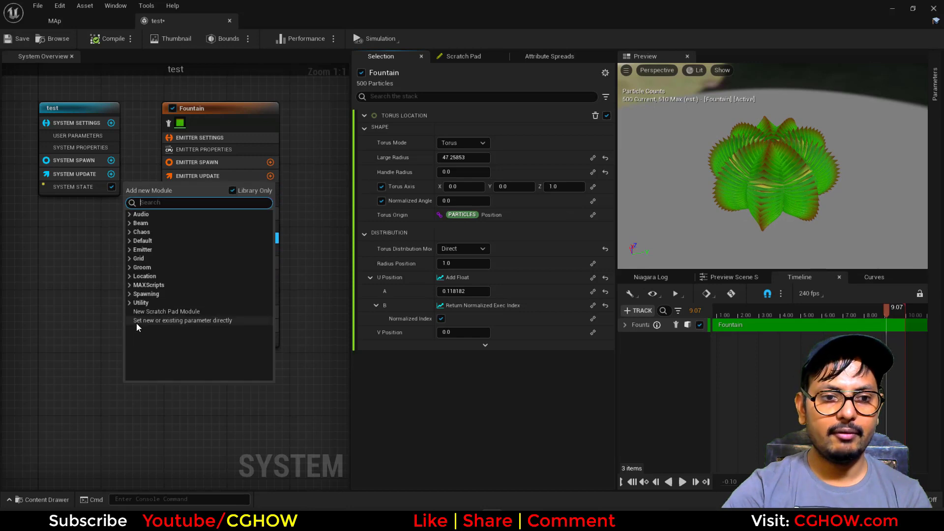
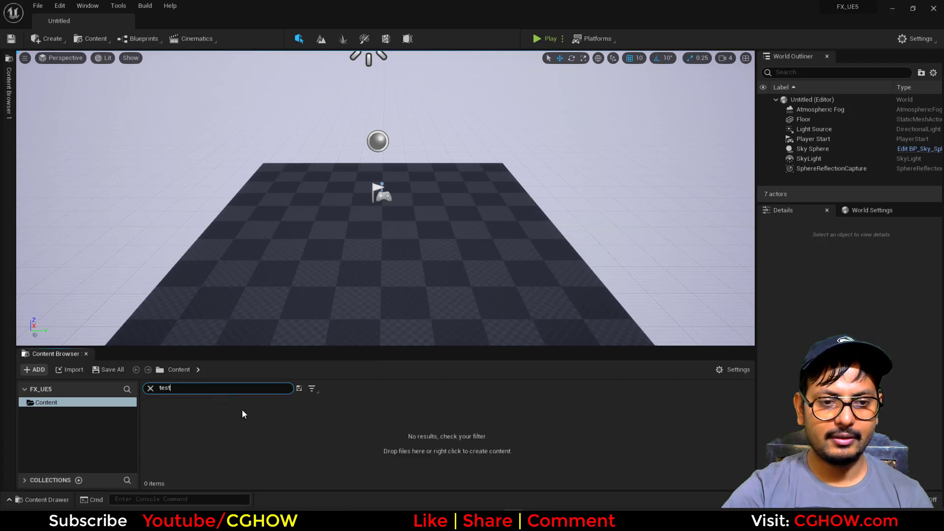
Clear the content search, then create a Niagara system from the Fountain emitter in the Content folder, name it test and open it
key("BackSpace")
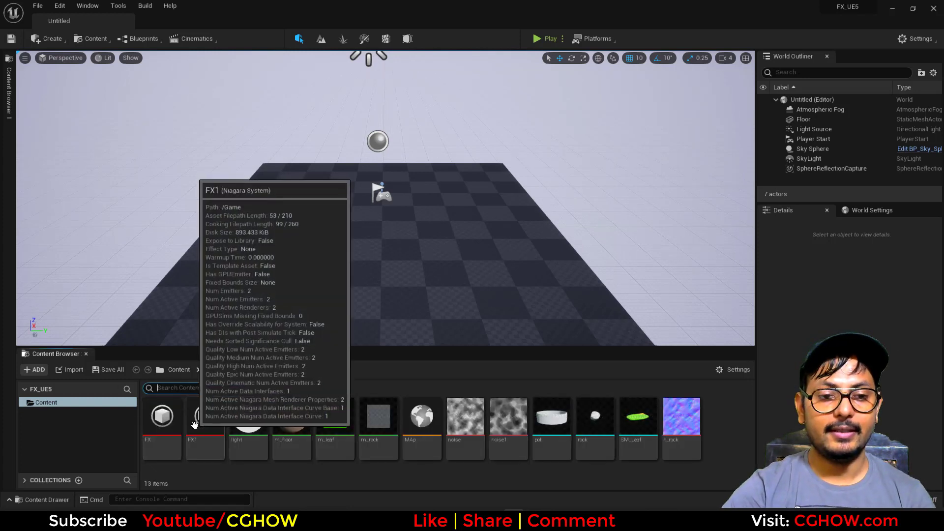
left_click(107, 372)
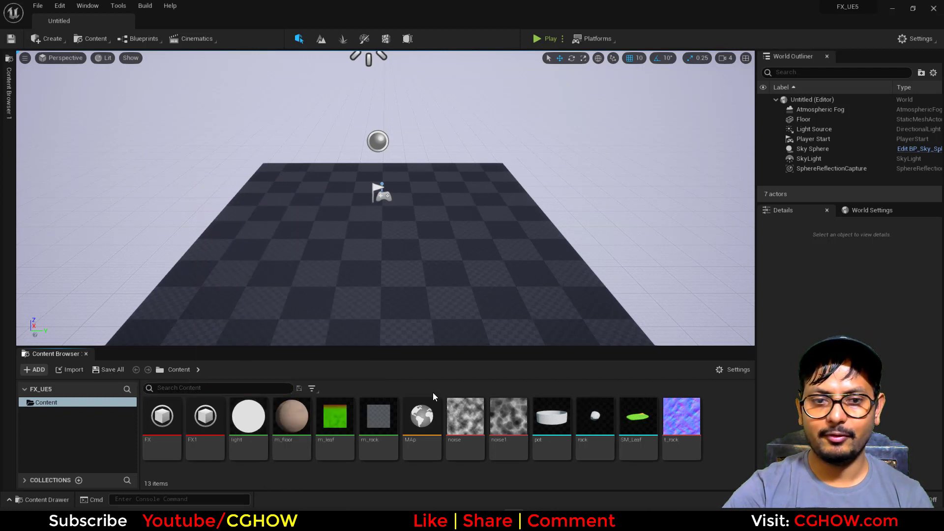
right_click(718, 422)
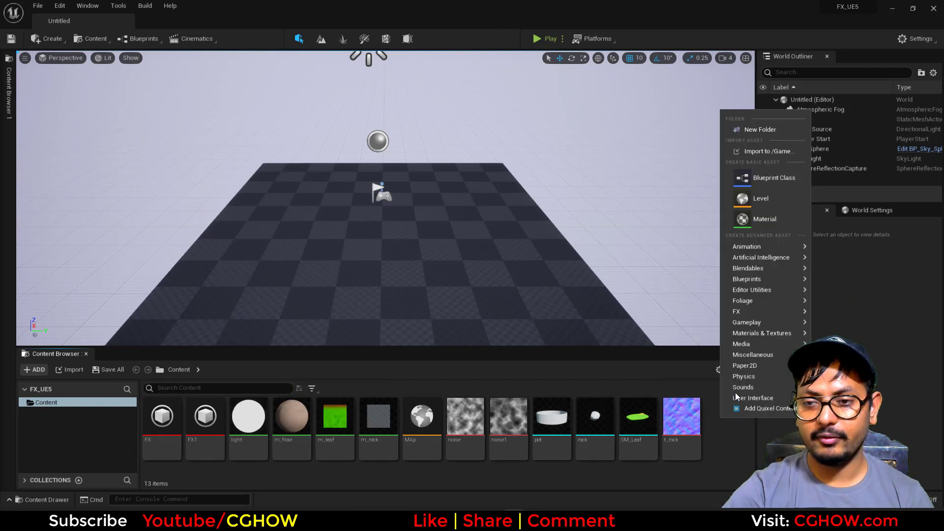
mouse_move(764, 316)
left_click(621, 467)
right_click(737, 420)
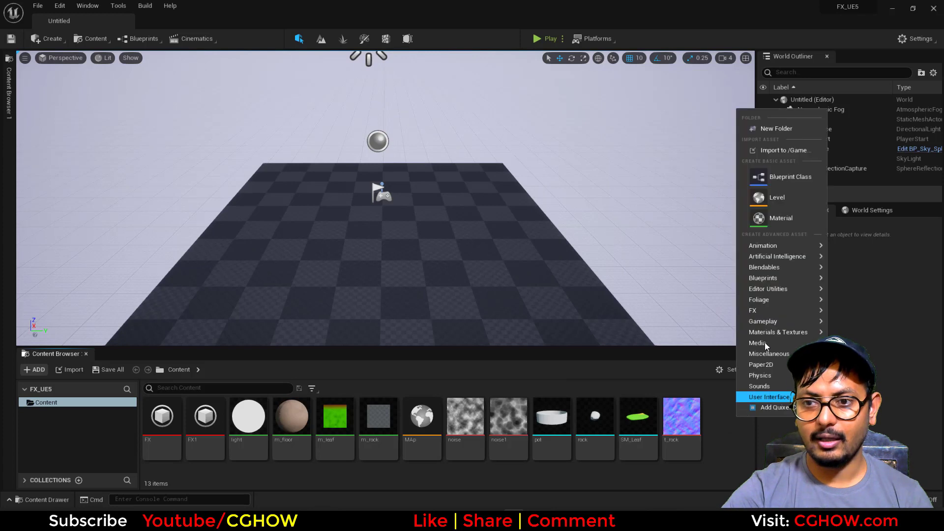
left_click(643, 463)
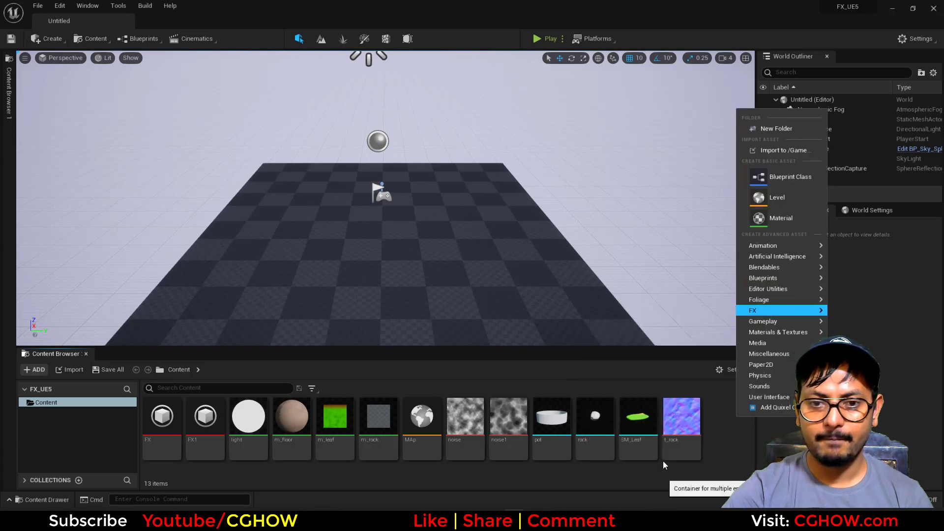
left_click(444, 396)
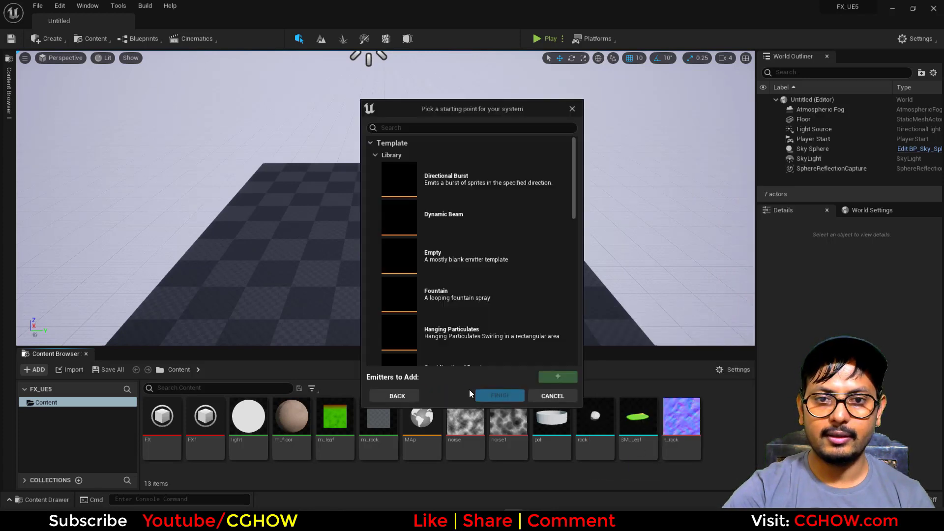
left_click(476, 290)
left_click(558, 376)
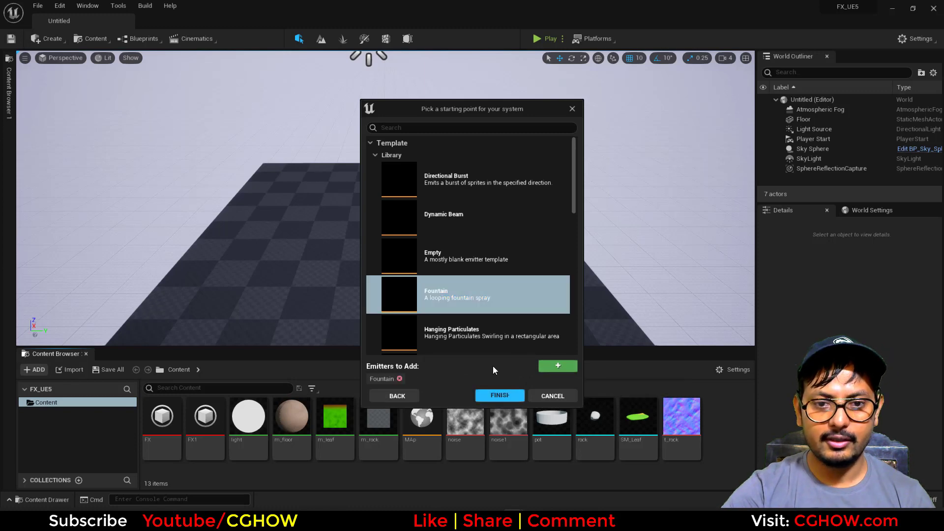
left_click(500, 395)
type("tes")
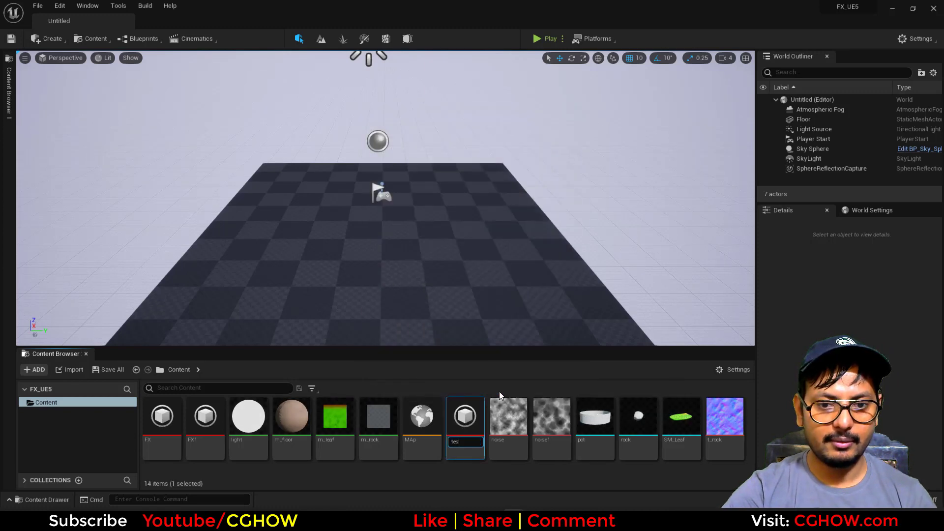
key("Return")
key("Return")
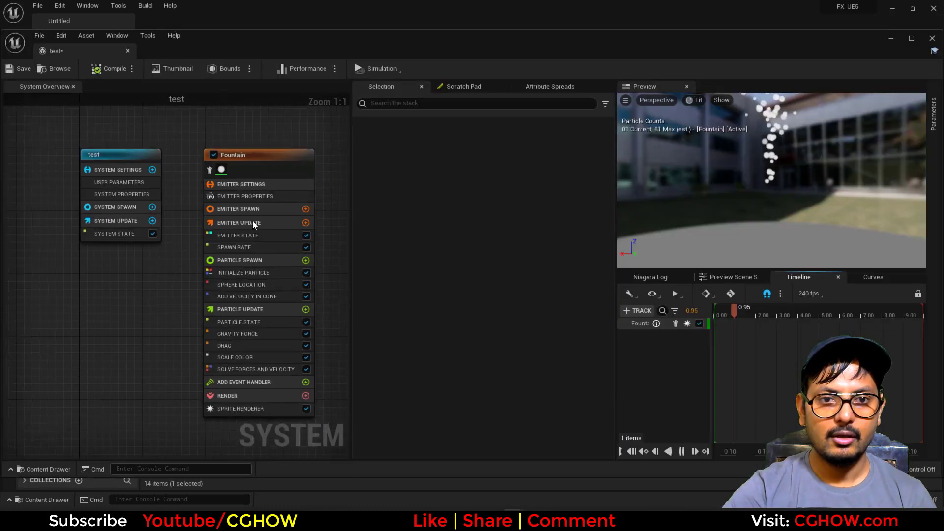
Replace the Fountain emitter's Sprite Renderer with a Mesh Renderer
right_click_drag(151, 323, 96, 296)
left_click(212, 385)
key("Delete")
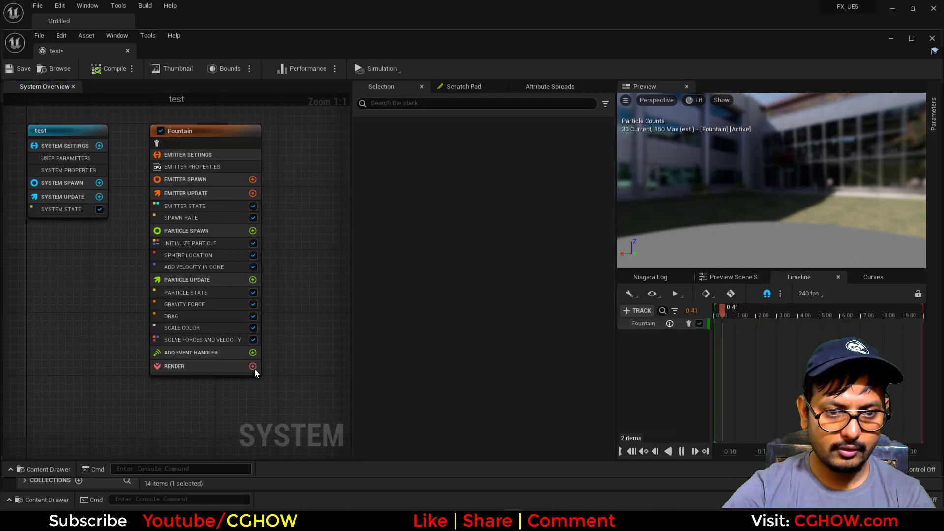
left_click(252, 367)
left_click(269, 219)
Assign SM_Leaf as the Mesh Renderer's mesh
left_click(214, 385)
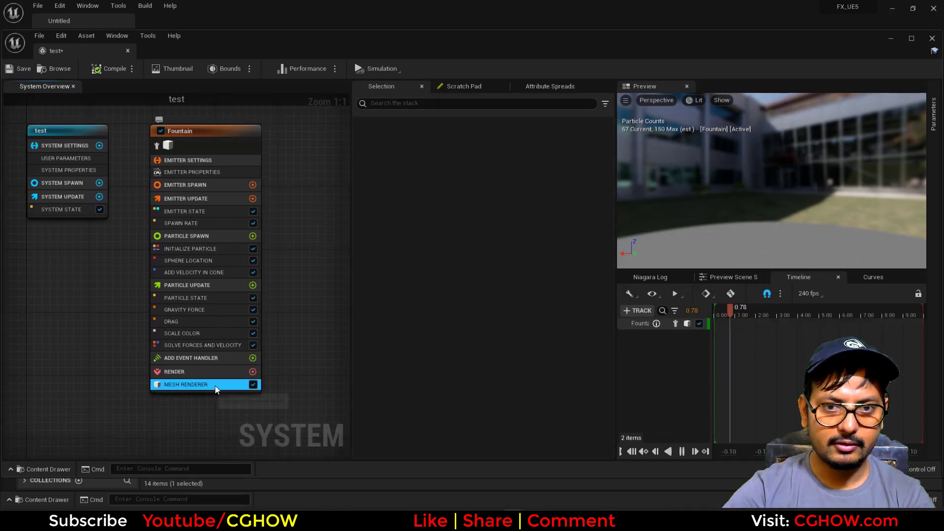
left_click(467, 202)
left_click(564, 173)
left_click(474, 189)
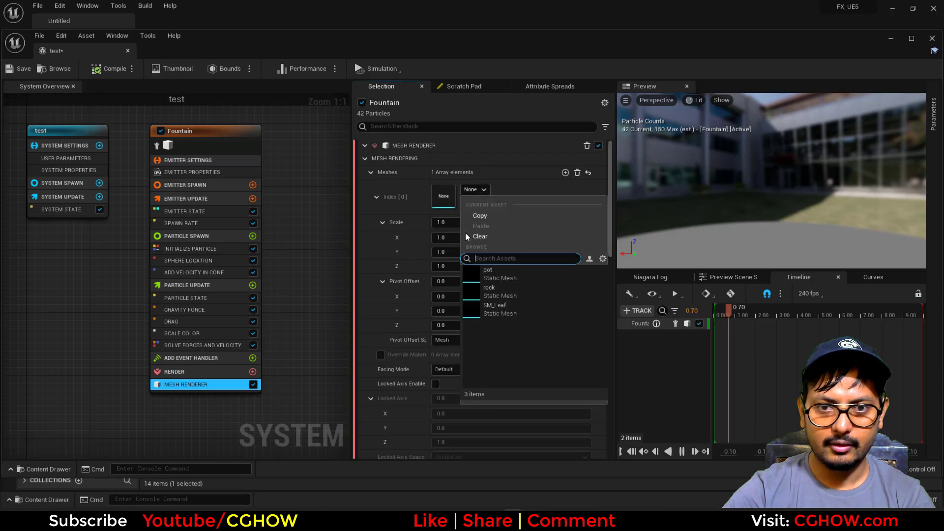
left_click(496, 305)
Delete the Drag, Scale Color, Gravity Force, Add Velocity in Cone, Sphere Location and Spawn Rate modules from the Fountain emitter
right_click_drag(317, 321, 312, 317)
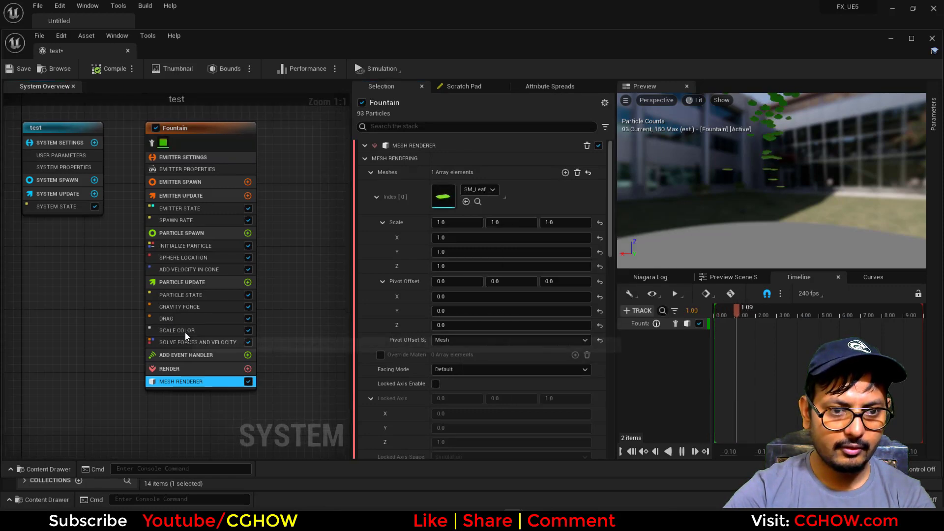
left_click(187, 319)
key("Delete")
left_click(194, 308)
key("Delete")
left_click(217, 267)
key("Delete")
left_click(210, 257)
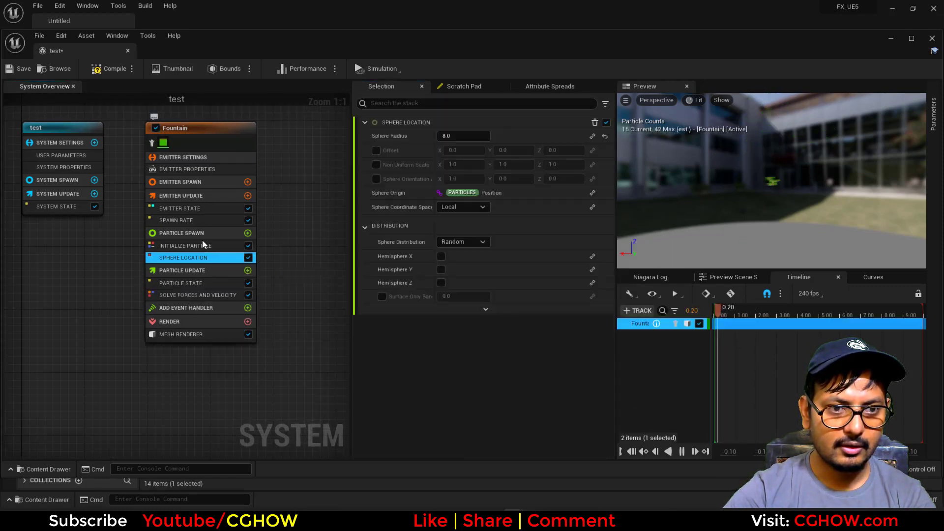
key("Delete")
left_click(201, 220)
key("Delete")
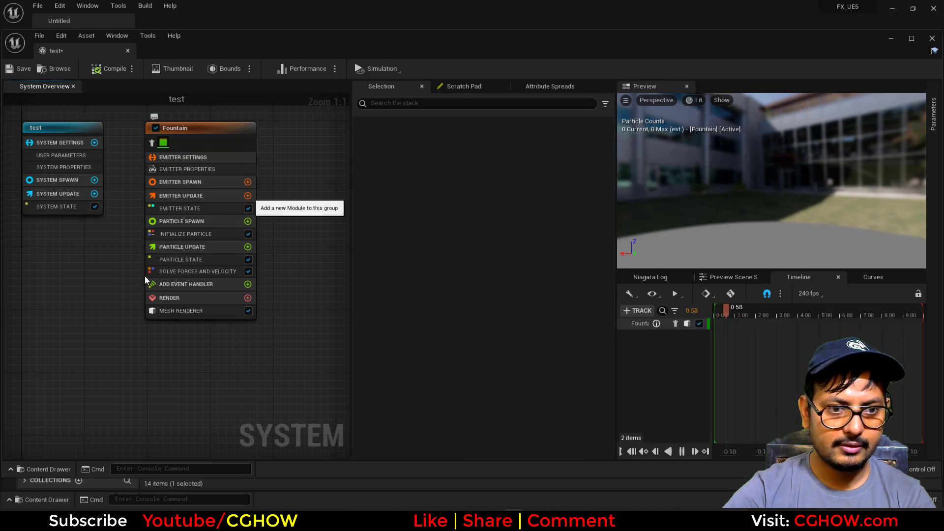
Add a Spawn Burst Instantaneous module to Emitter Update with a spawn count of 10
left_click(248, 195)
left_click(109, 313)
left_click(144, 322)
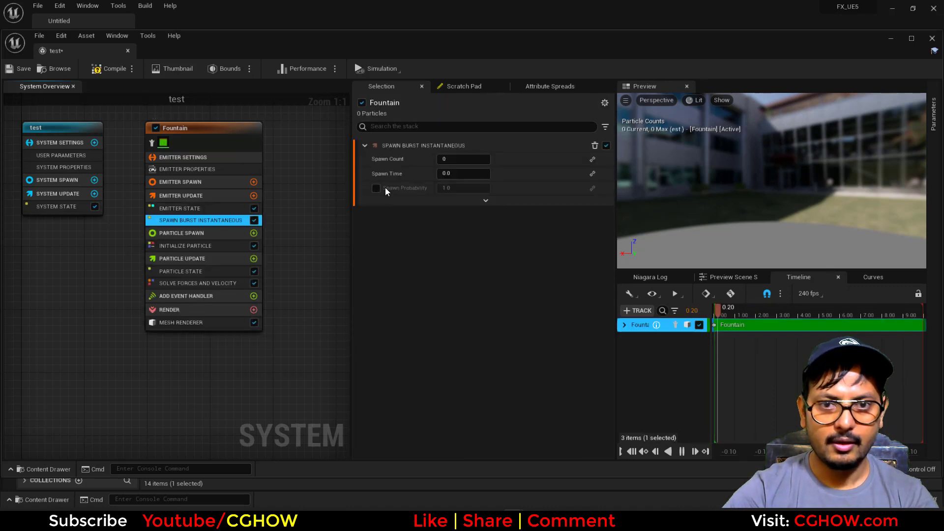
Add a Torus Location module to Particle Spawn with a Handle Radius of 0 and Torus Distribution Mode set to Direct
left_click(254, 233)
type("tor")
left_click(142, 324)
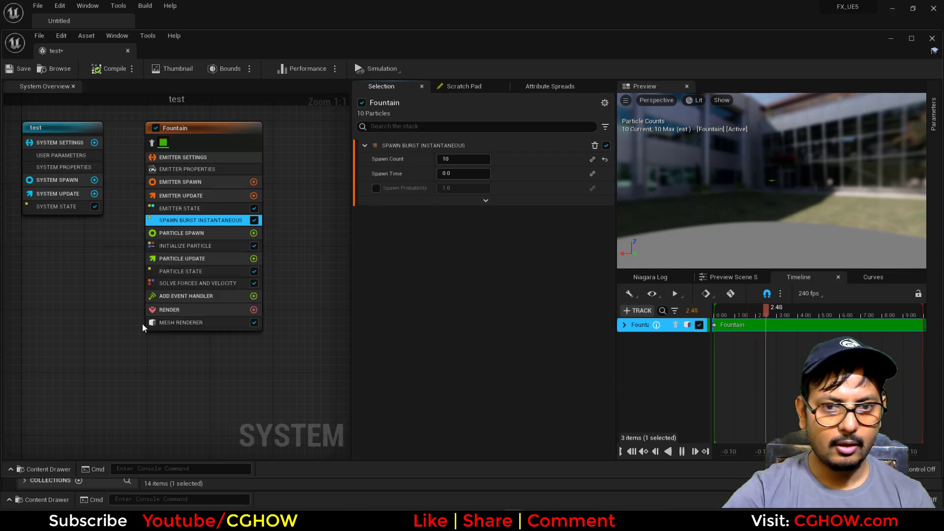
type("0")
left_click(462, 278)
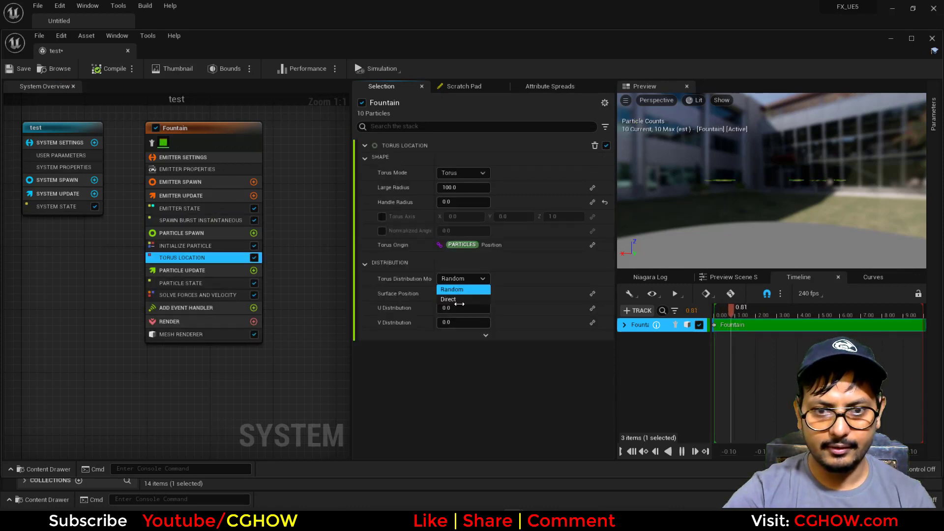
left_click(458, 301)
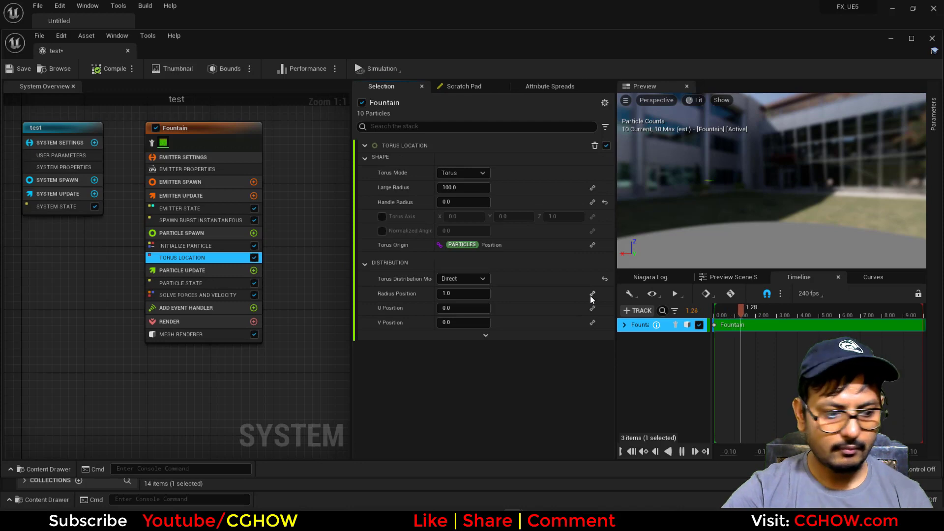
left_click(592, 294)
type("add")
left_click(467, 338)
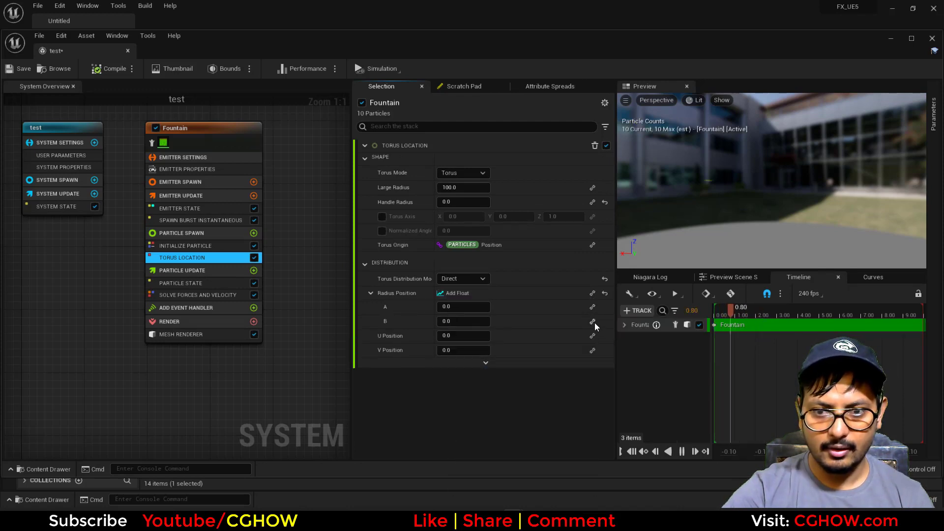
left_click(593, 321)
type("exe")
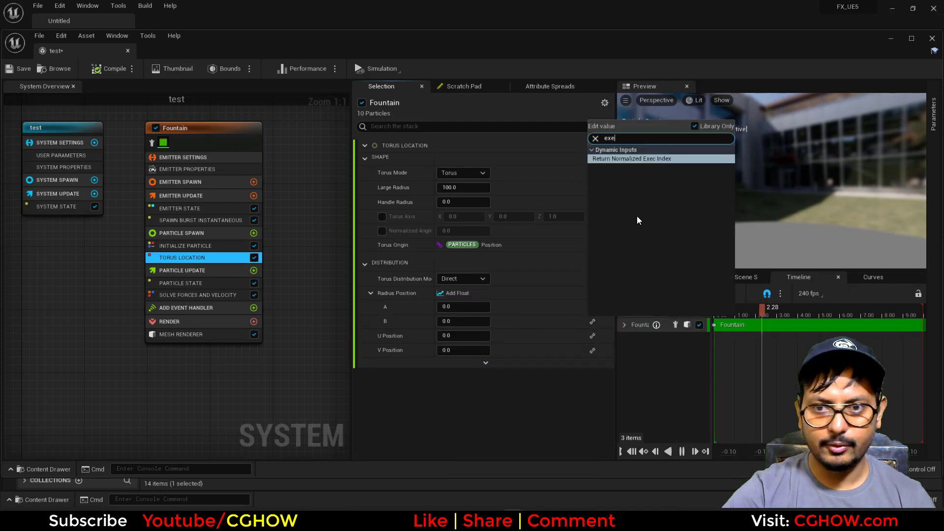
left_click(639, 159)
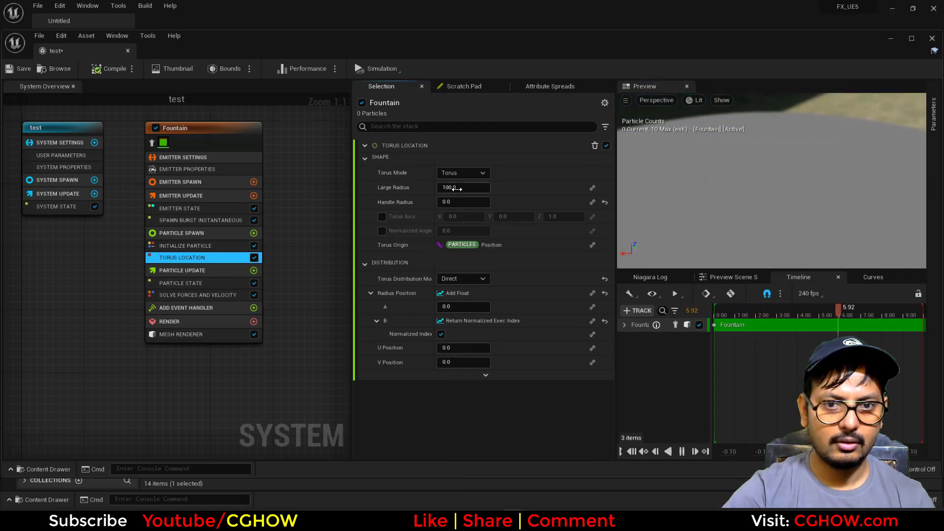
left_click(191, 221)
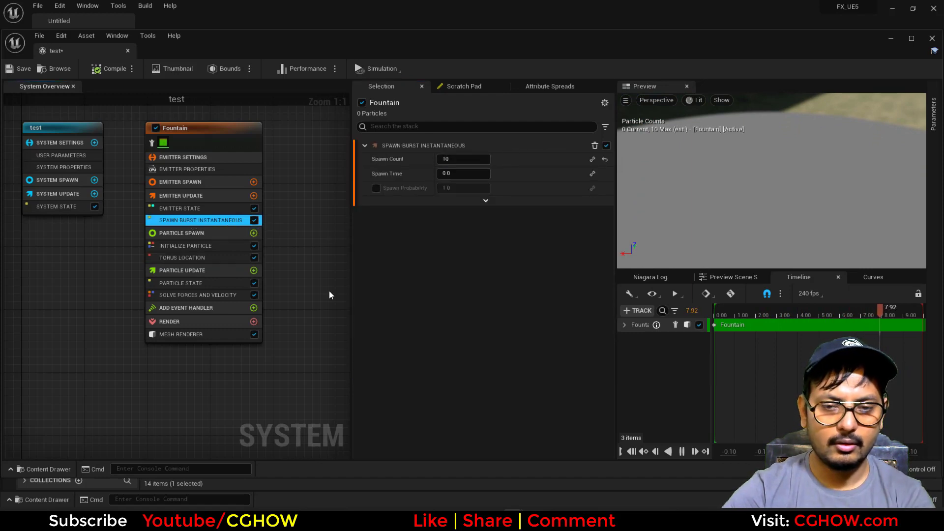
left_click(219, 258)
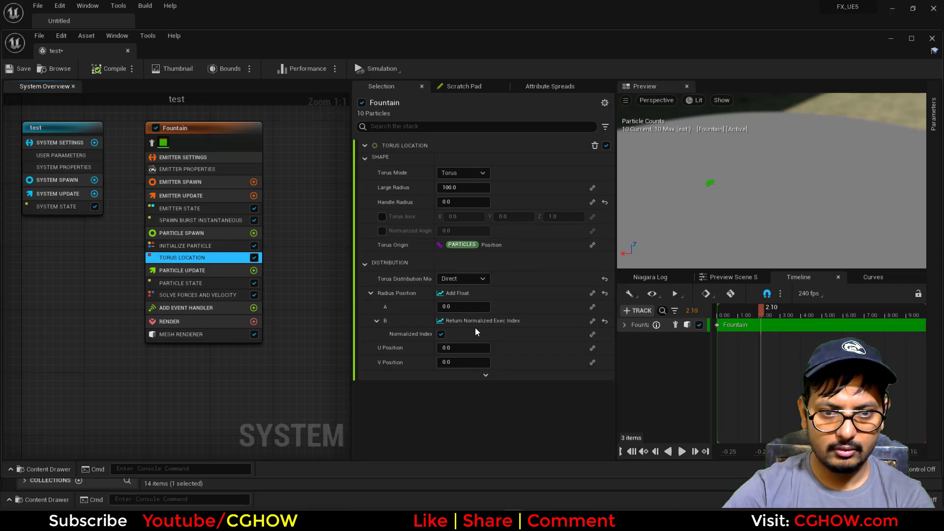
left_click(604, 293)
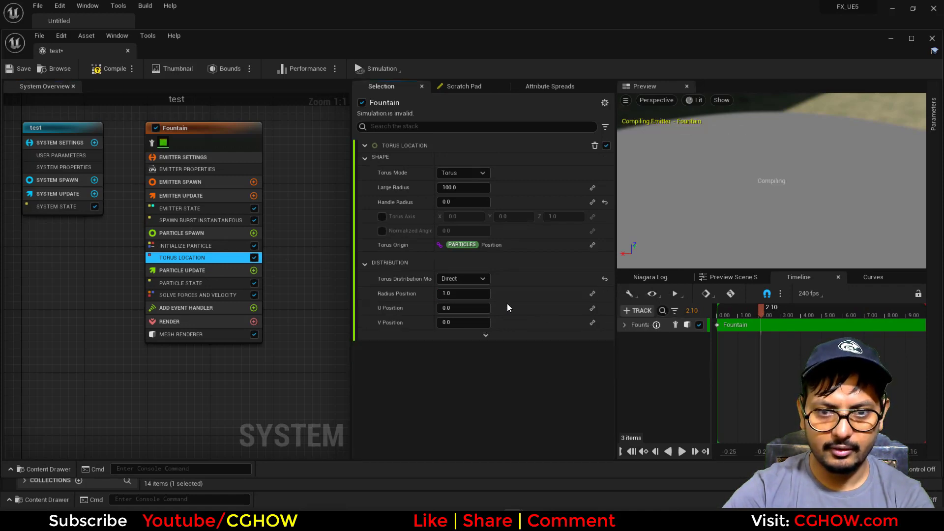
Drive the Torus Location's U Position with Add Float, using Return Normalized Exec Index as input B
left_click(593, 309)
type("add")
left_click(617, 146)
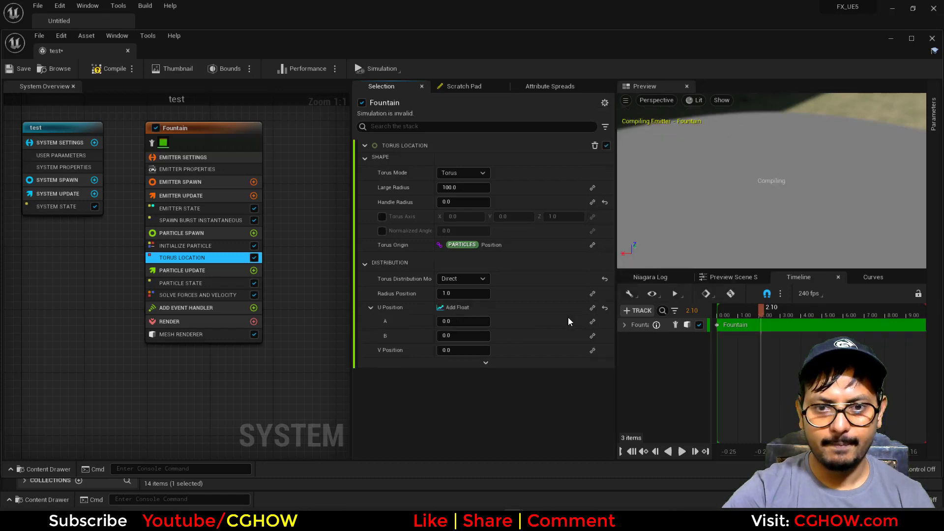
left_click(592, 321)
type("ex")
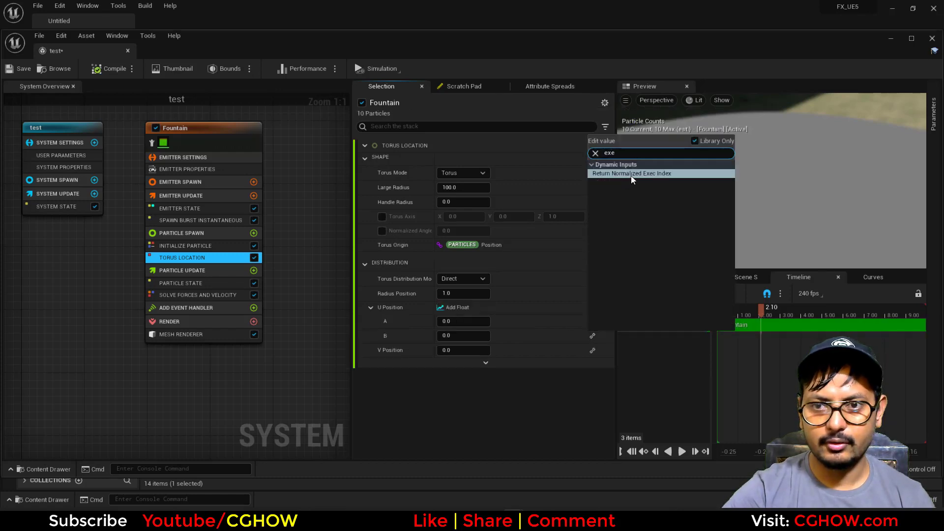
type("e")
left_click(631, 174)
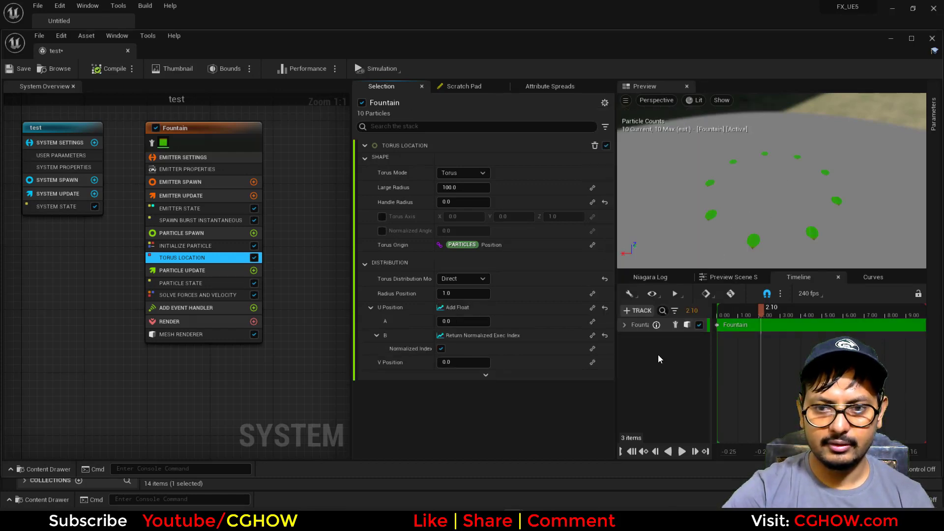
Set Initialize Particle's Mesh Scale Mode to Uniform with a scale of about 3.56, and save the system
left_click(182, 245)
scroll(474, 373, "down", 3)
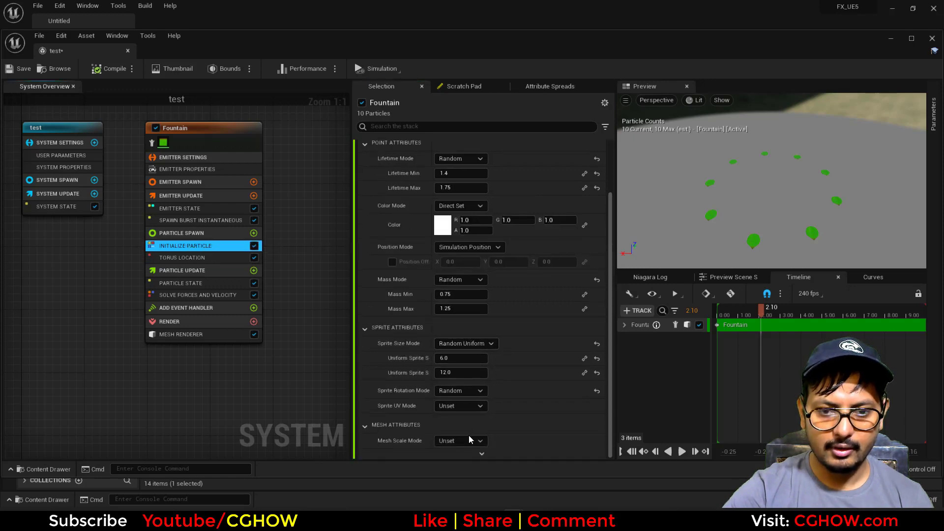
left_click(462, 461)
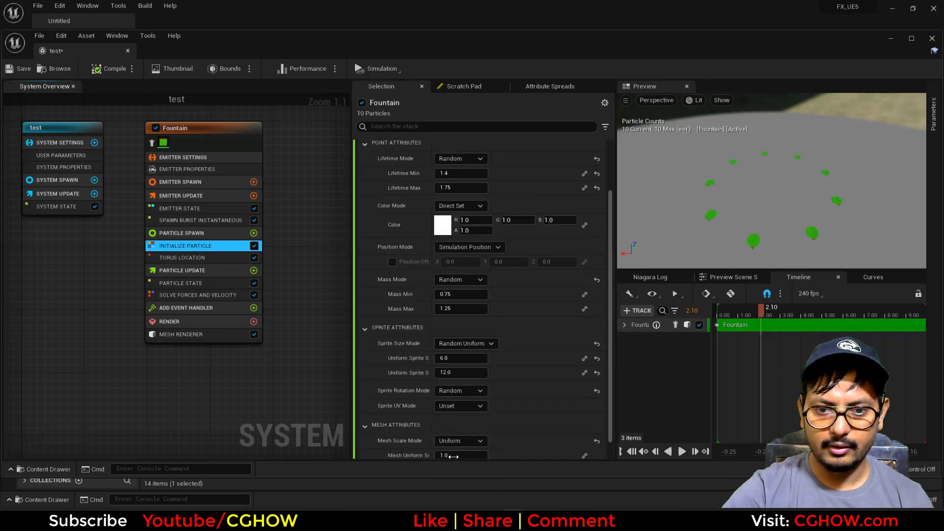
left_click(18, 69)
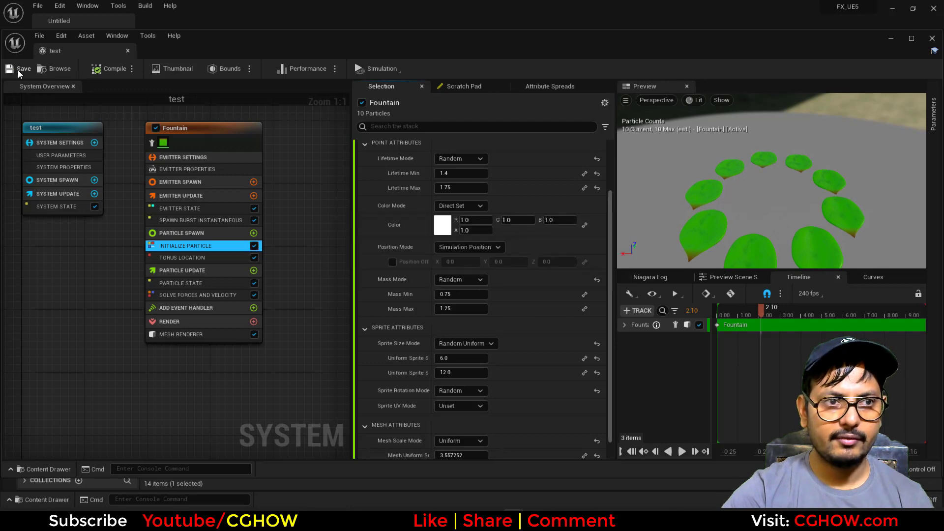
Add an Initial Mesh Orientation module to the Fountain emitter's Particle Spawn group
left_click(253, 233)
type("ini")
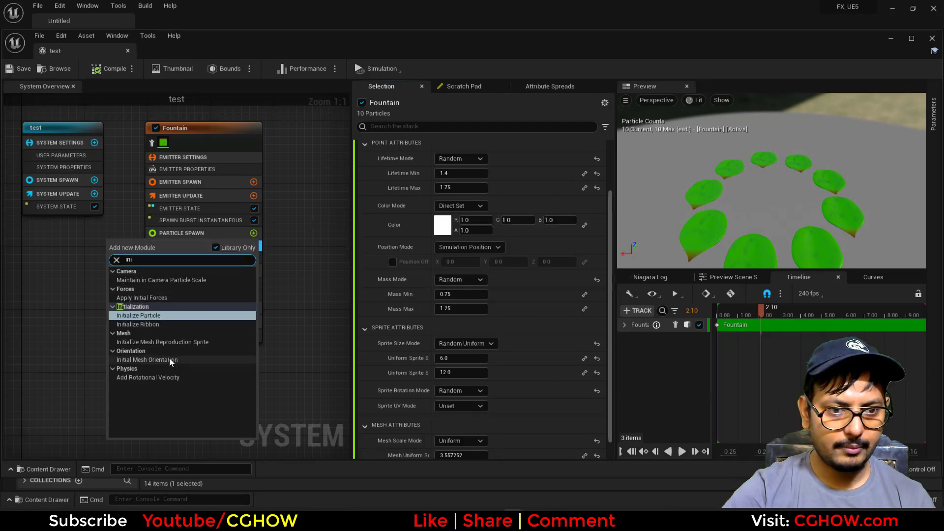
left_click(170, 362)
Link Initial Mesh Orientation's Orientation Vector to the Torus Location's TorusTangent output and enable Rotation with X at -0.38
left_click(592, 173)
key("Escape")
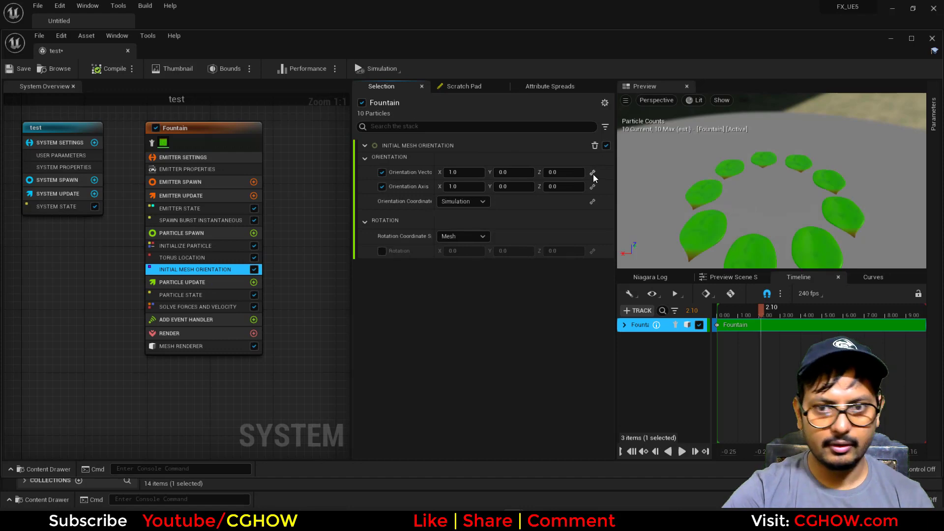
left_click(592, 173)
type("tor")
scroll(483, 242, "down", 5)
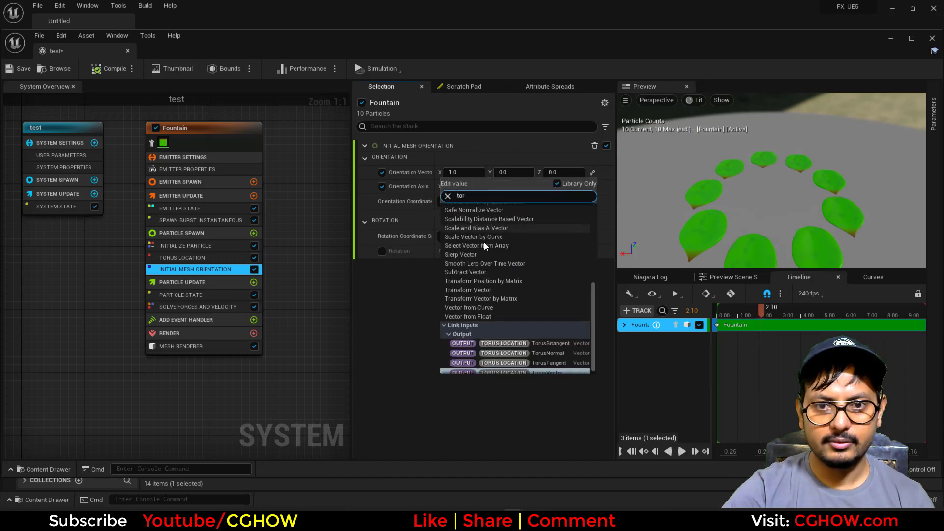
left_click(555, 362)
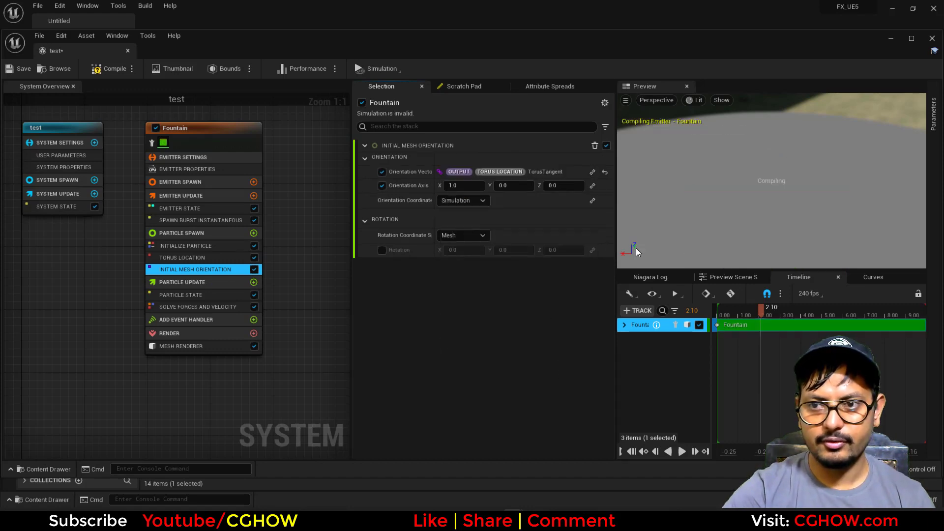
left_click(382, 250)
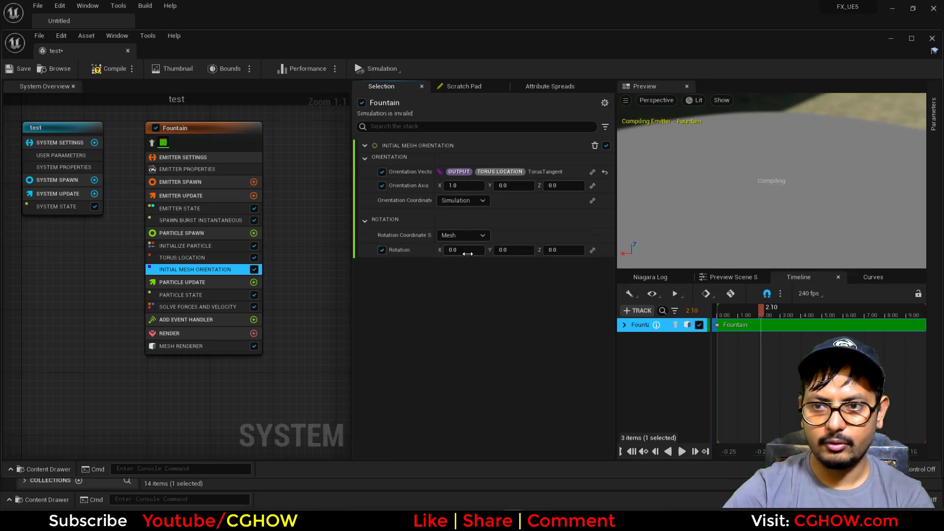
left_click_drag(467, 251, 427, 250)
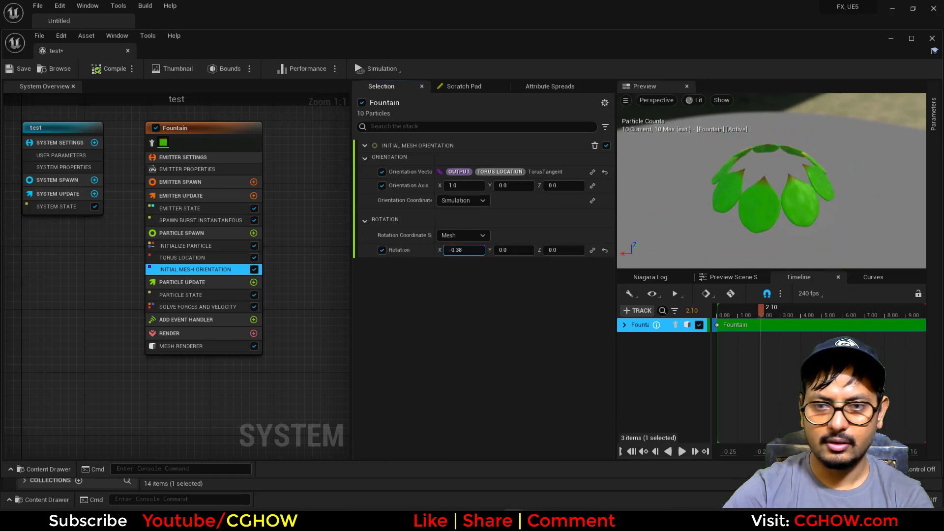
Add an Update Mesh Orientation module to the Fountain emitter's Particle Update group
left_click(253, 283)
type("u")
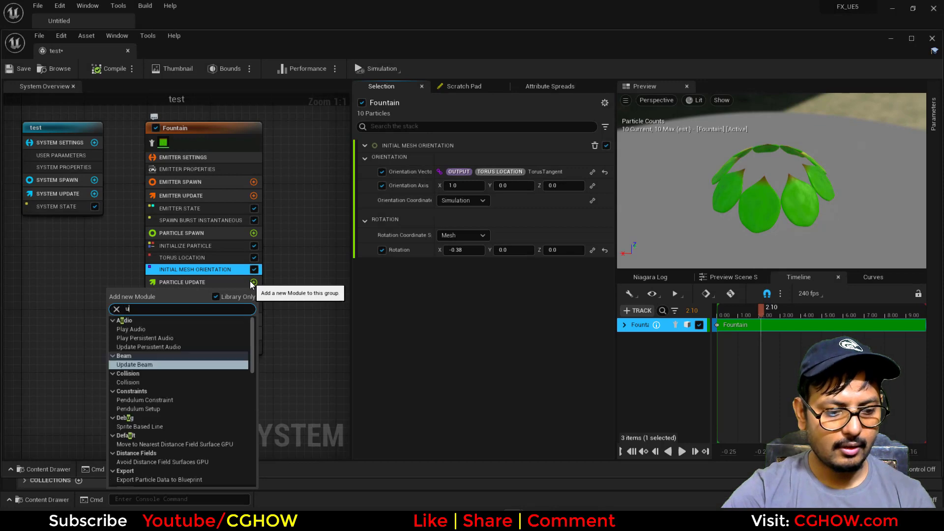
type("pd")
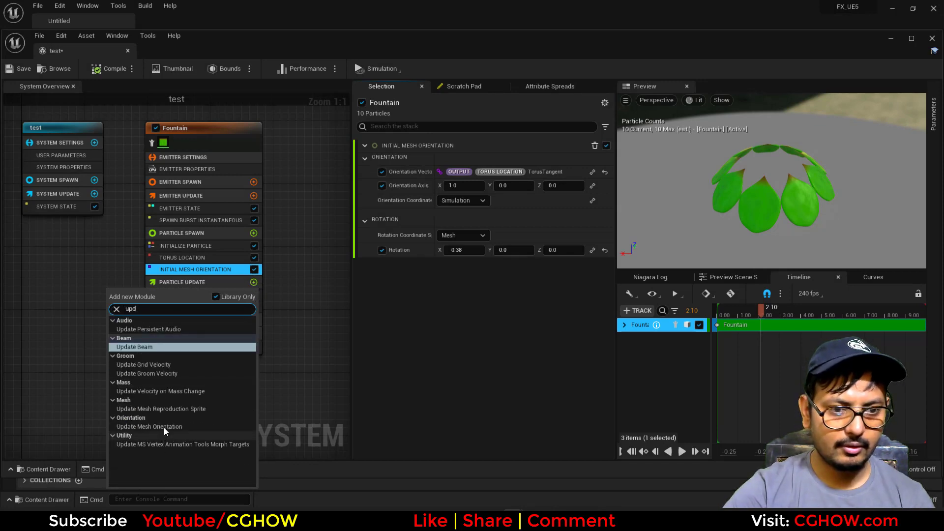
left_click(149, 426)
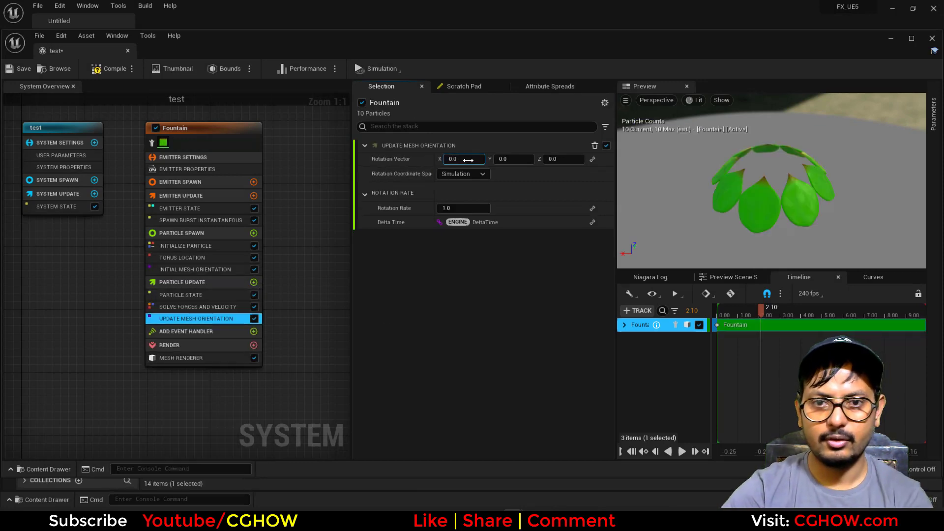
Set Update Mesh Orientation's Rotation Vector X to 1.0, Rotation Rate to 0.2 and Rotation Coordinate Space to Mesh
type(".2")
key("Return")
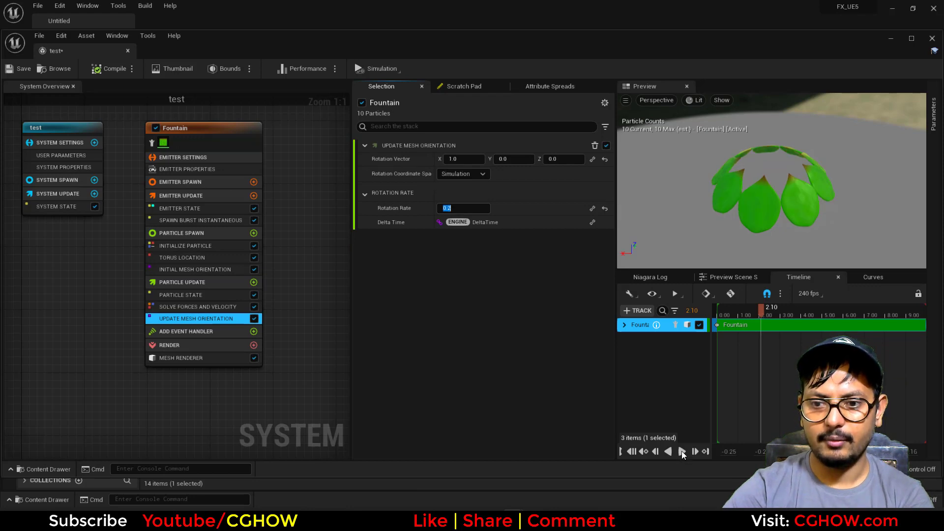
left_click(682, 451)
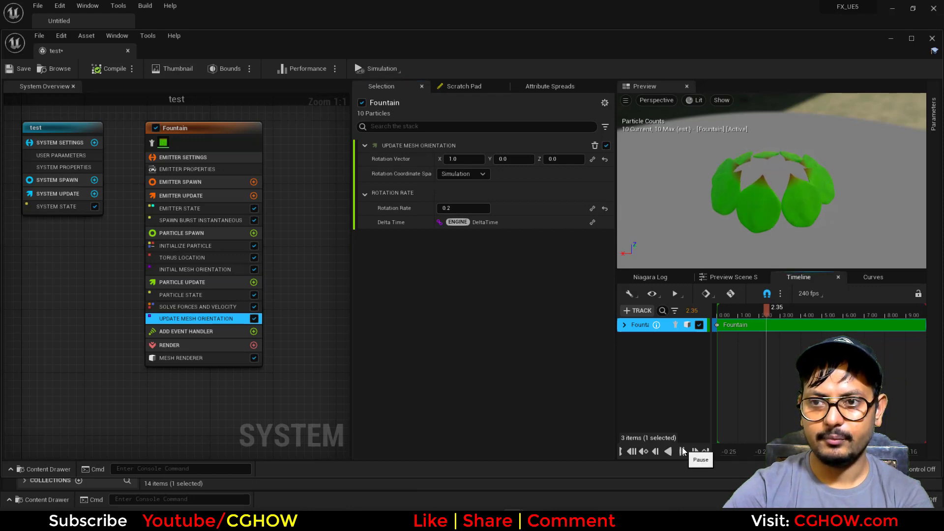
left_click(452, 172)
left_click(457, 212)
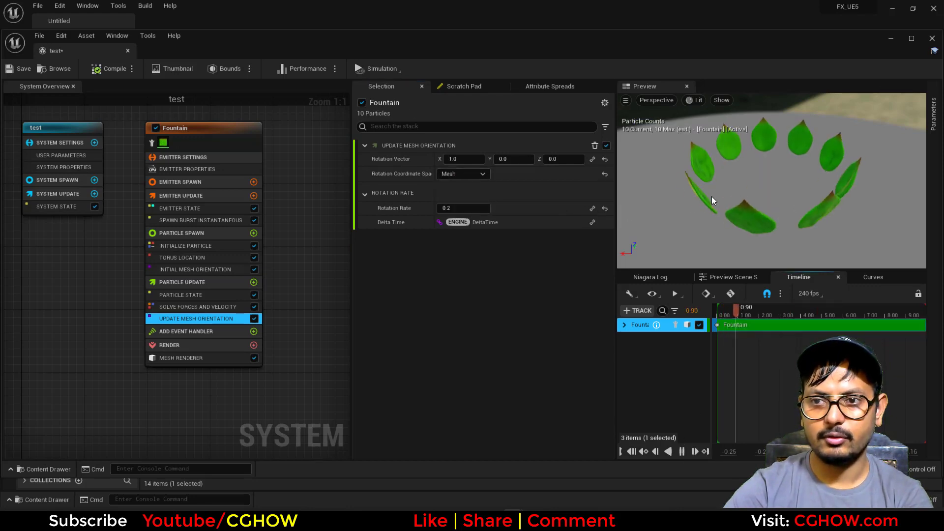
Set Initialize Particle's Lifetime Mode to Direct Set with a lifetime of 5.0
left_click(193, 246)
left_click(460, 173)
left_click(455, 183)
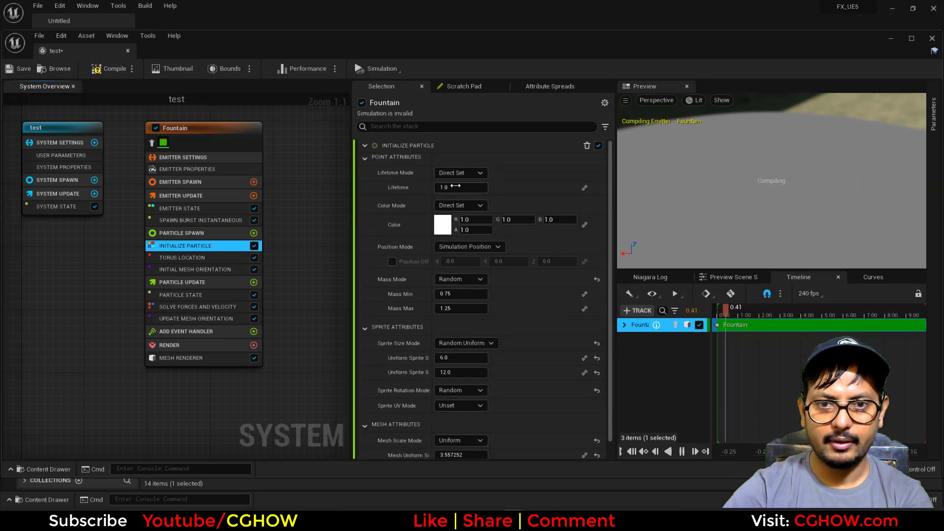
left_click(461, 187)
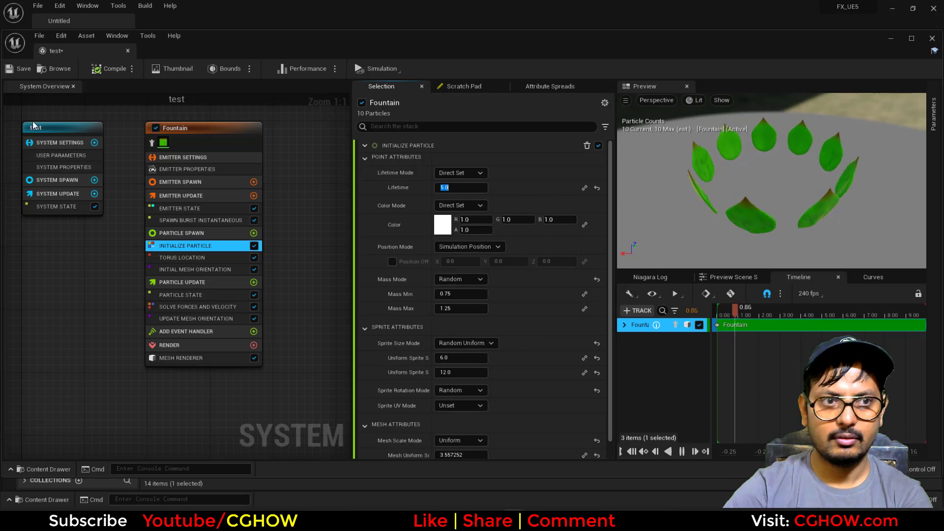
Save the test system and dock its editor in the main editor window
left_click(17, 70)
left_click_drag(139, 49, 169, 23)
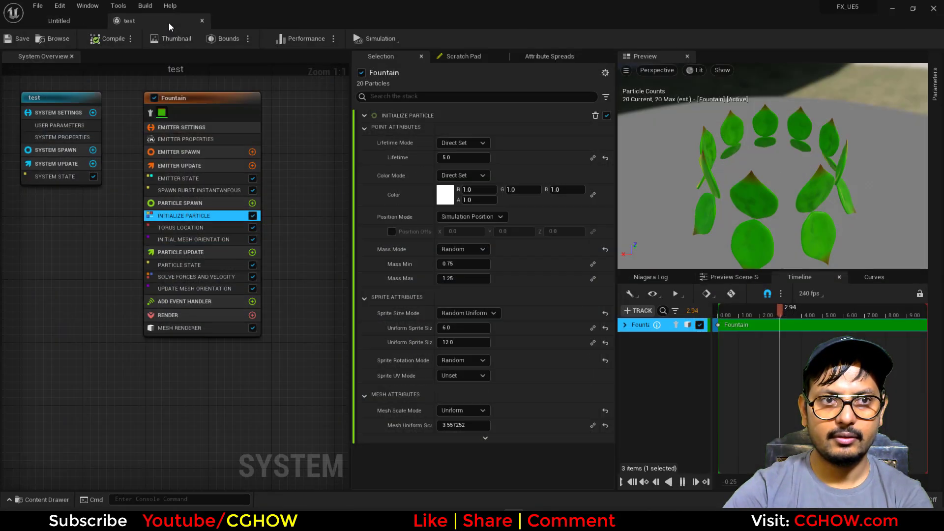
Set the Emitter State's Loop Duration to 0.2 and save the system
left_click(198, 179)
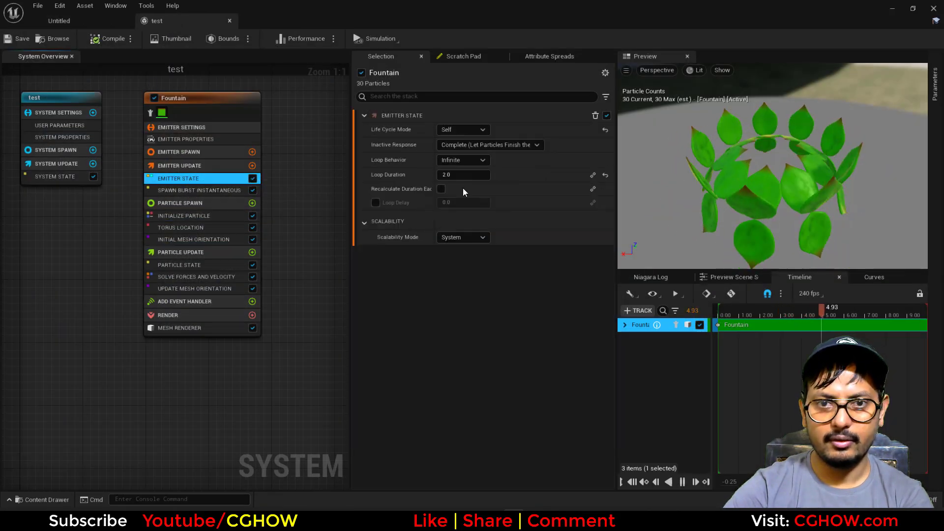
left_click(462, 174)
type("0.2")
key("Return")
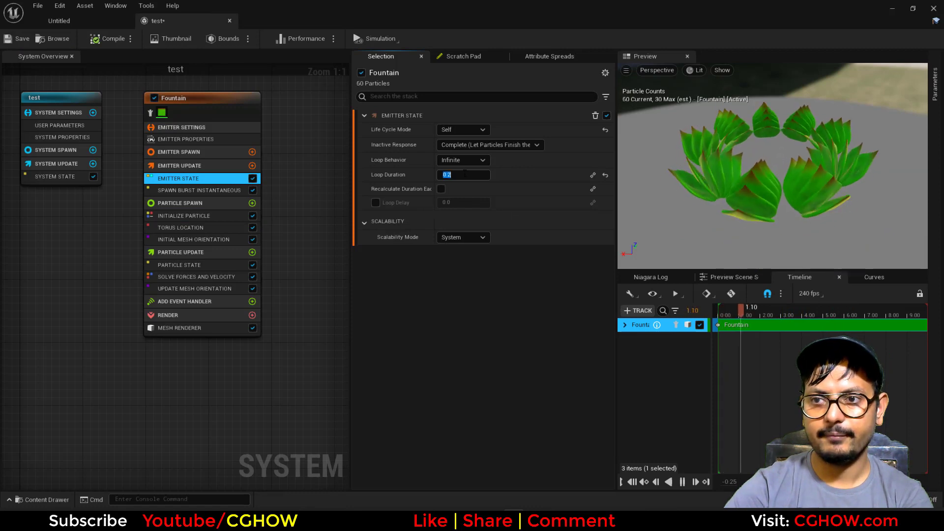
left_click(10, 38)
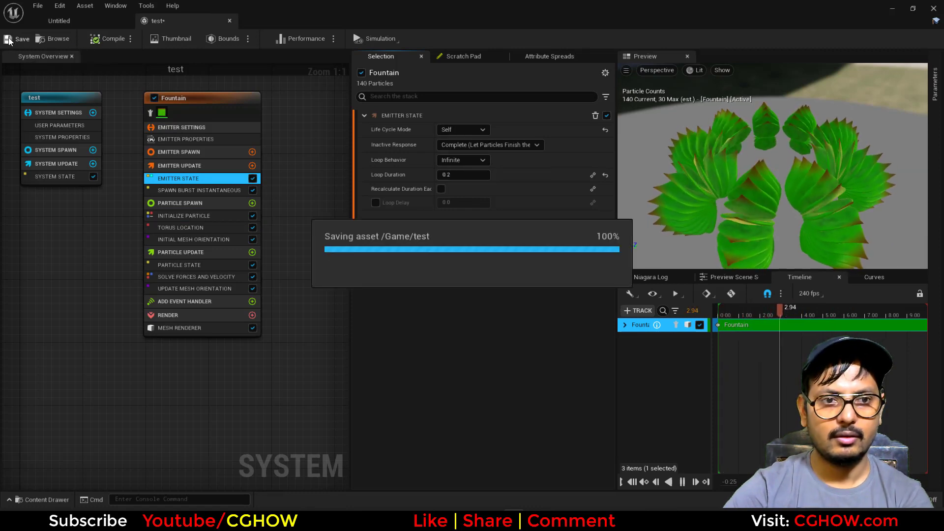
Set input A of the Torus Location's U Position Add Float to about -0.064
left_click(193, 239)
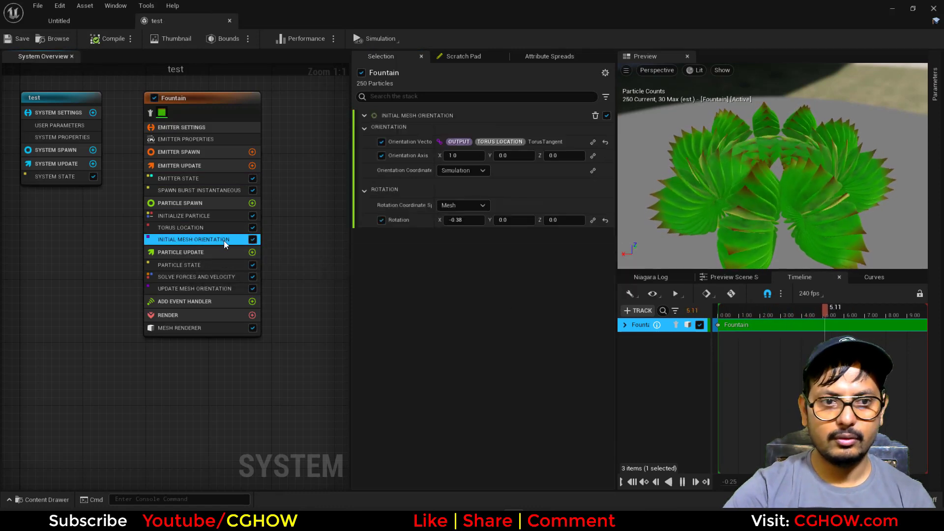
left_click(208, 228)
left_click_drag(459, 295, 462, 295)
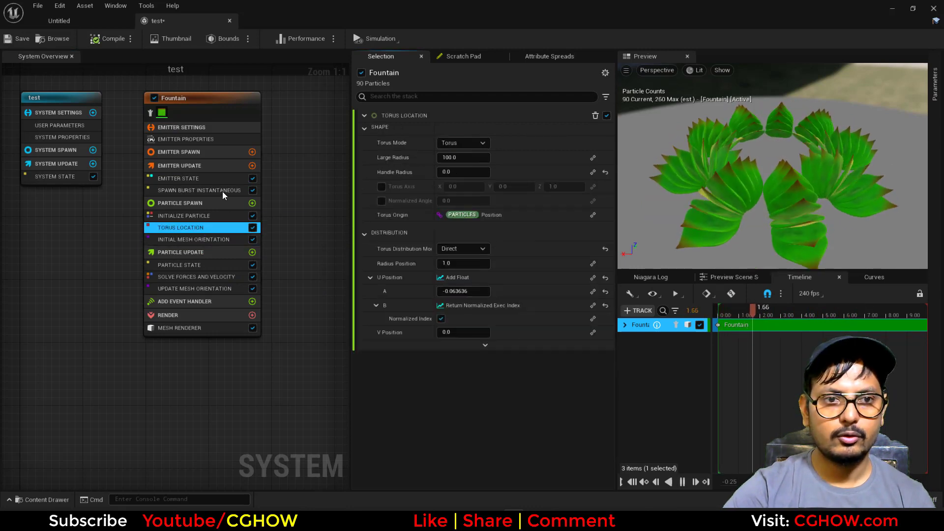
Add a Set Parameters module to Emitter Update and create a float parameter named rand in it
left_click(252, 166)
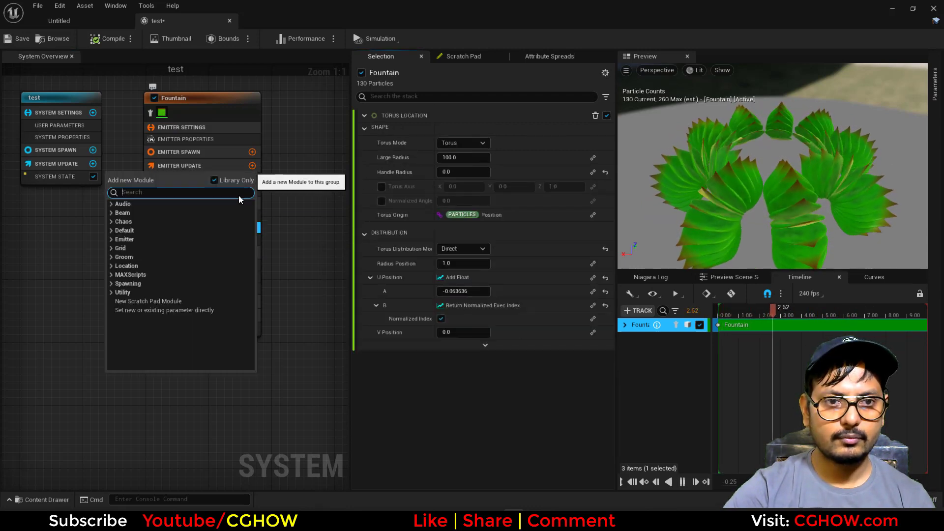
left_click(140, 310)
left_click(583, 117)
type("flo")
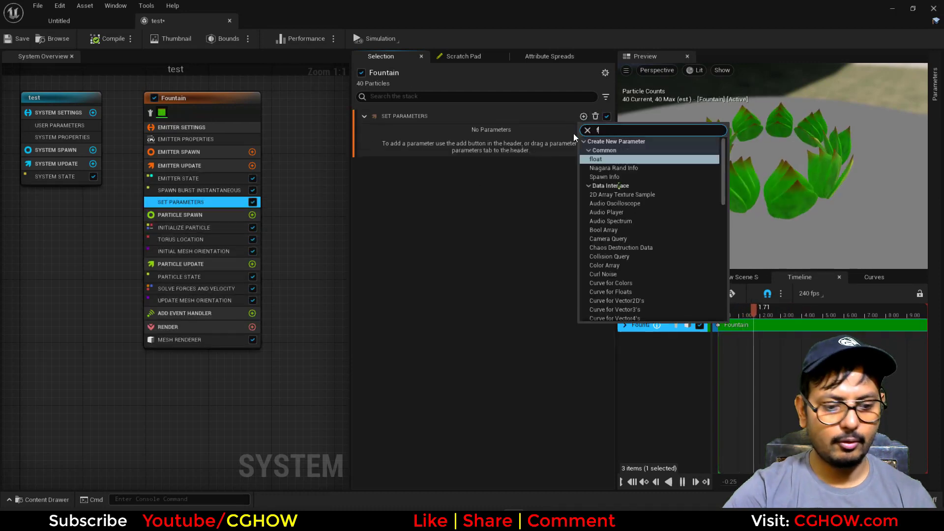
left_click(598, 161)
double_click(418, 131)
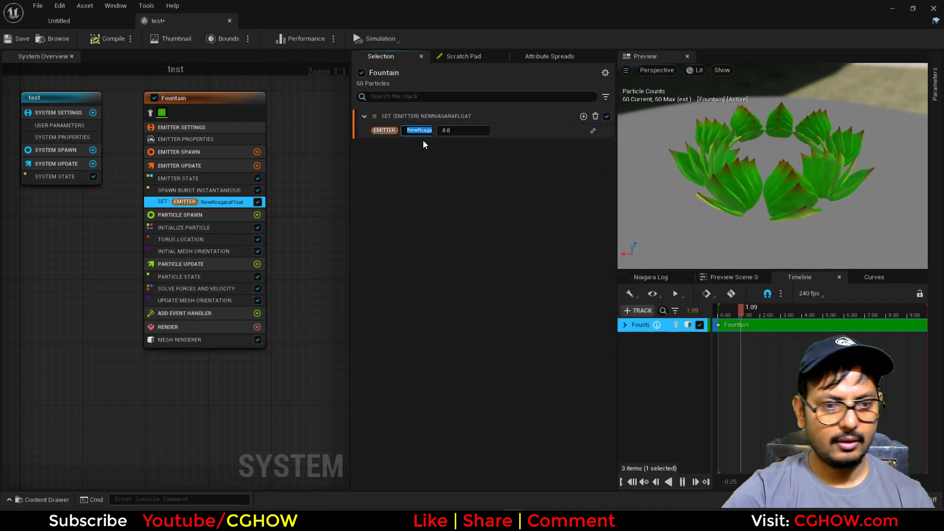
type("rand")
key("Return")
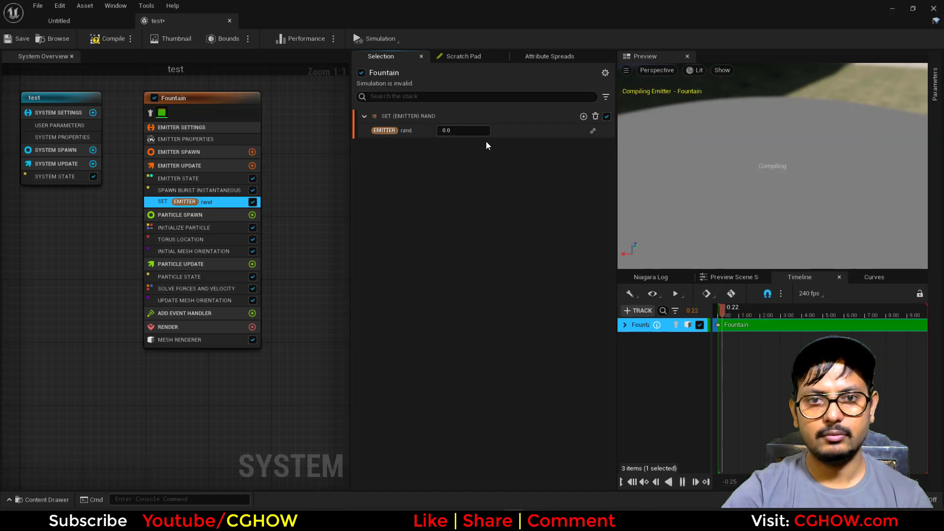
Drive the emitter's rand parameter with a Random Range Float from a minimum of -0.2 to a maximum of 0.2
left_click(592, 131)
type("ran")
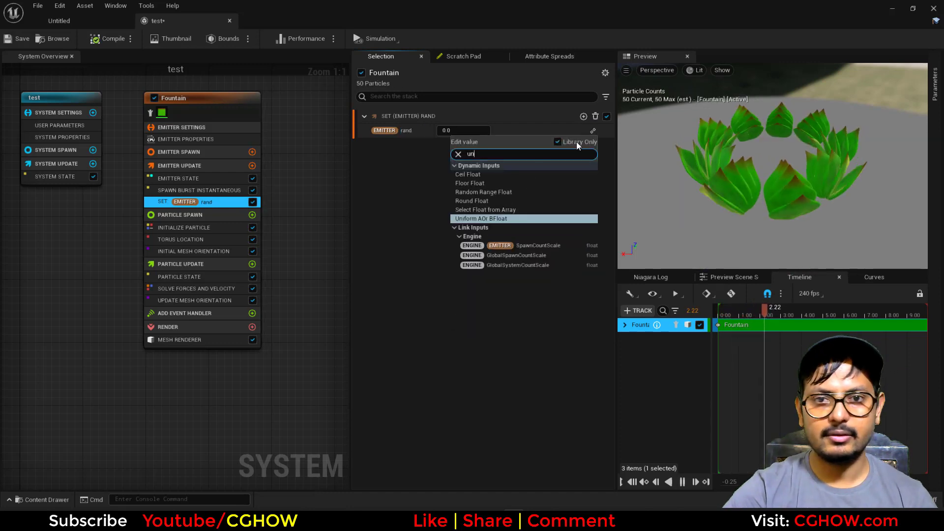
left_click(479, 174)
left_click(454, 158)
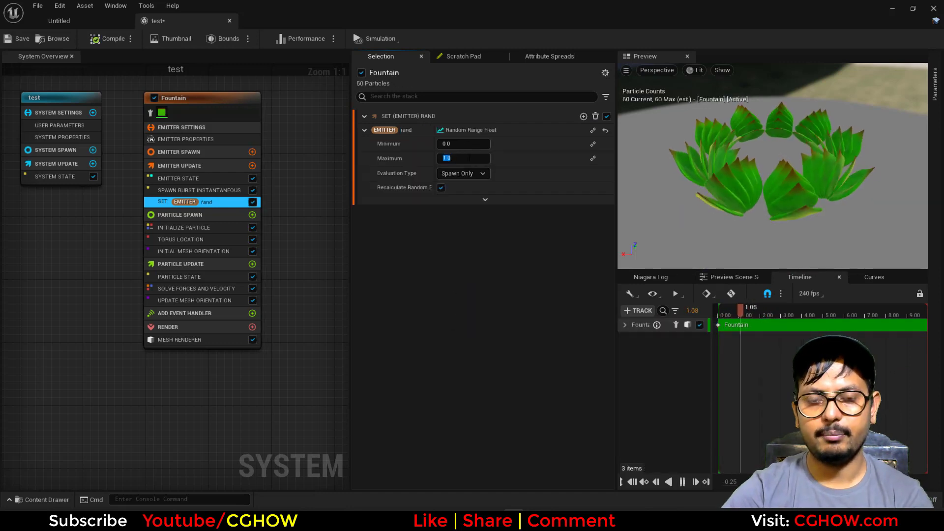
type("0.2")
key("Return")
left_click(462, 144)
type("-0.2")
key("Return")
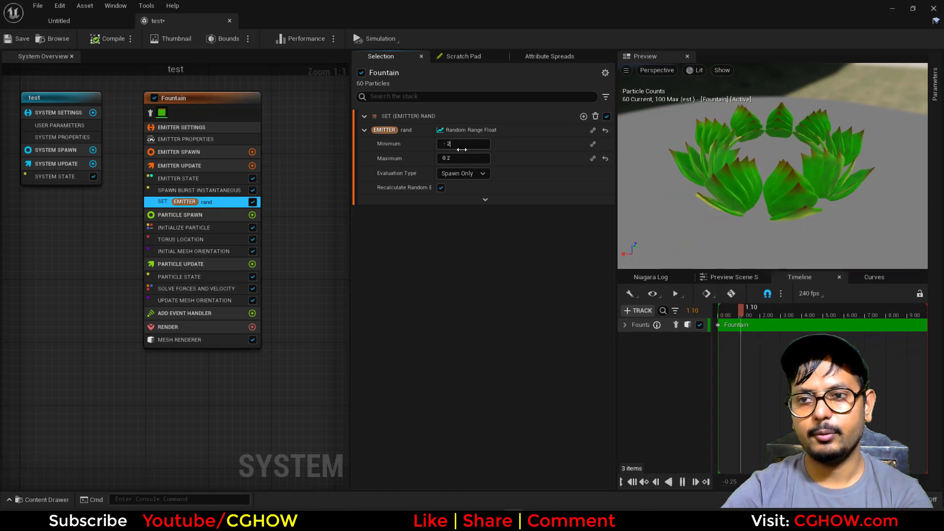
Link input A of the Torus Location's U Position Add Float to the emitter's rand parameter
left_click(189, 240)
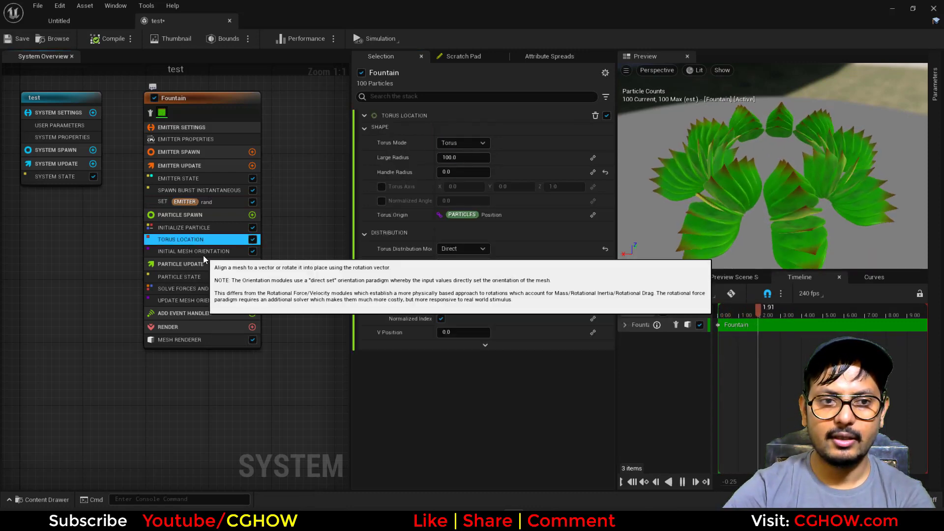
left_click(593, 291)
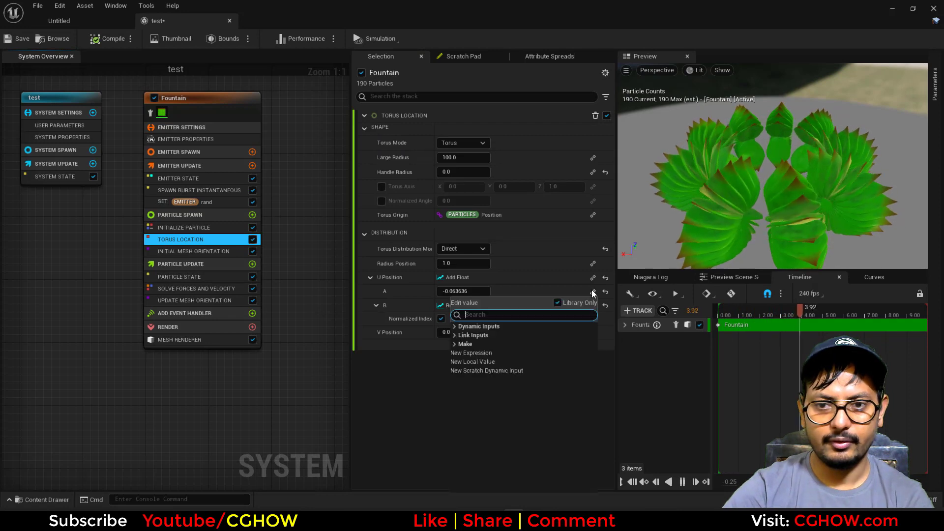
type("ran")
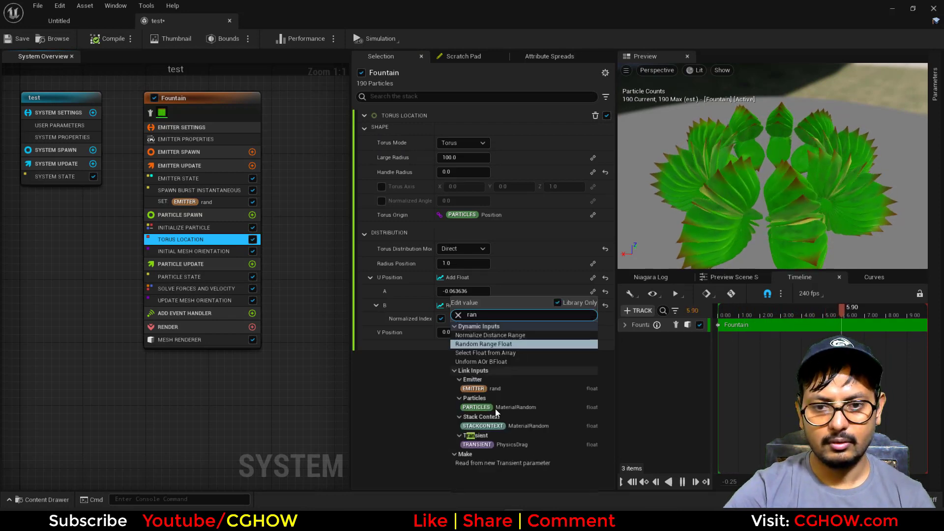
left_click(506, 388)
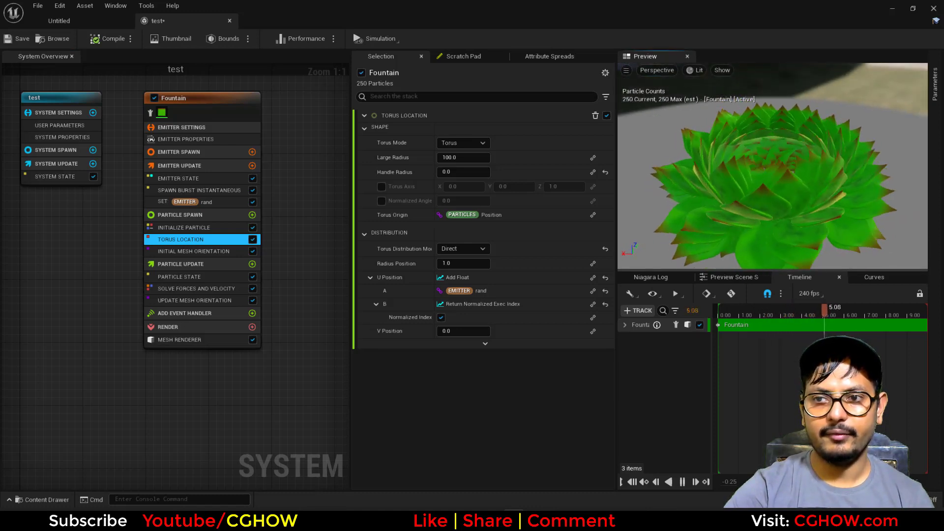
Set the Torus Location's Large Radius to about 45.08
left_click(181, 227)
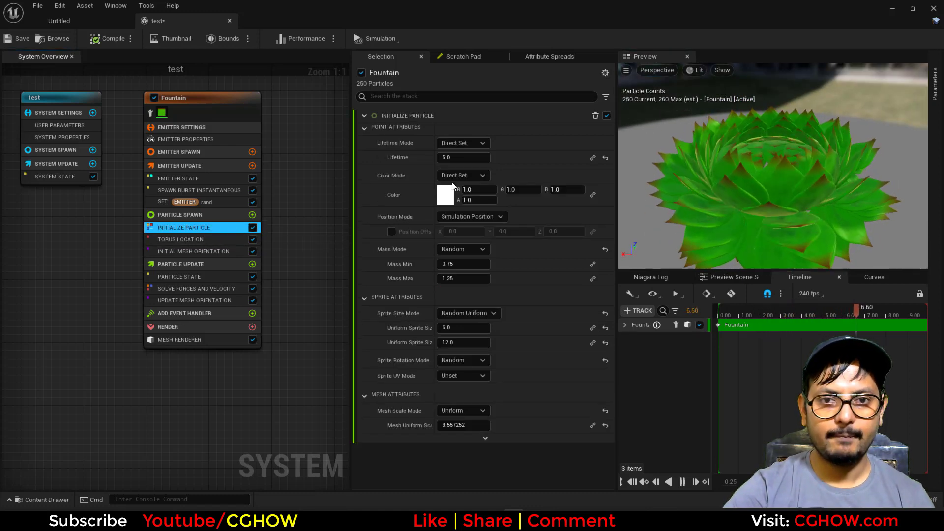
left_click(180, 240)
left_click_drag(462, 157, 437, 157)
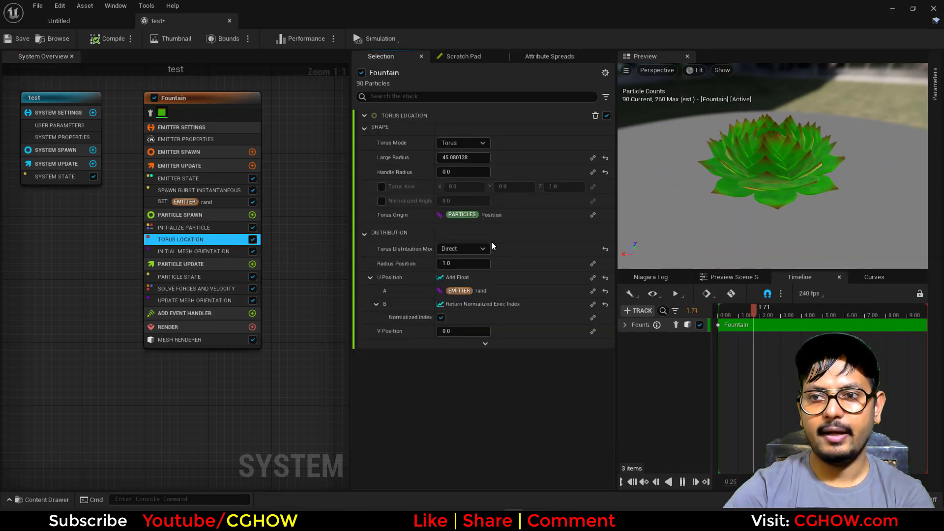
Add a Scale Mesh Size module to Particle Update and drive its Scale Factor with Vector from Float, using Float from Curve as its value
left_click(252, 264)
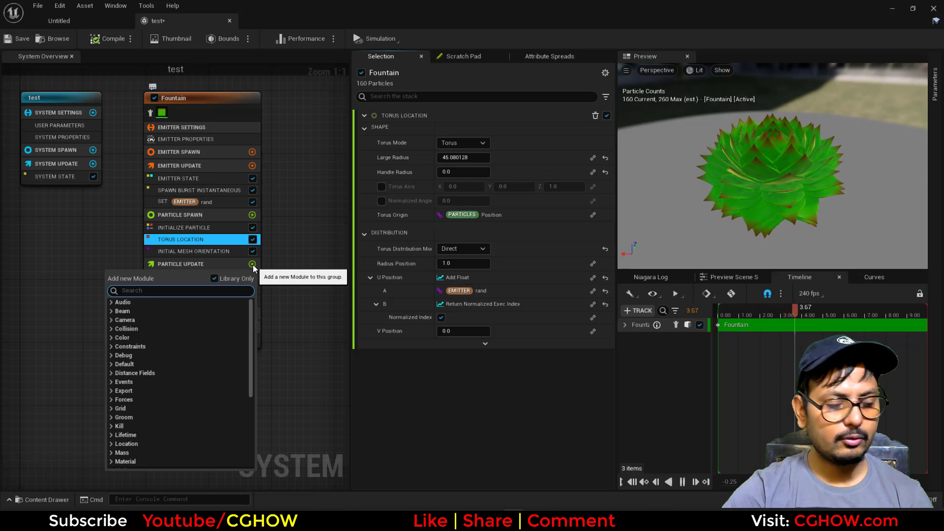
type("sca")
left_click(150, 427)
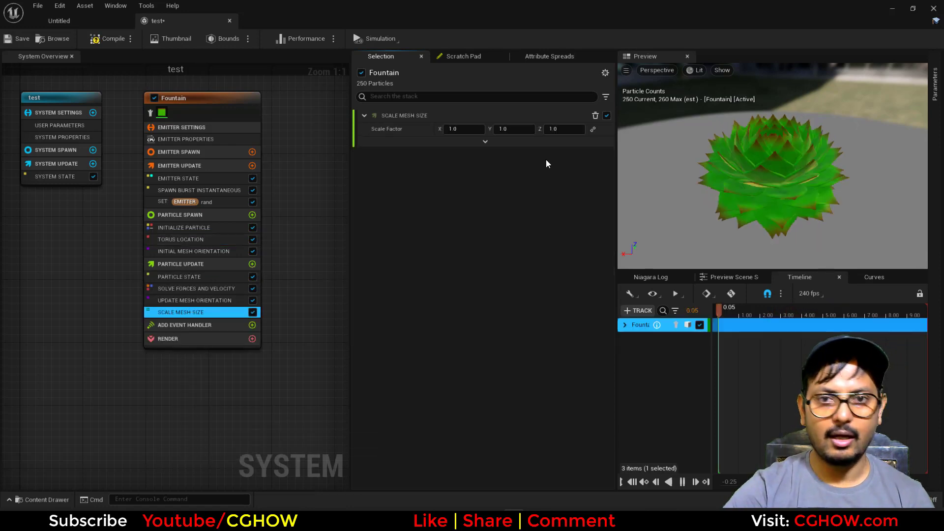
left_click(593, 130)
type("flo")
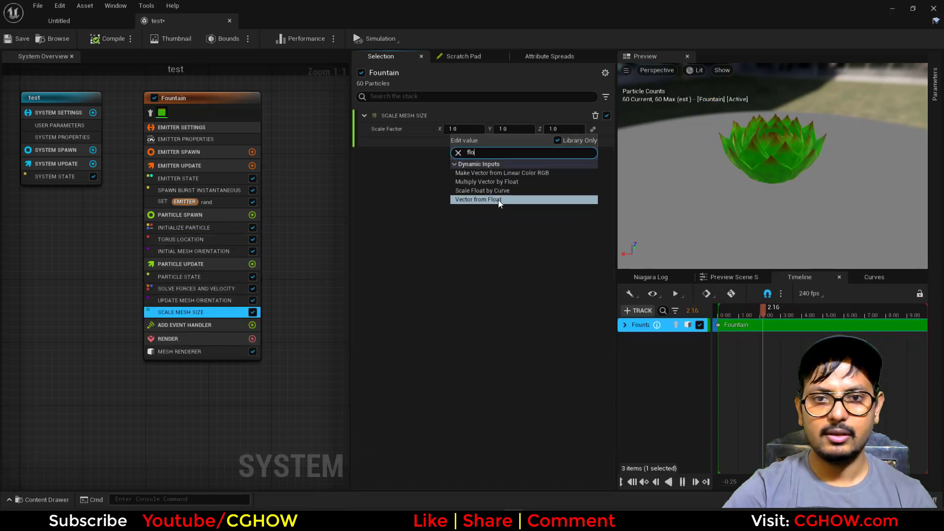
left_click(494, 201)
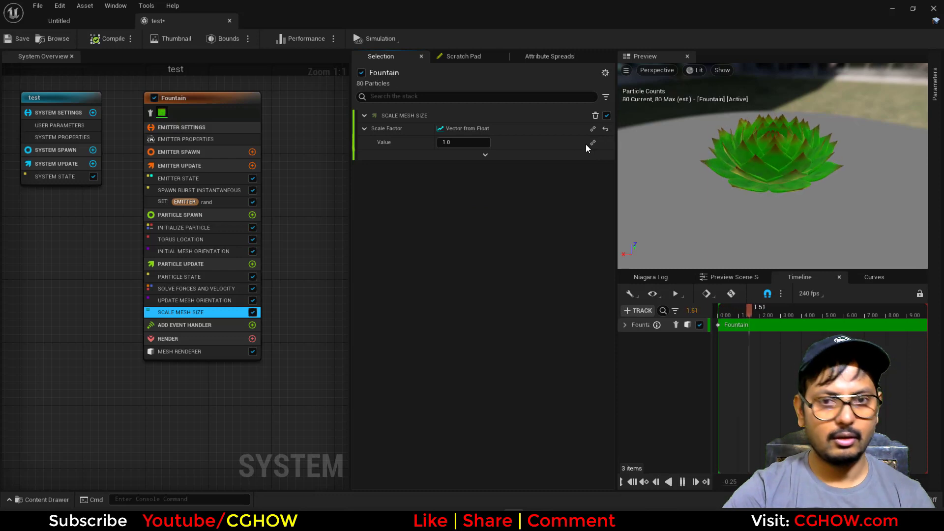
left_click(593, 142)
type("curve")
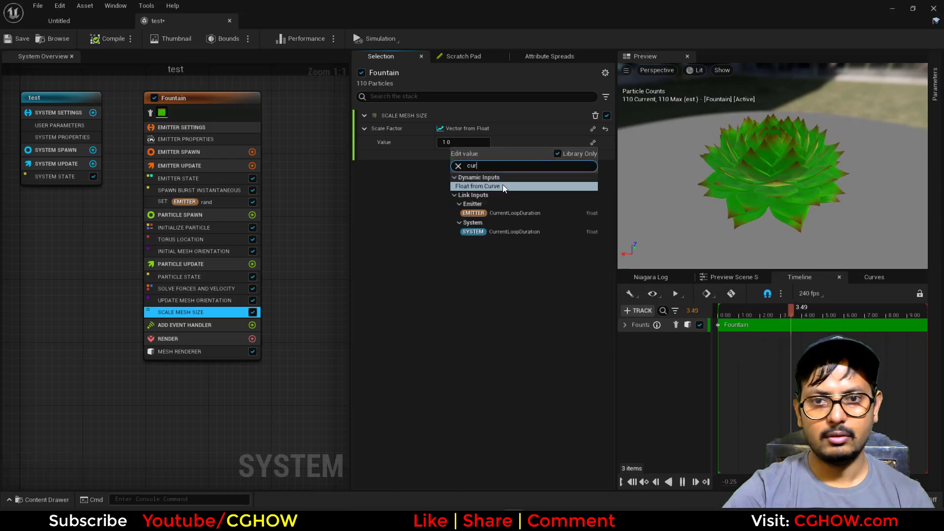
left_click(500, 185)
Add a key to the mesh scale curve at about time 0.5 and value 1.0, keeping the end key at time 1.0 and value 0.0
middle_click(474, 206)
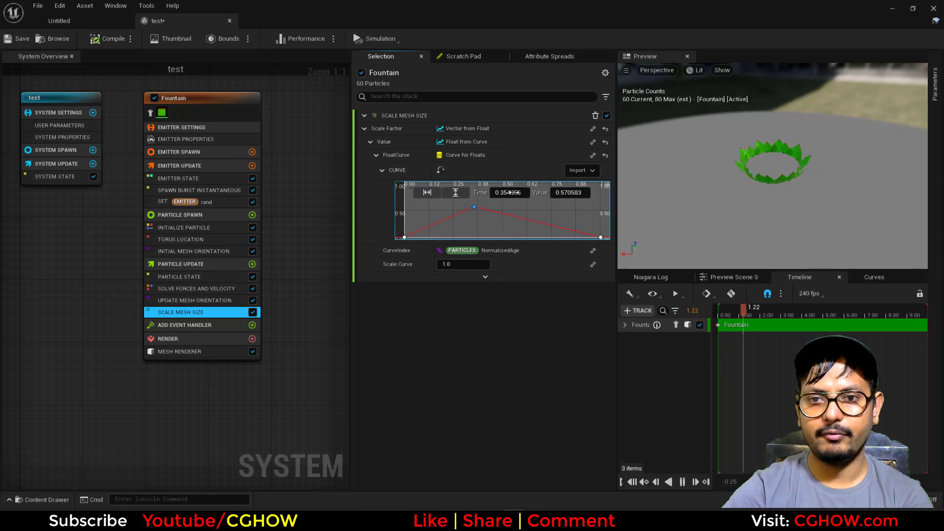
left_click_drag(544, 224, 320, 261)
left_click(600, 237)
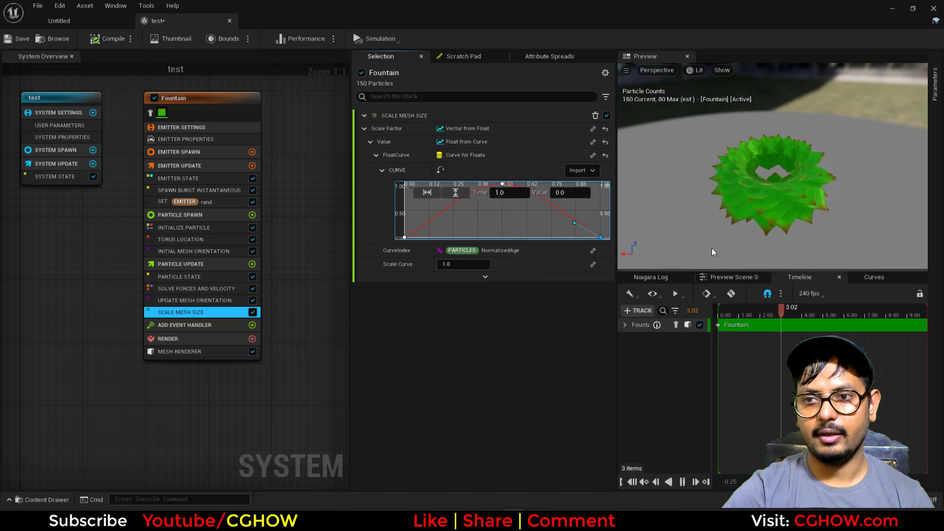